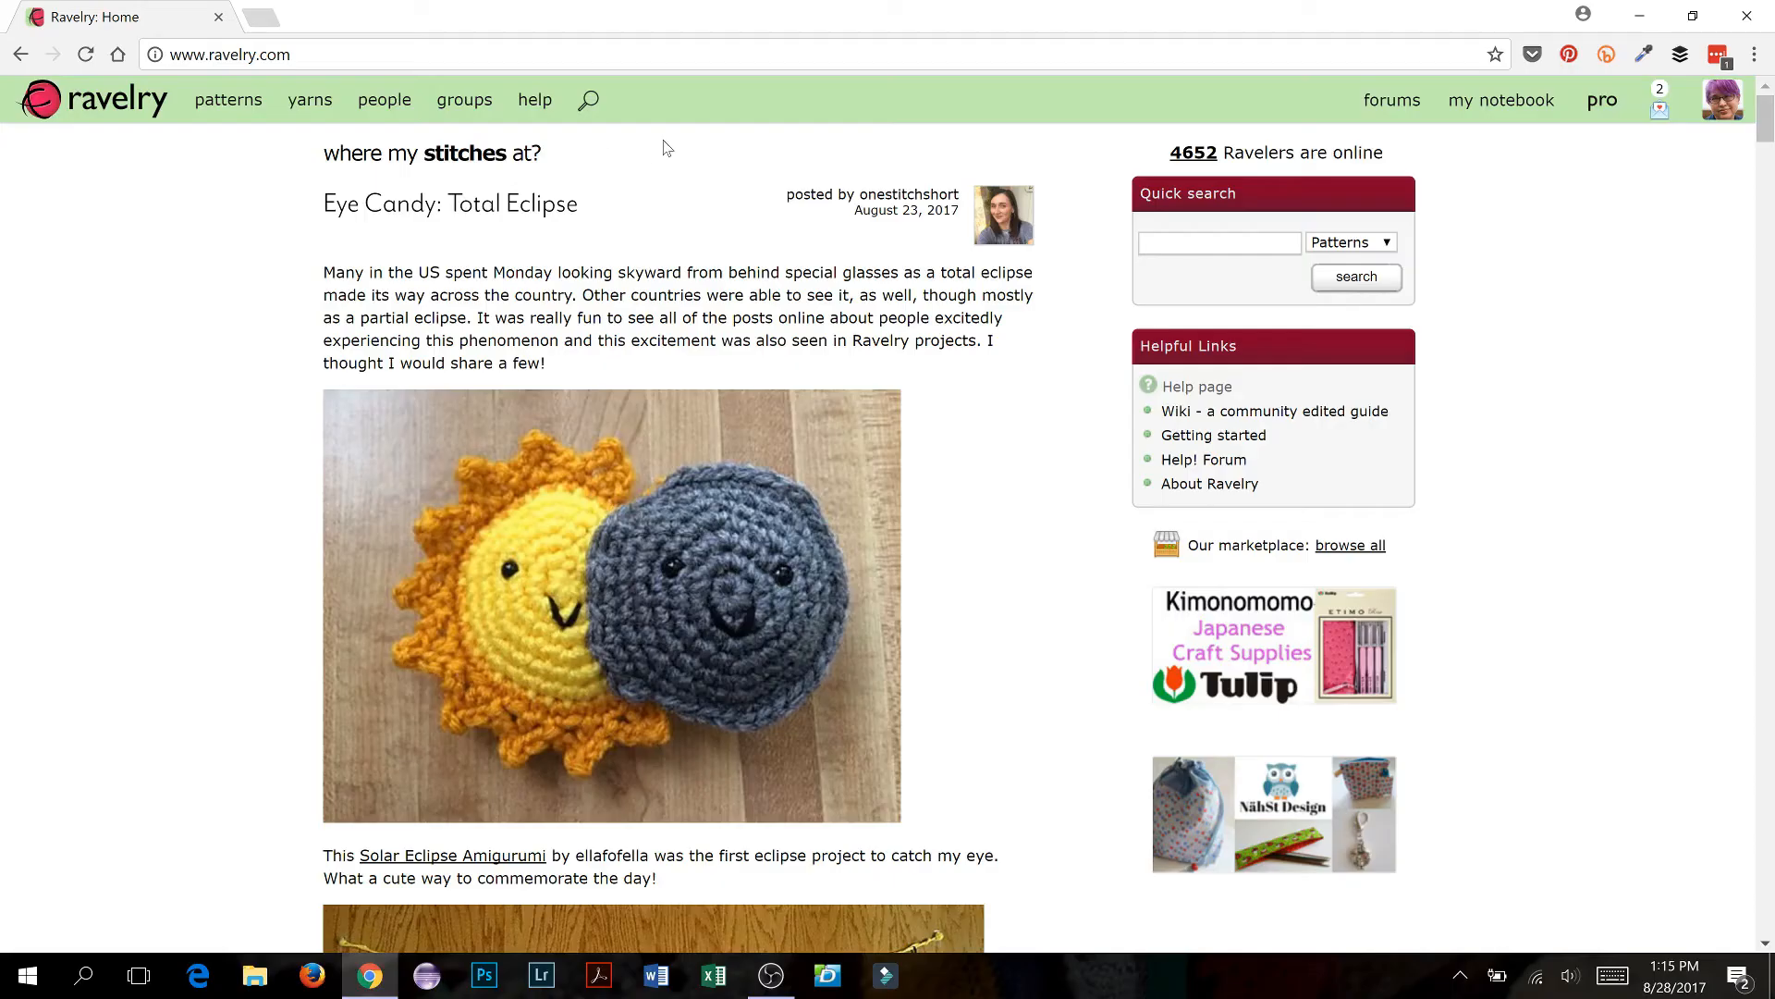
Step: Open the yarn stash in the notebook and start adding a new yarn to it
{"action": "mouse_move", "coordinate": [1526, 102]}
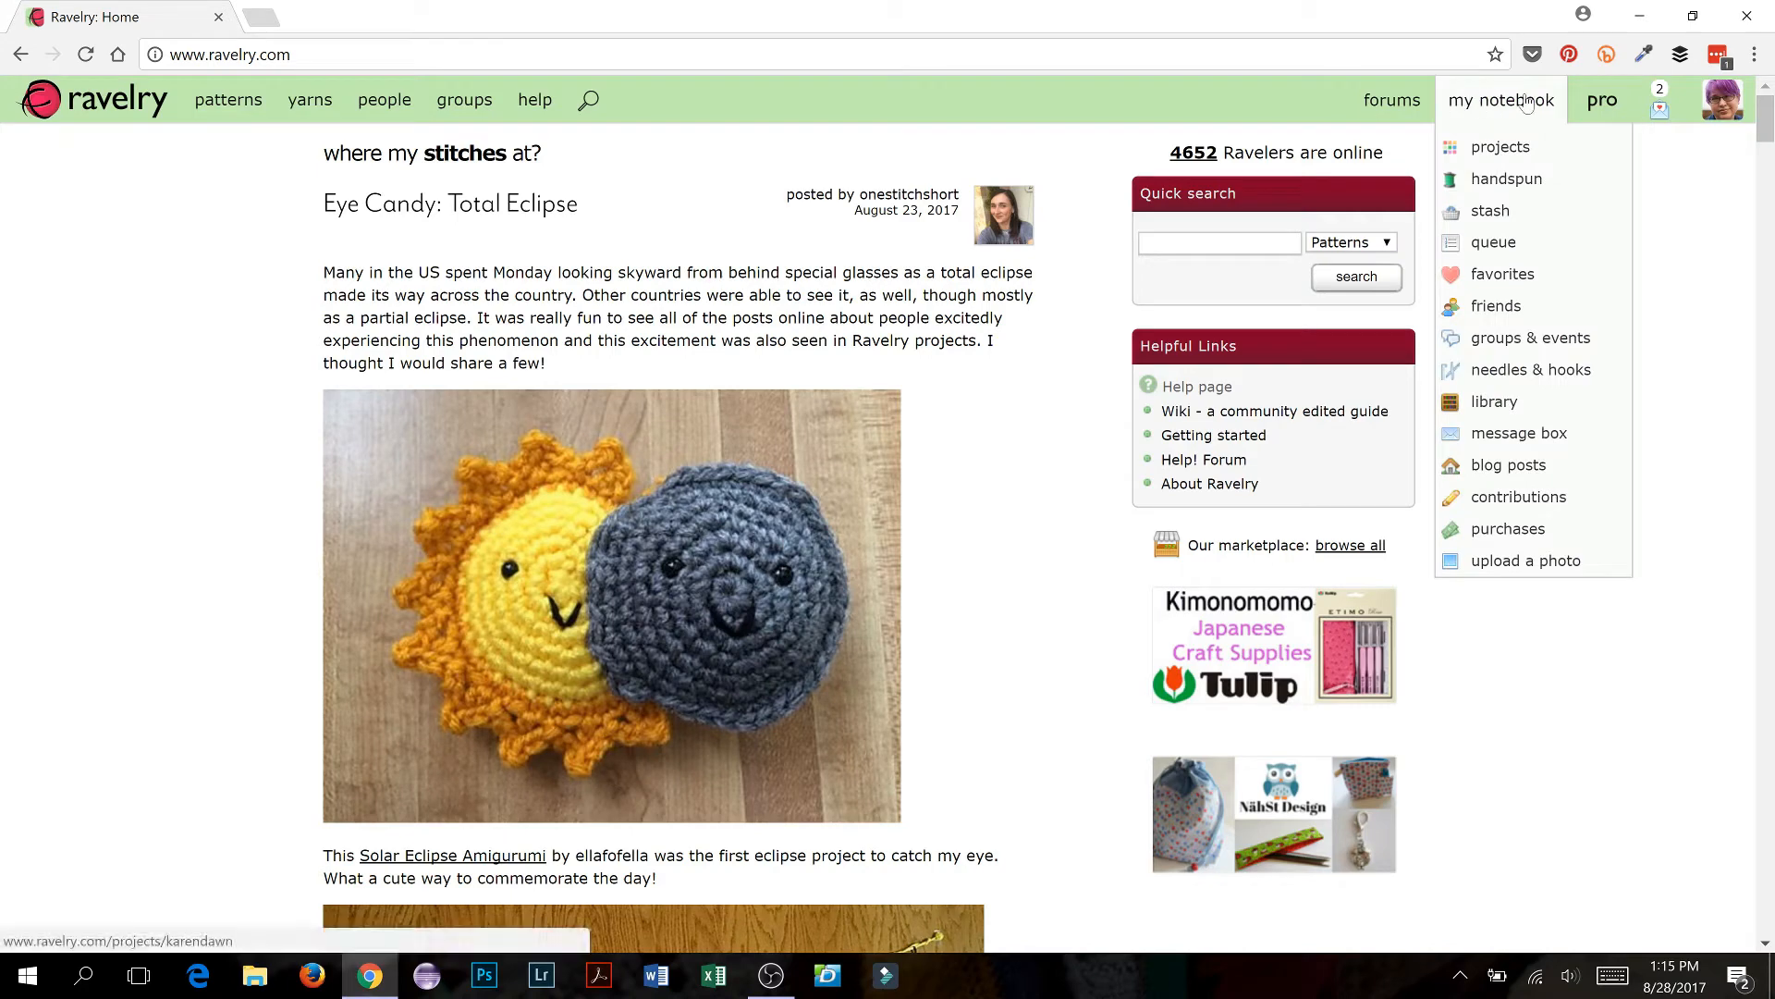
{"action": "left_click", "coordinate": [1508, 227]}
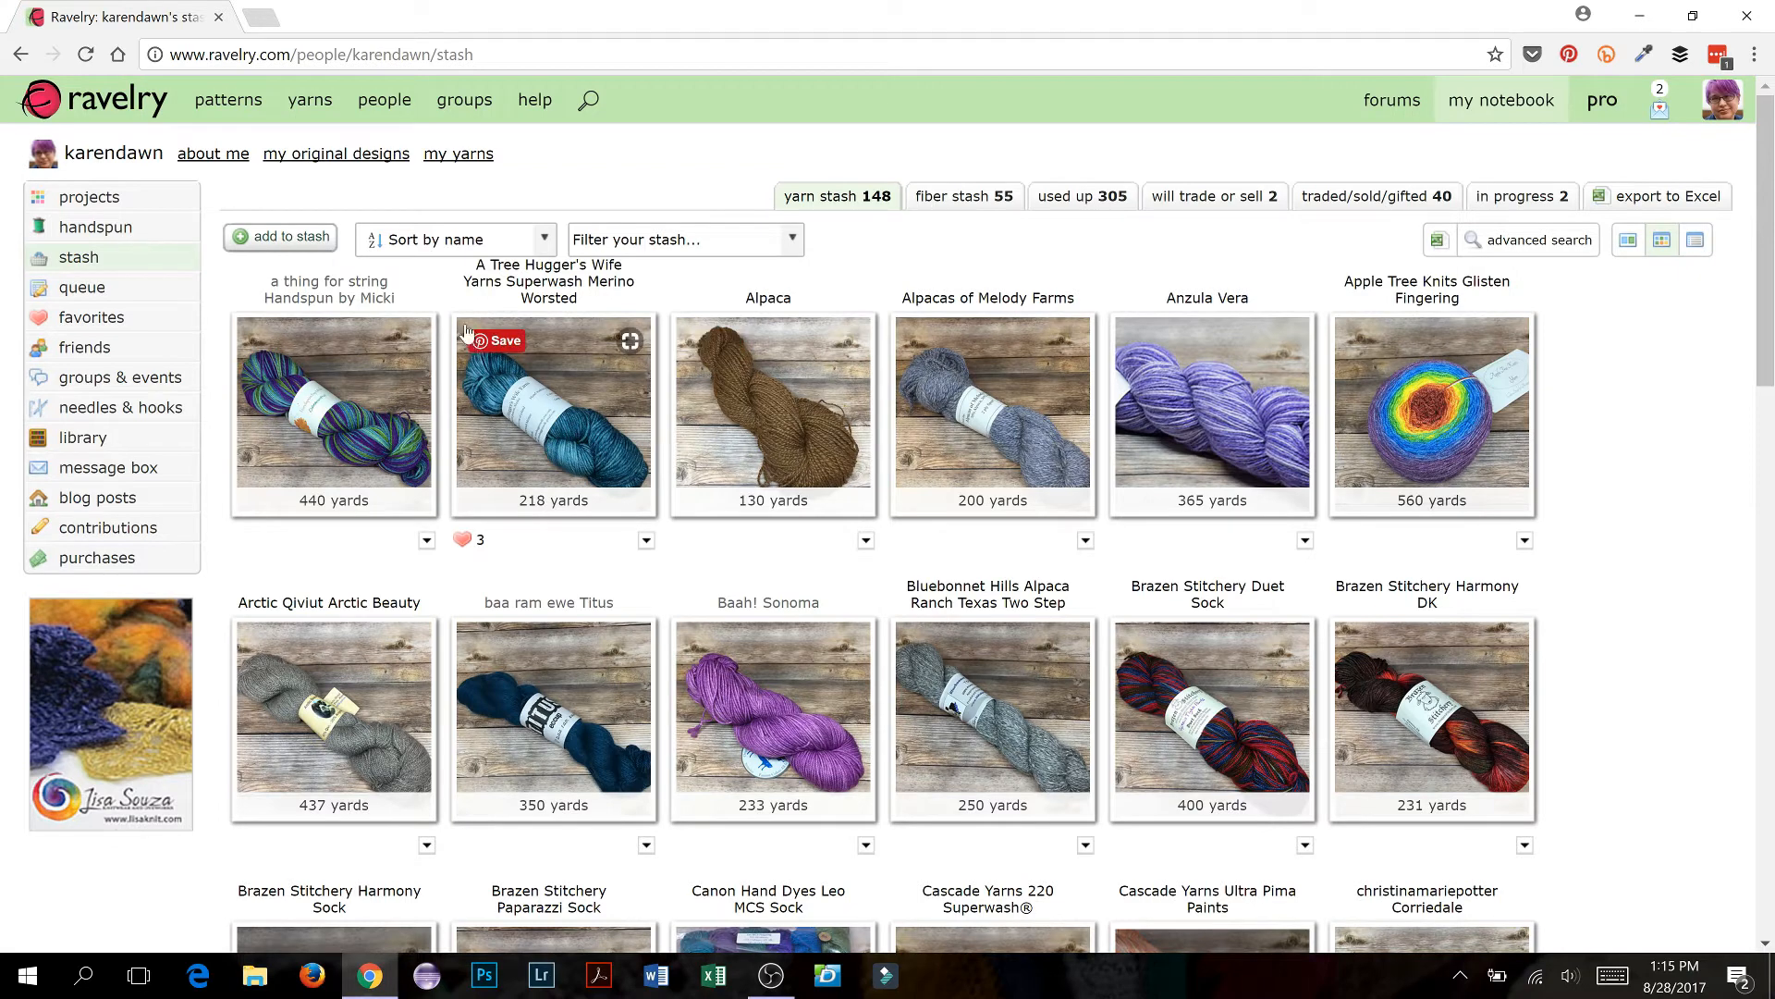
{"action": "left_click", "coordinate": [287, 243]}
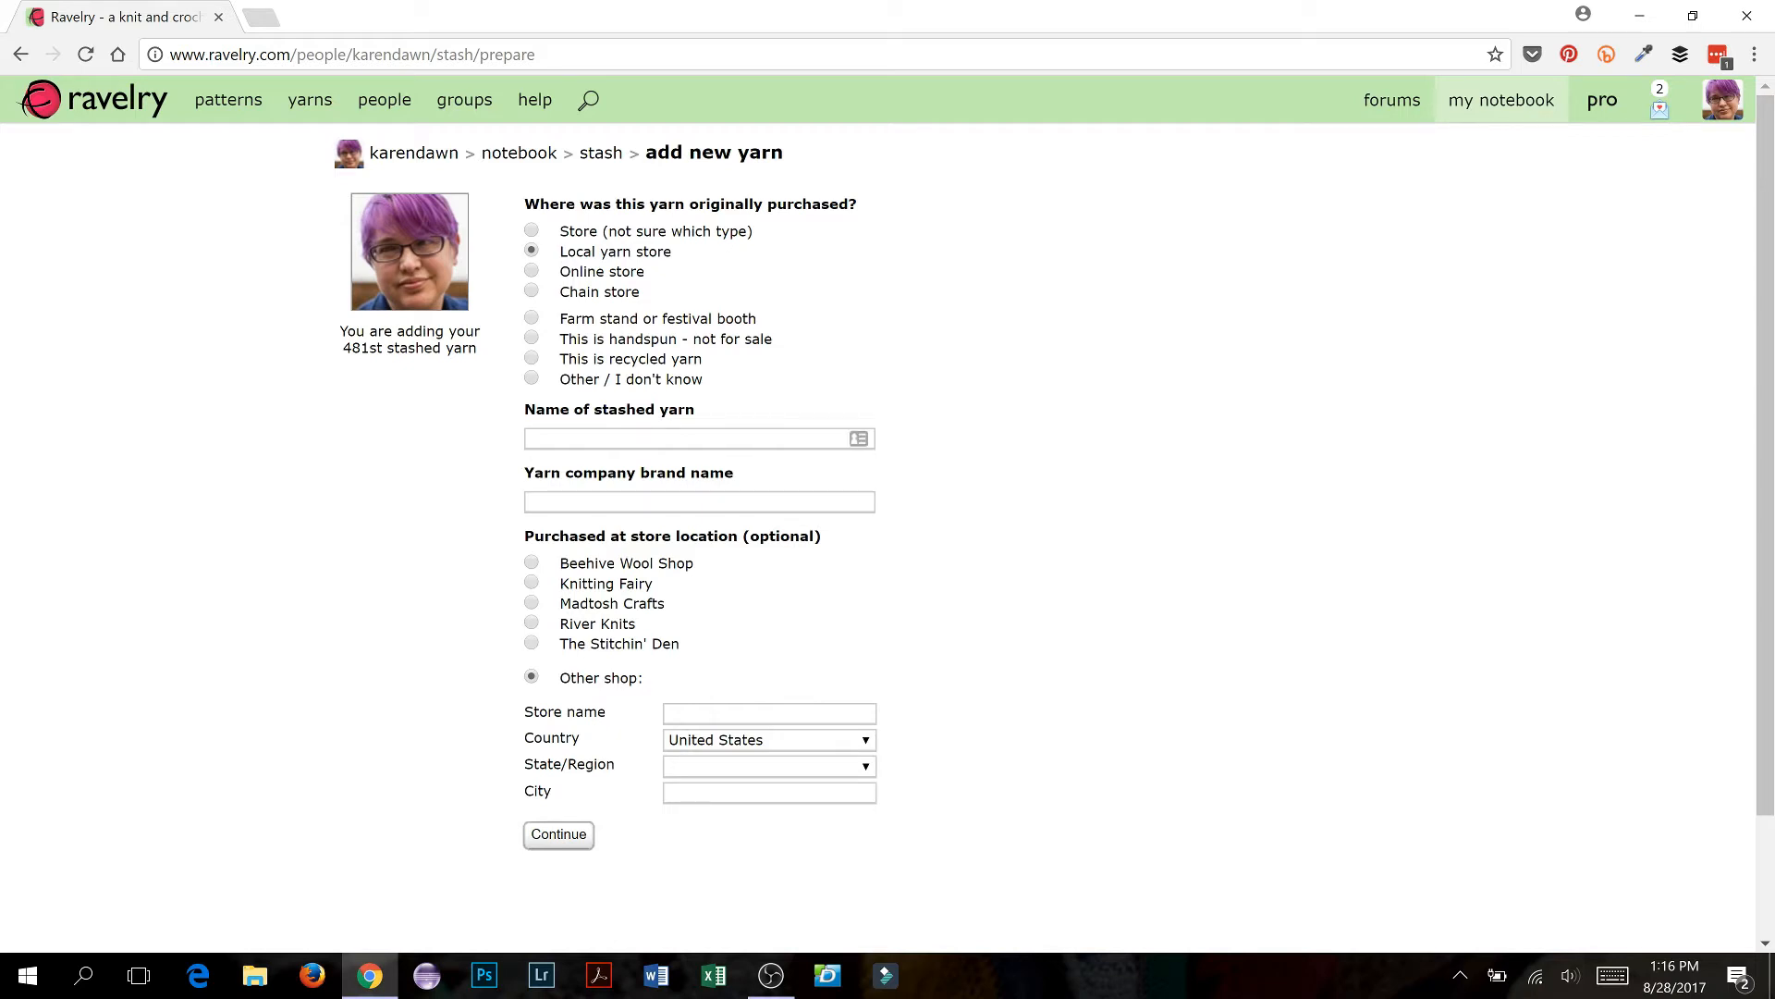
Step: Enter Round Table Yarns as the yarn company brand and Camelot as the name of the stashed yarn
{"action": "left_click", "coordinate": [610, 502]}
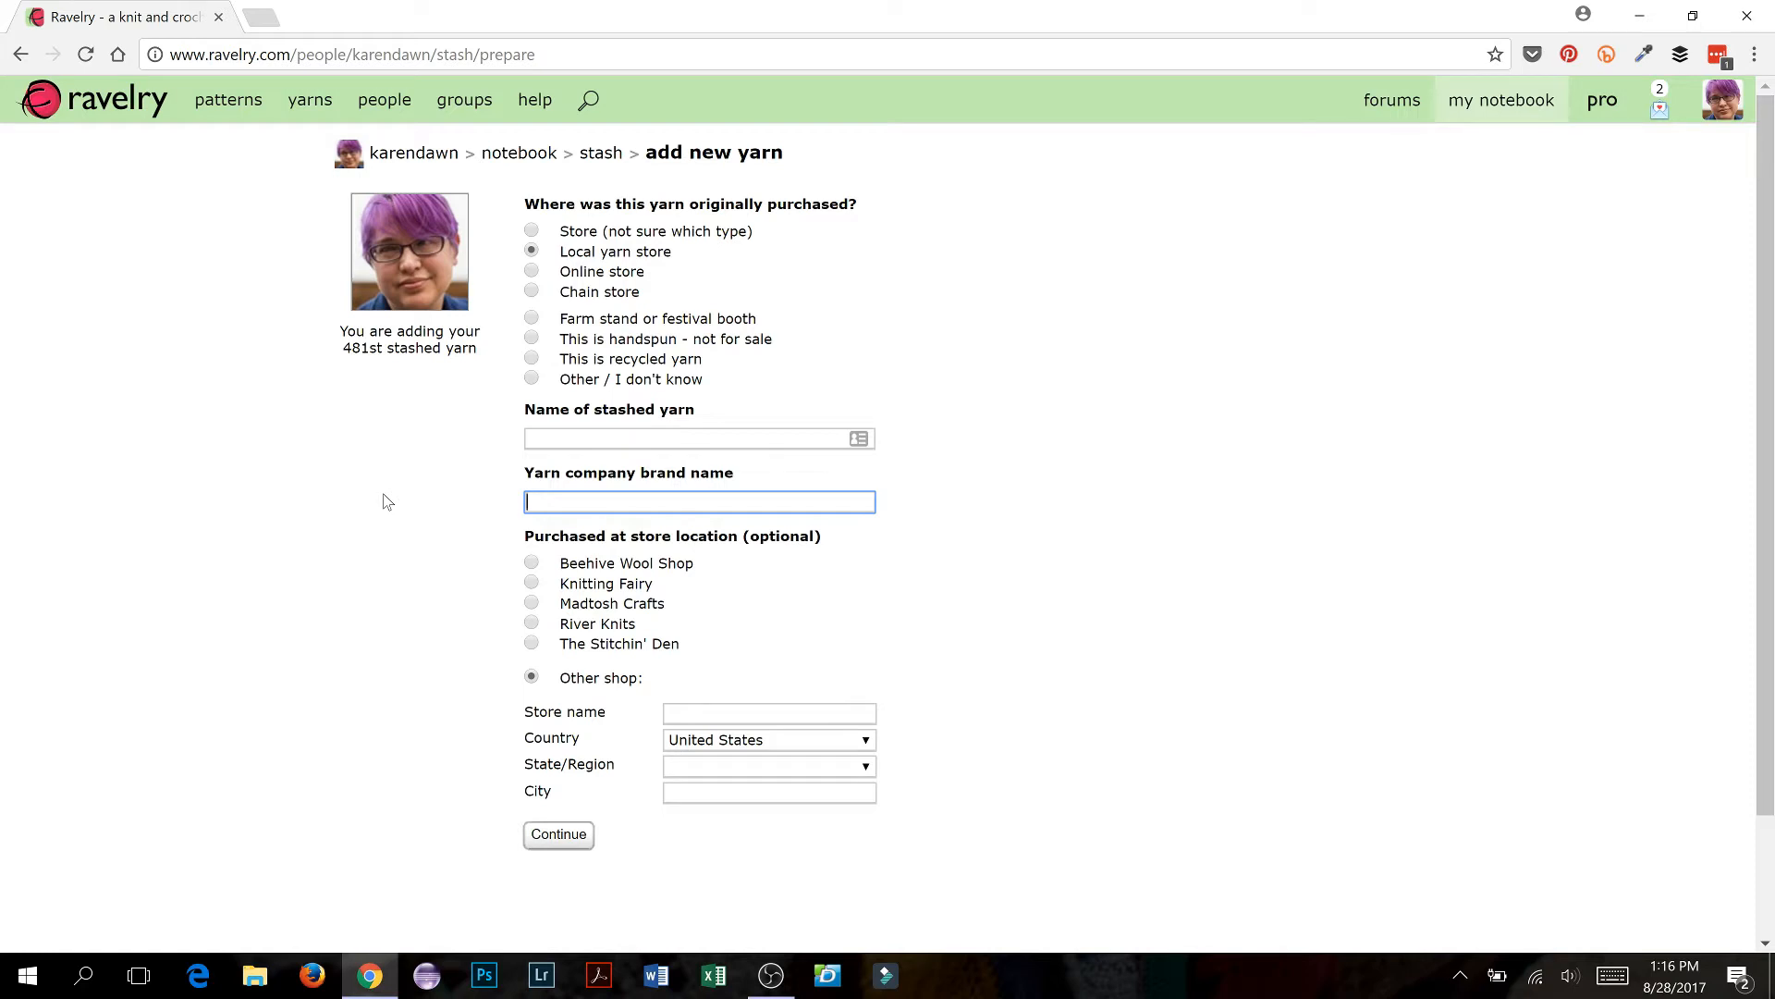
{"action": "type", "text": "Round Table Yarns"}
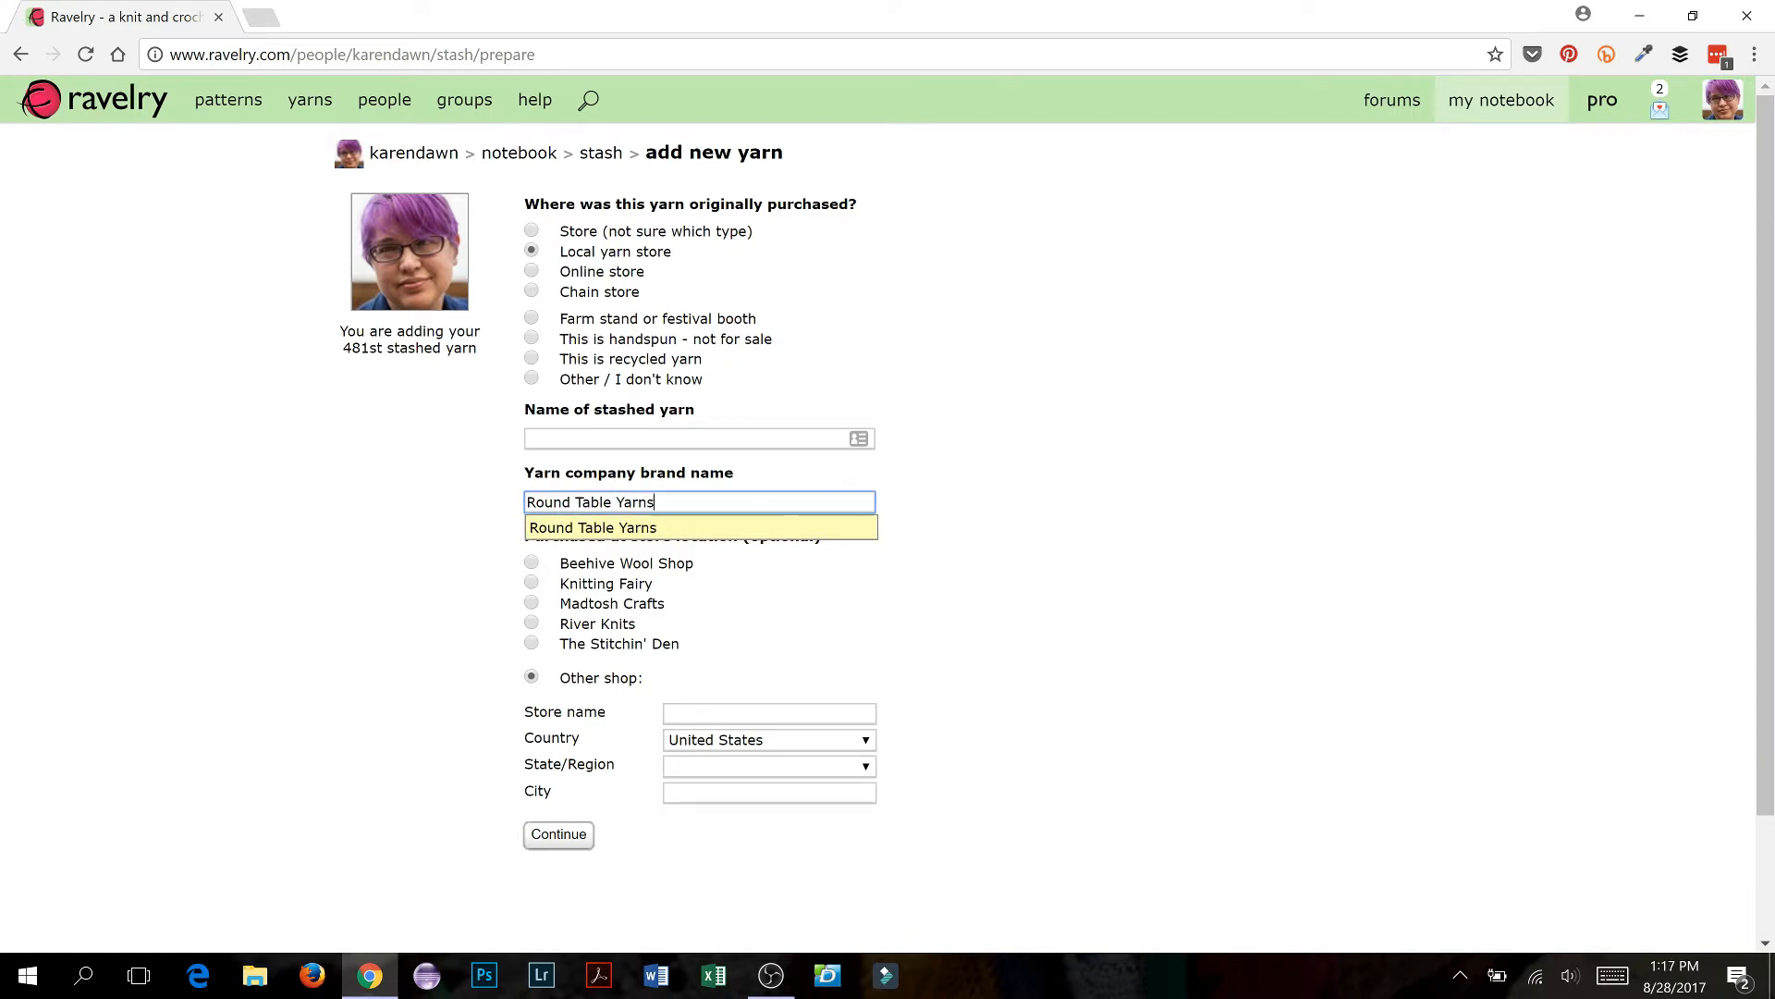
{"action": "key", "text": "Return"}
{"action": "left_click", "coordinate": [591, 442]}
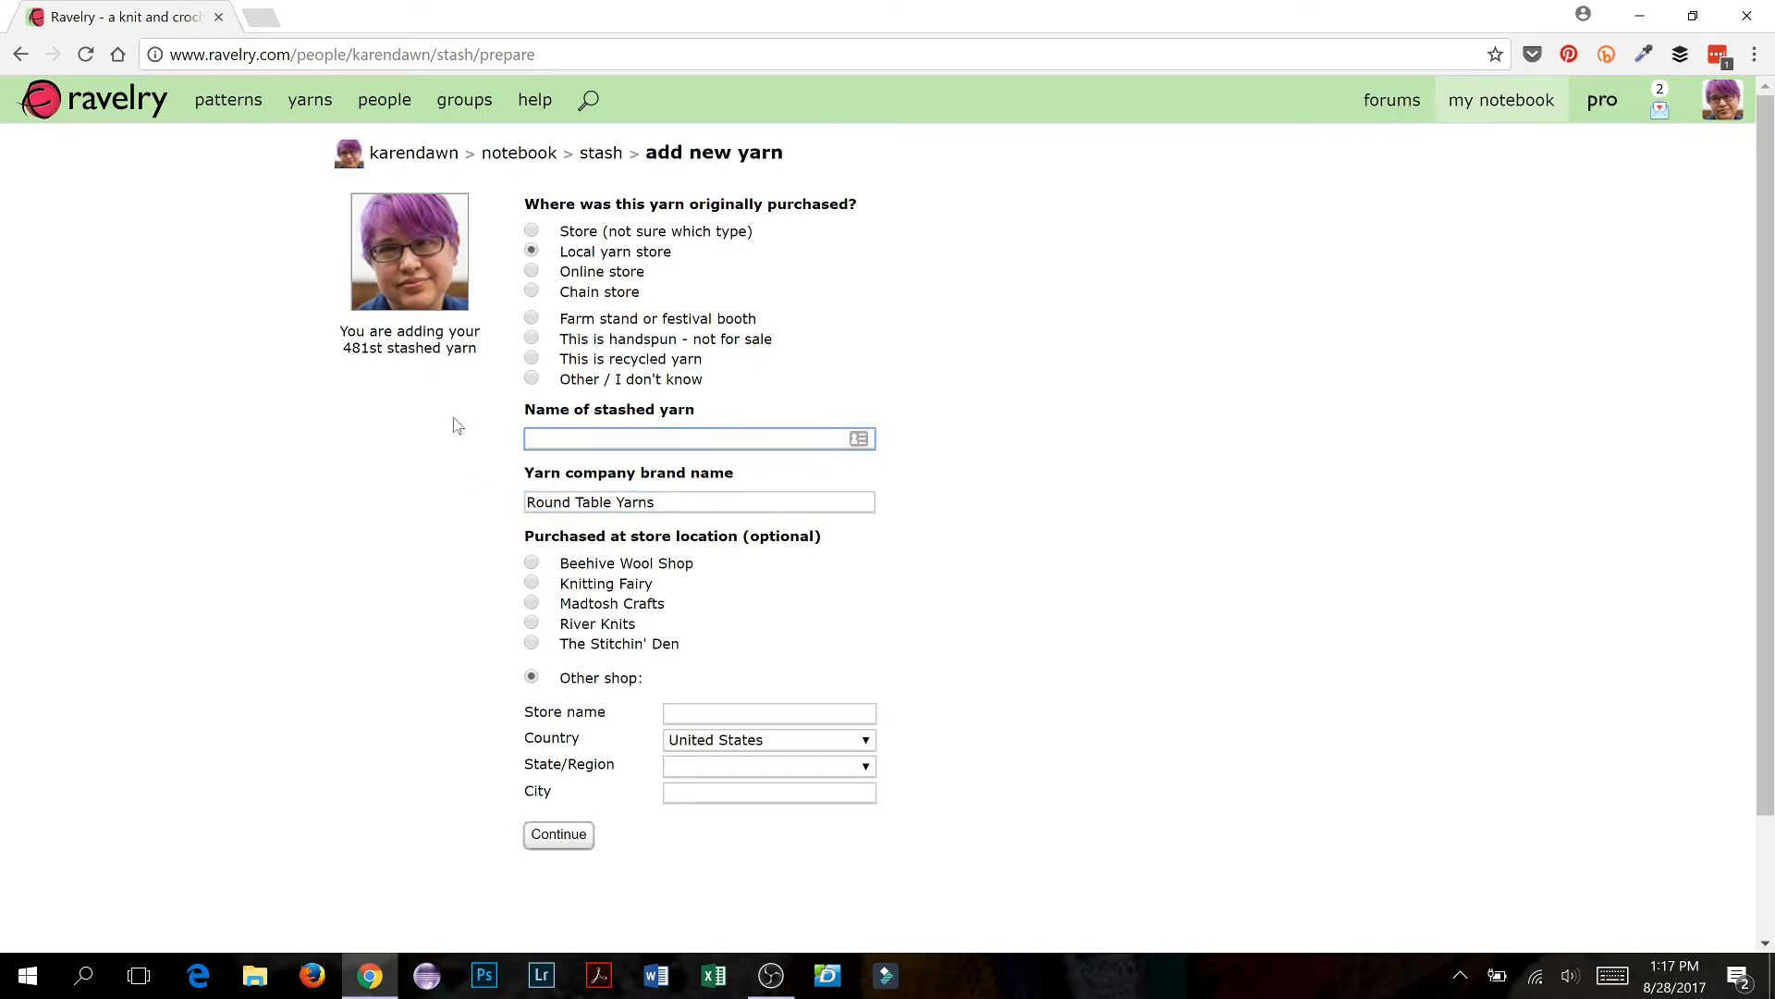
{"action": "type", "text": "Camelot"}
Step: Enter Knitting Fairy as the store name for the other shop where the yarn was purchased
{"action": "left_click", "coordinate": [730, 713]}
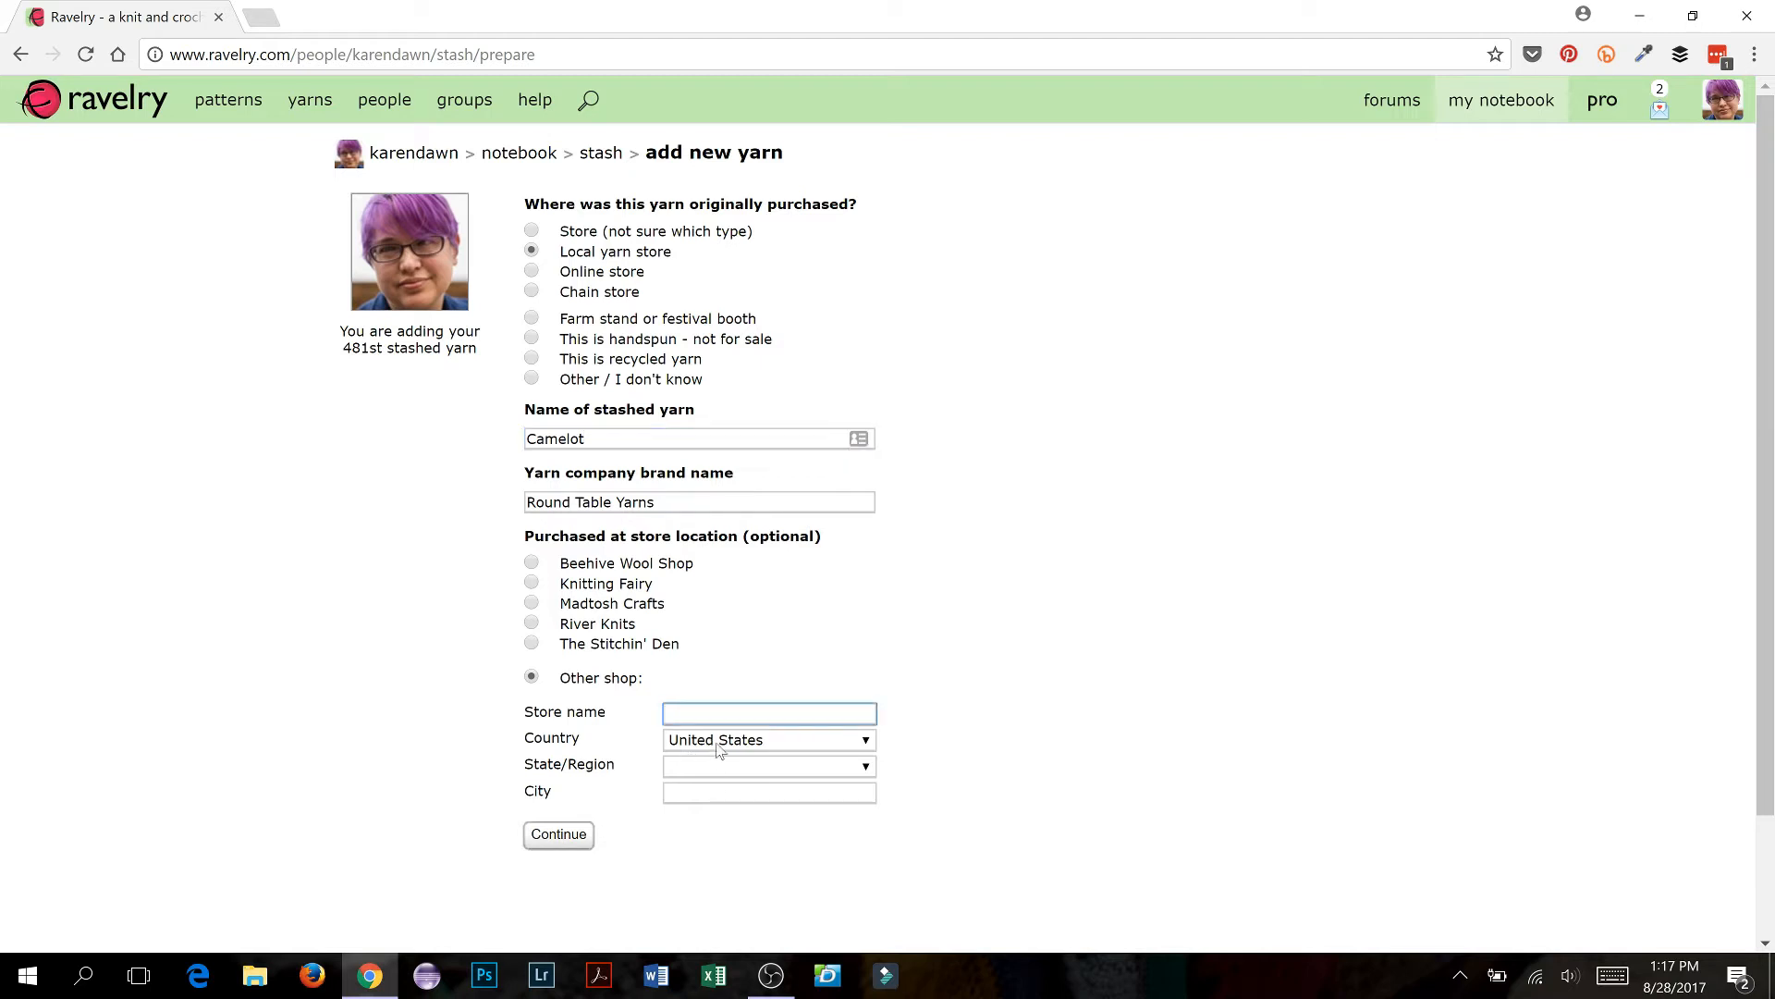
{"action": "left_click", "coordinate": [721, 768]}
{"action": "left_click", "coordinate": [721, 770]}
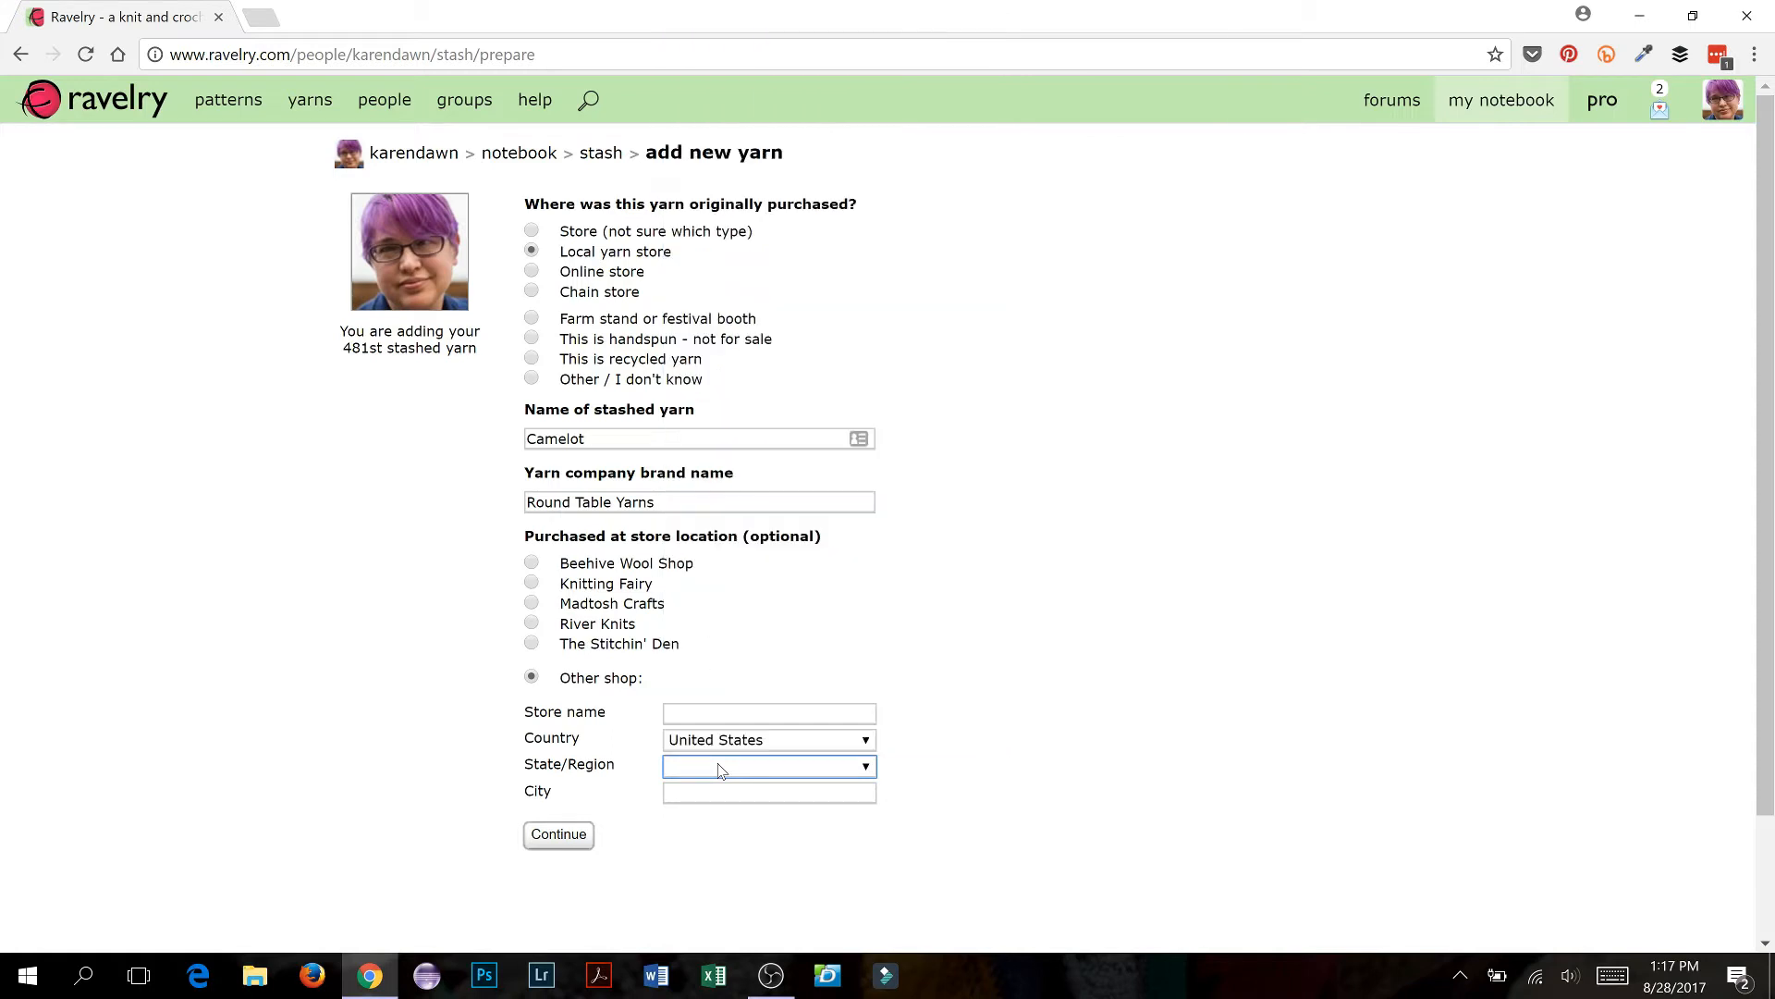
{"action": "left_click", "coordinate": [726, 792]}
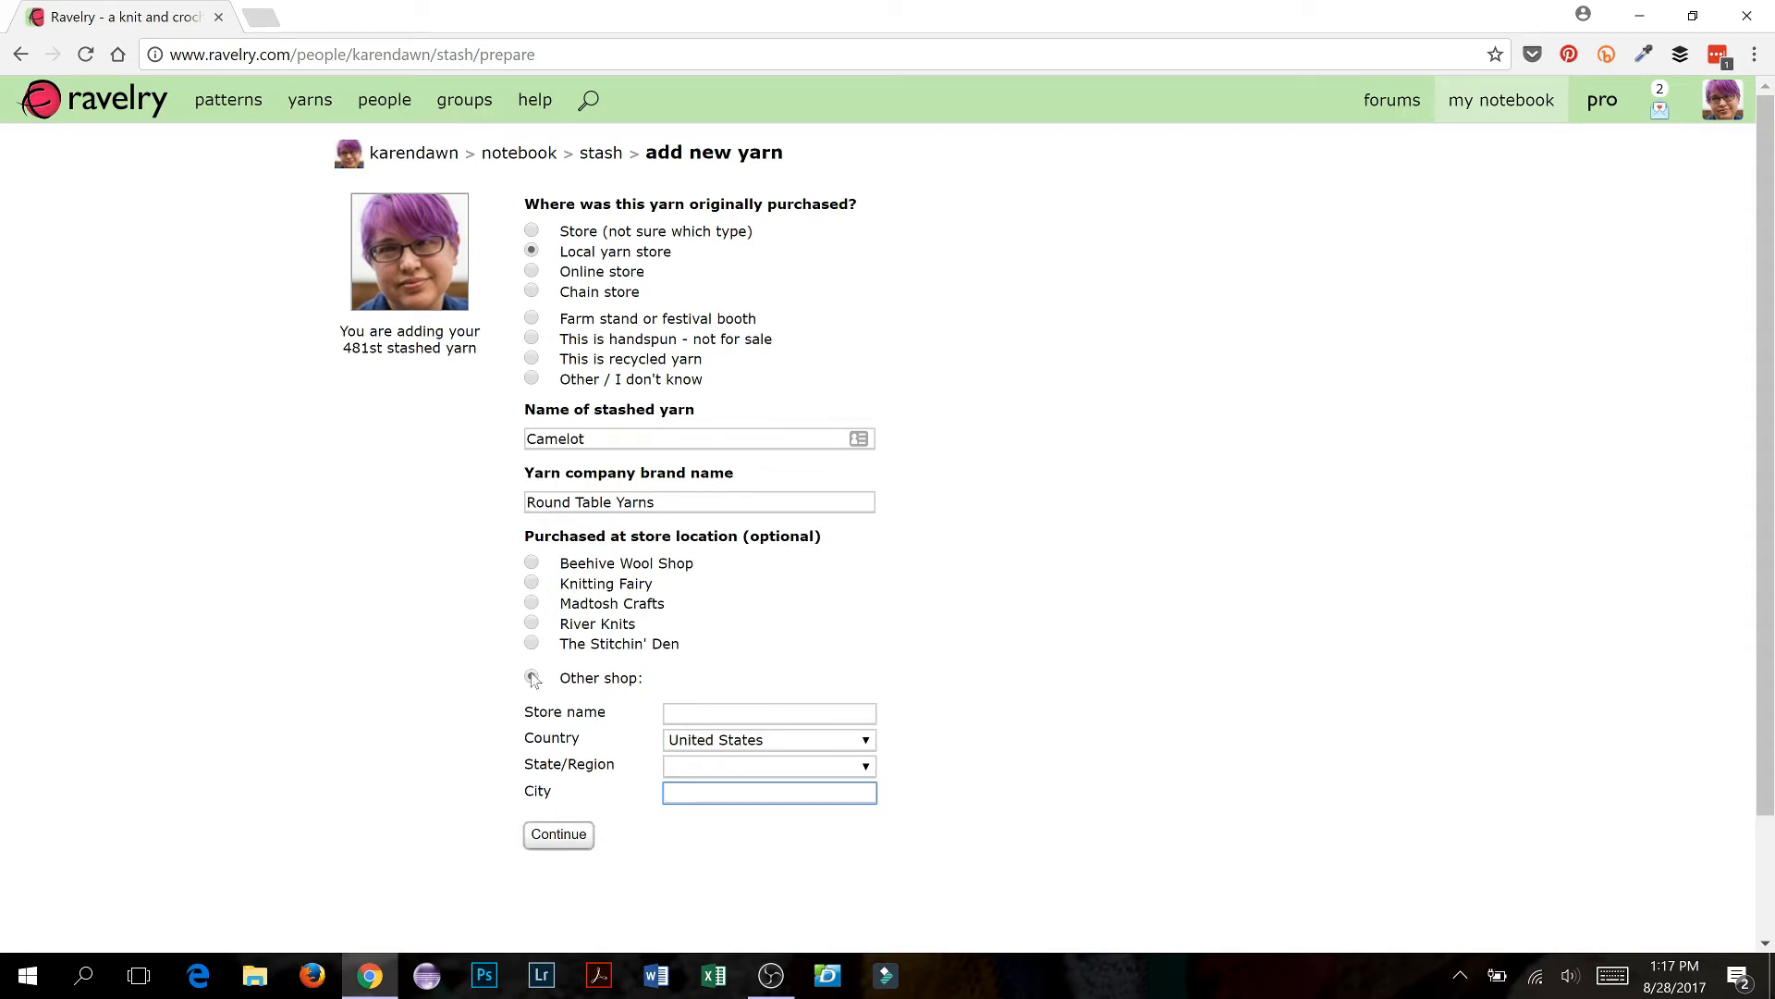
{"action": "left_click", "coordinate": [669, 714]}
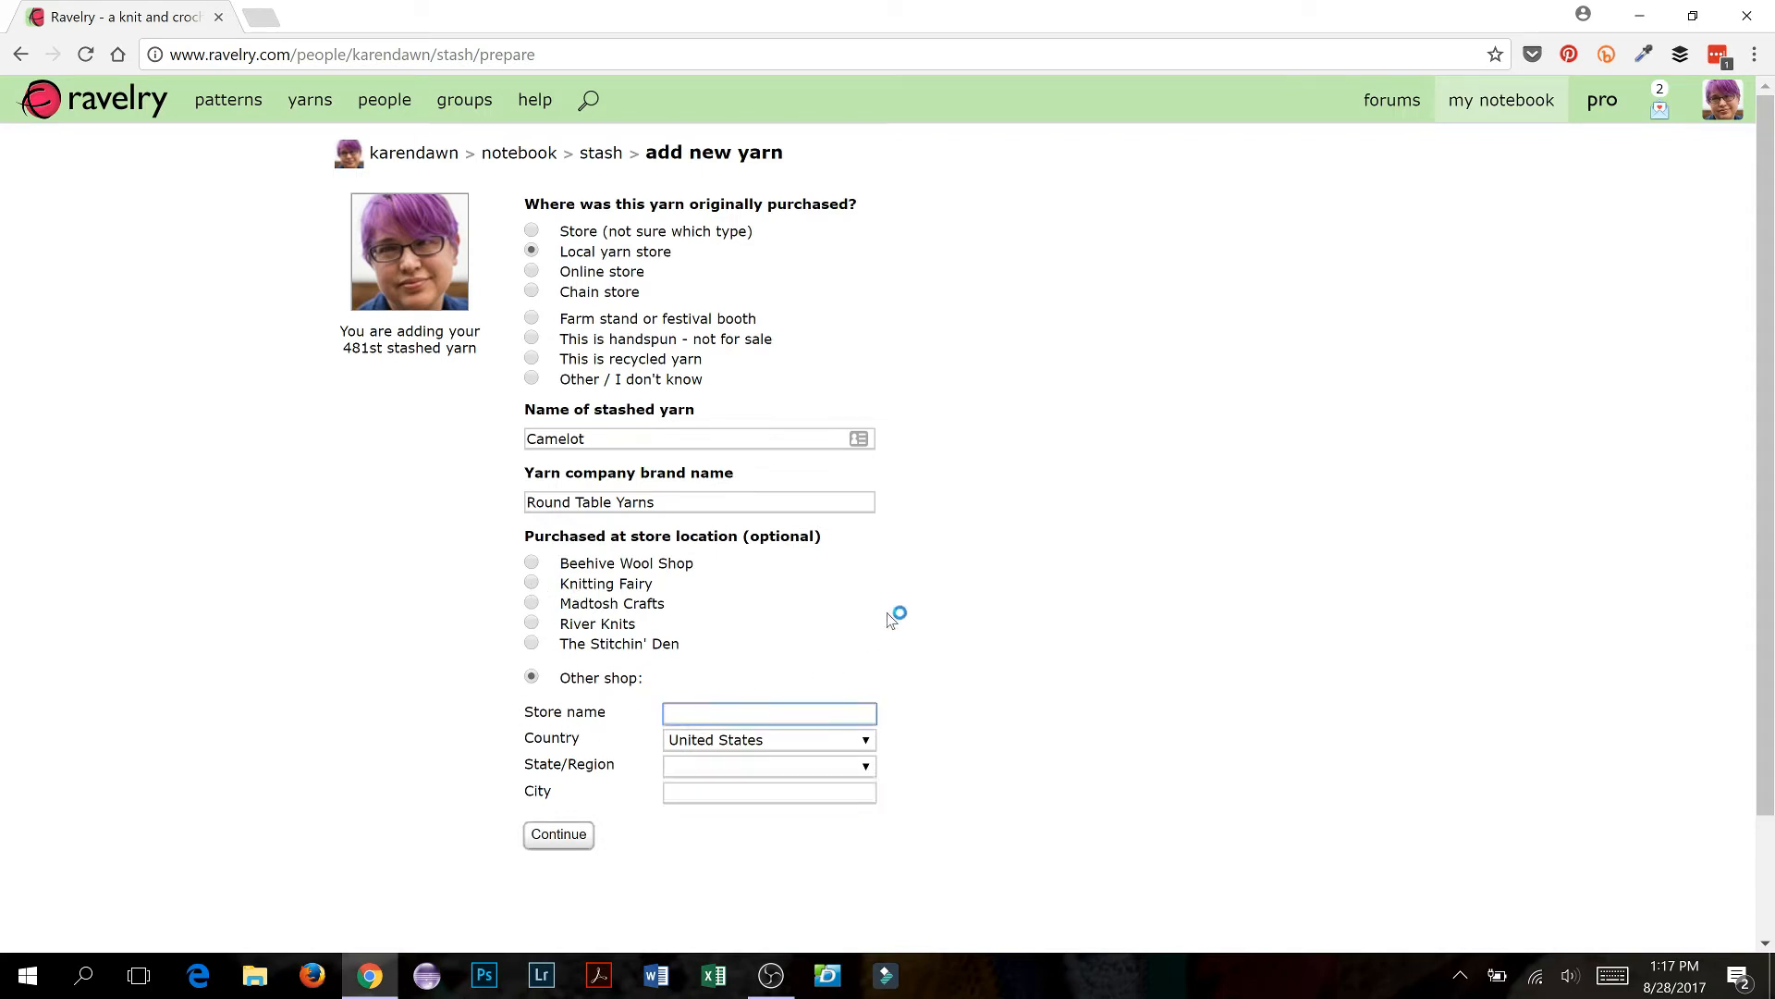
{"action": "type", "text": "Knitting Fairy"}
Step: Set the store's state to Texas and its city to Grand Prairie, and continue with the new yarn entry
{"action": "left_click", "coordinate": [804, 765]}
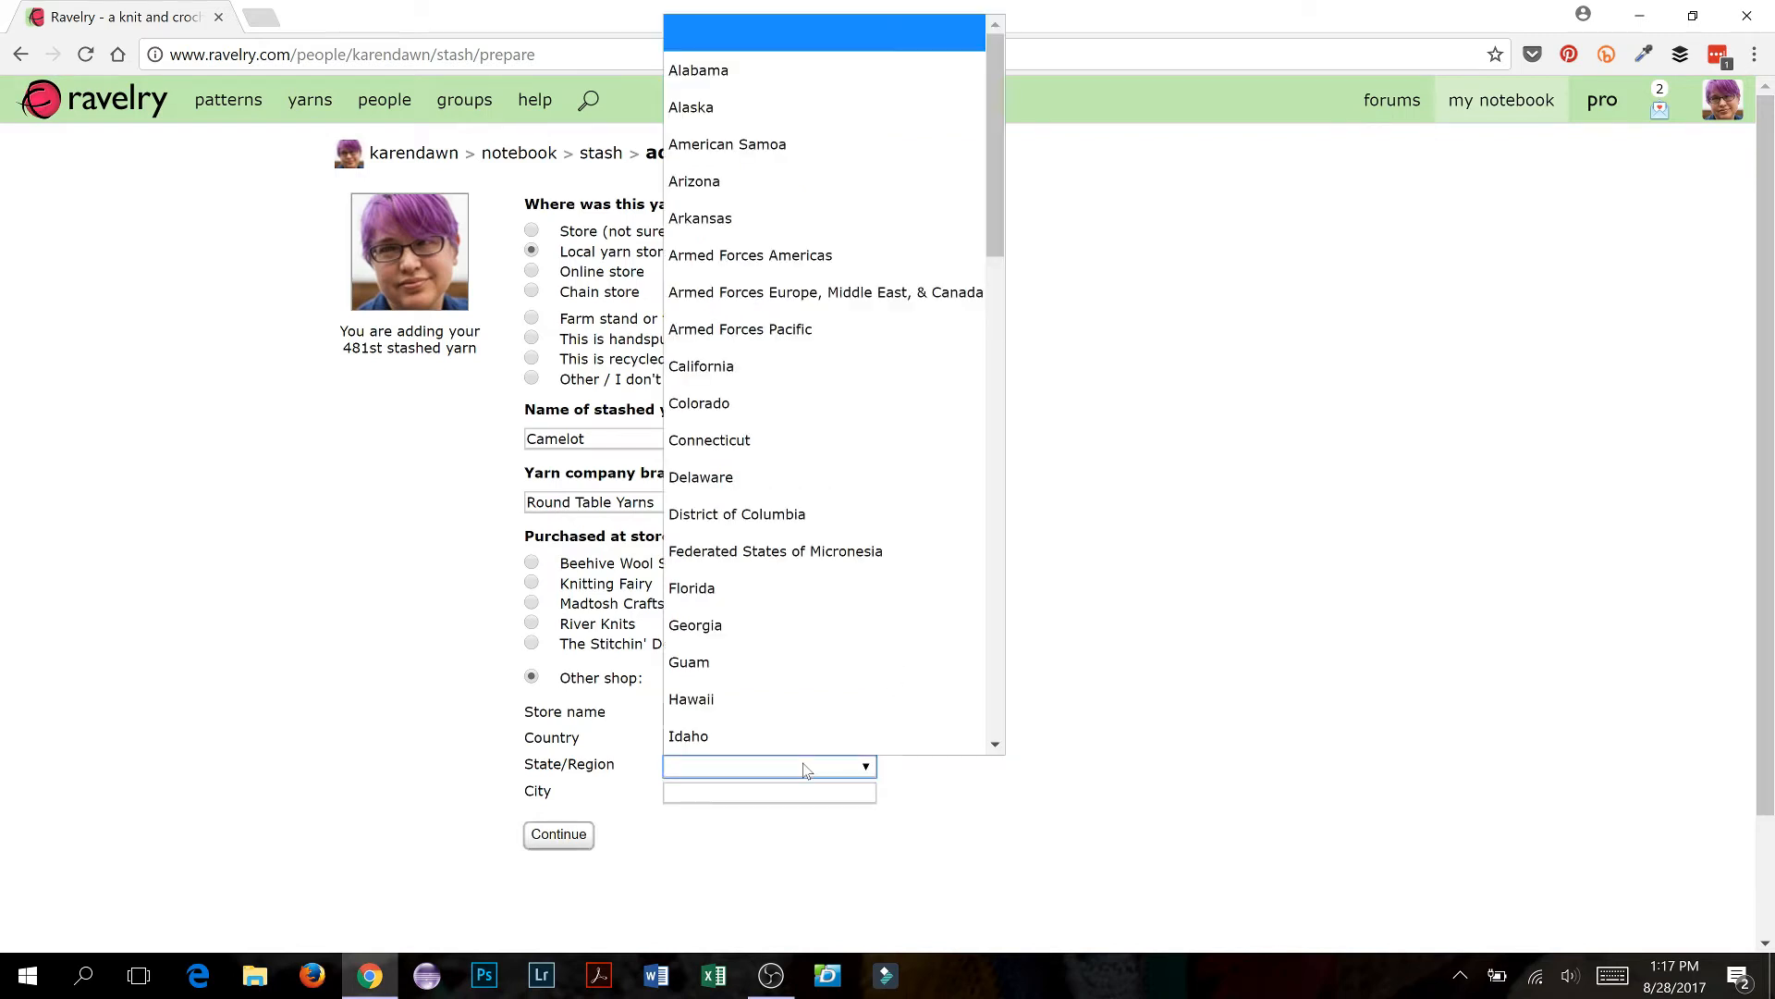
{"action": "key", "text": "t"}
{"action": "scroll", "coordinate": [834, 719], "scroll_direction": "down", "scroll_amount": 2}
{"action": "left_click", "coordinate": [773, 551]}
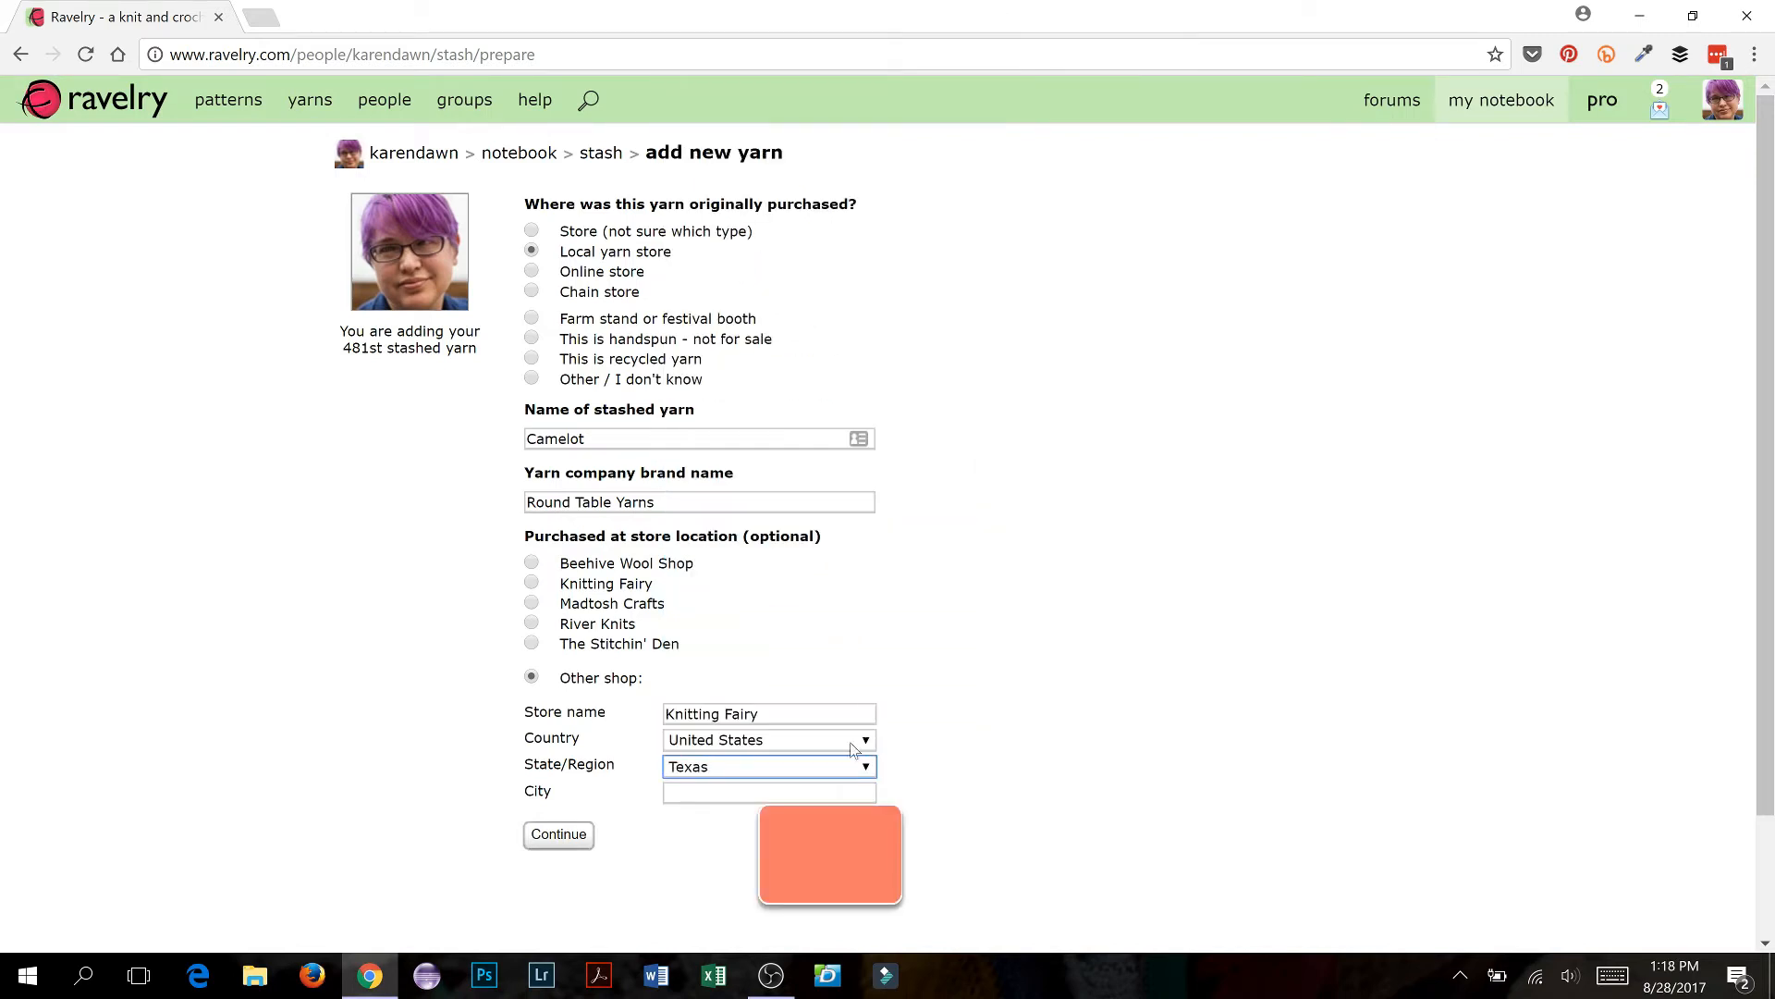
{"action": "key", "text": "Tab"}
{"action": "type", "text": "Gran"}
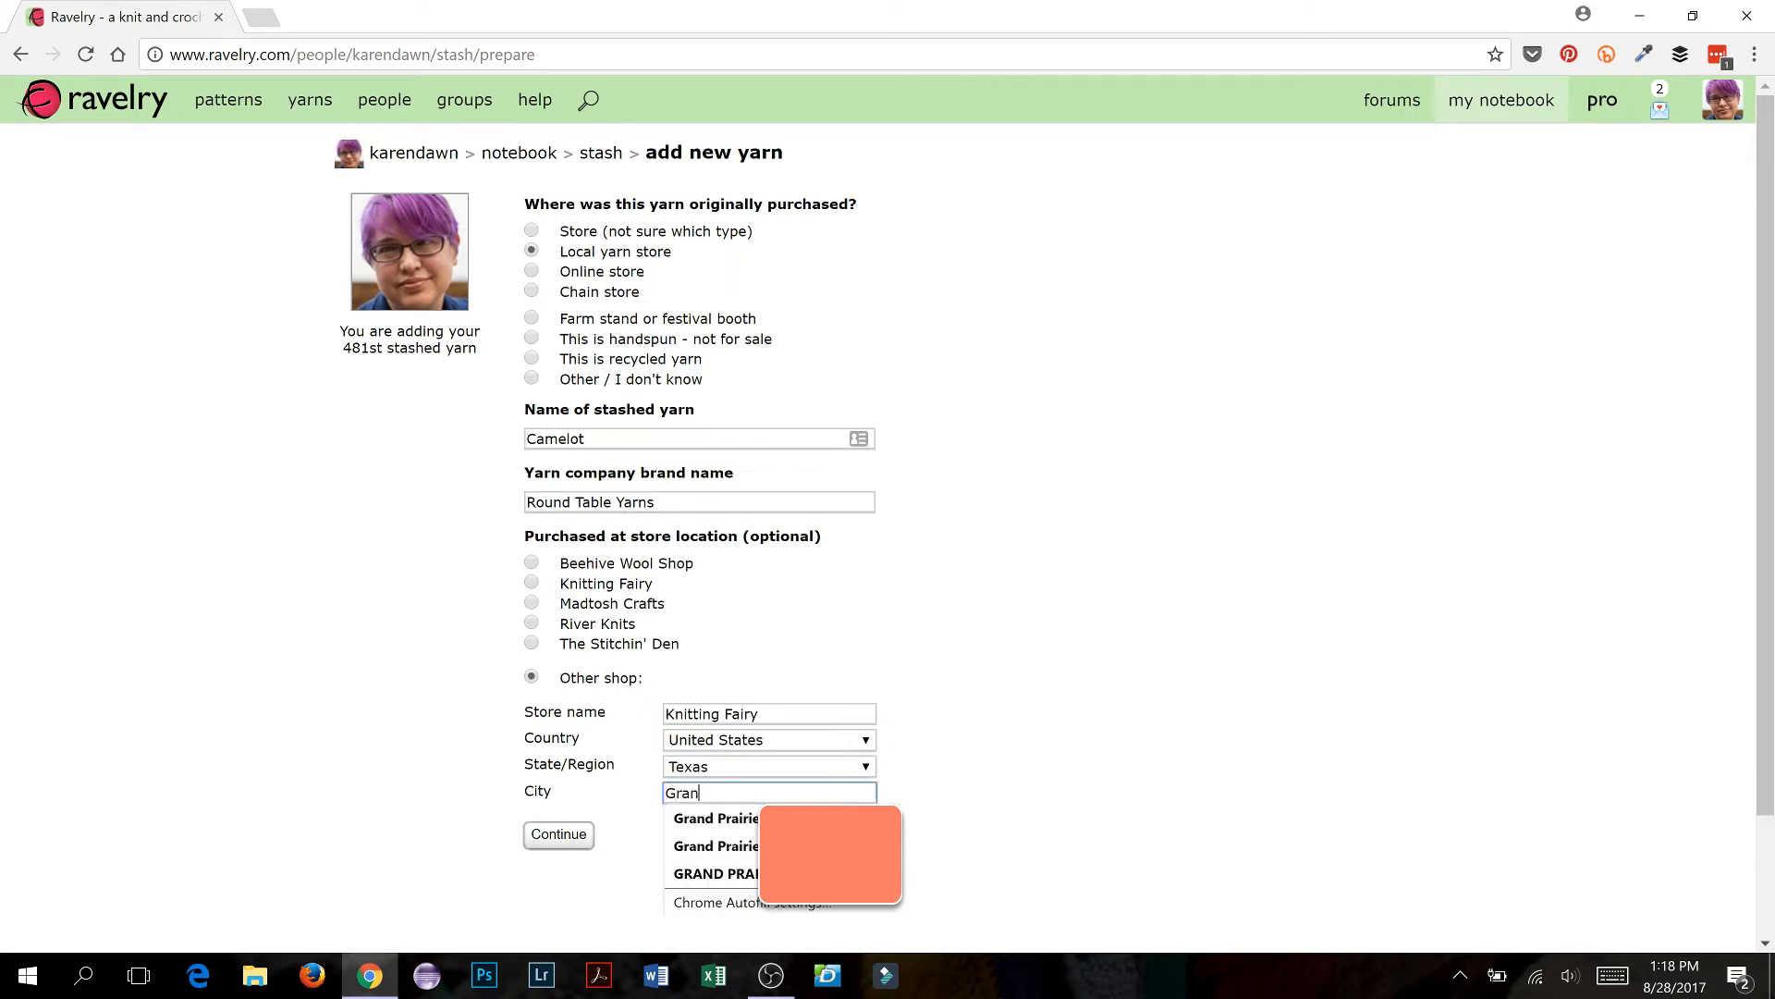
{"action": "type", "text": "d Prairie"}
{"action": "left_click", "coordinate": [1128, 664]}
{"action": "left_click", "coordinate": [563, 841]}
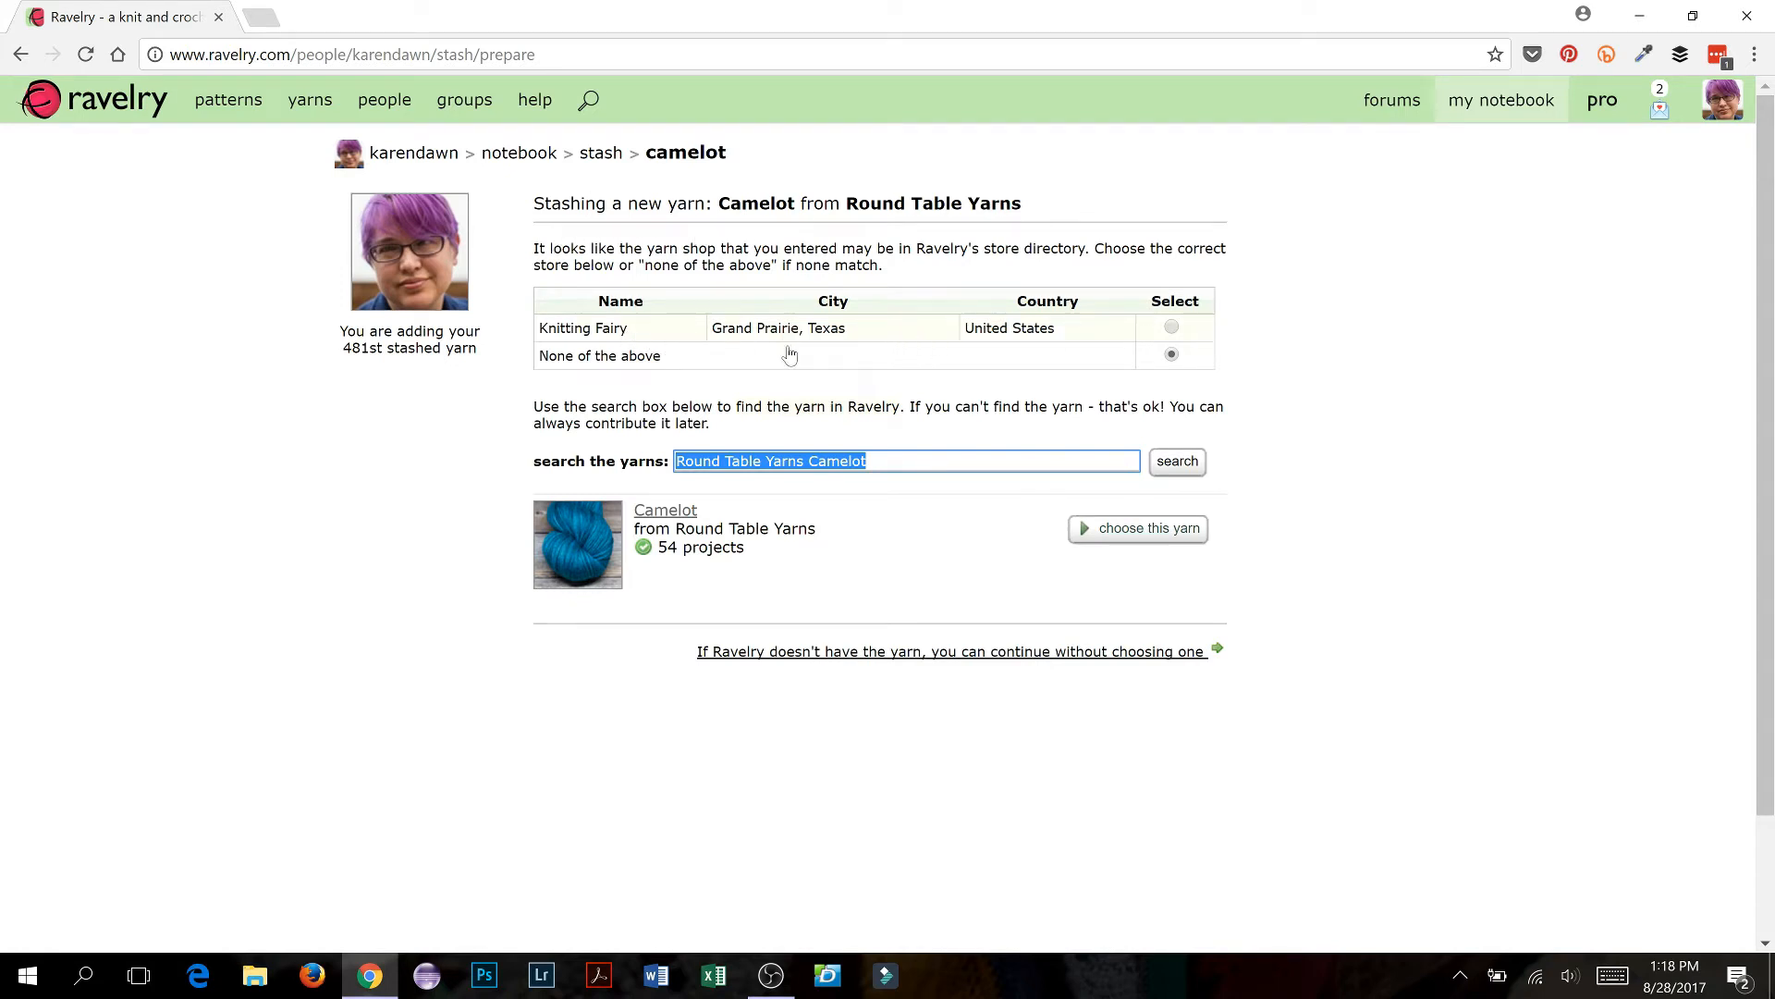
Step: Match the shop to Knitting Fairy in Grand Prairie, Texas, and choose Camelot from Round Table Yarns as the yarn
{"action": "left_click", "coordinate": [1172, 327]}
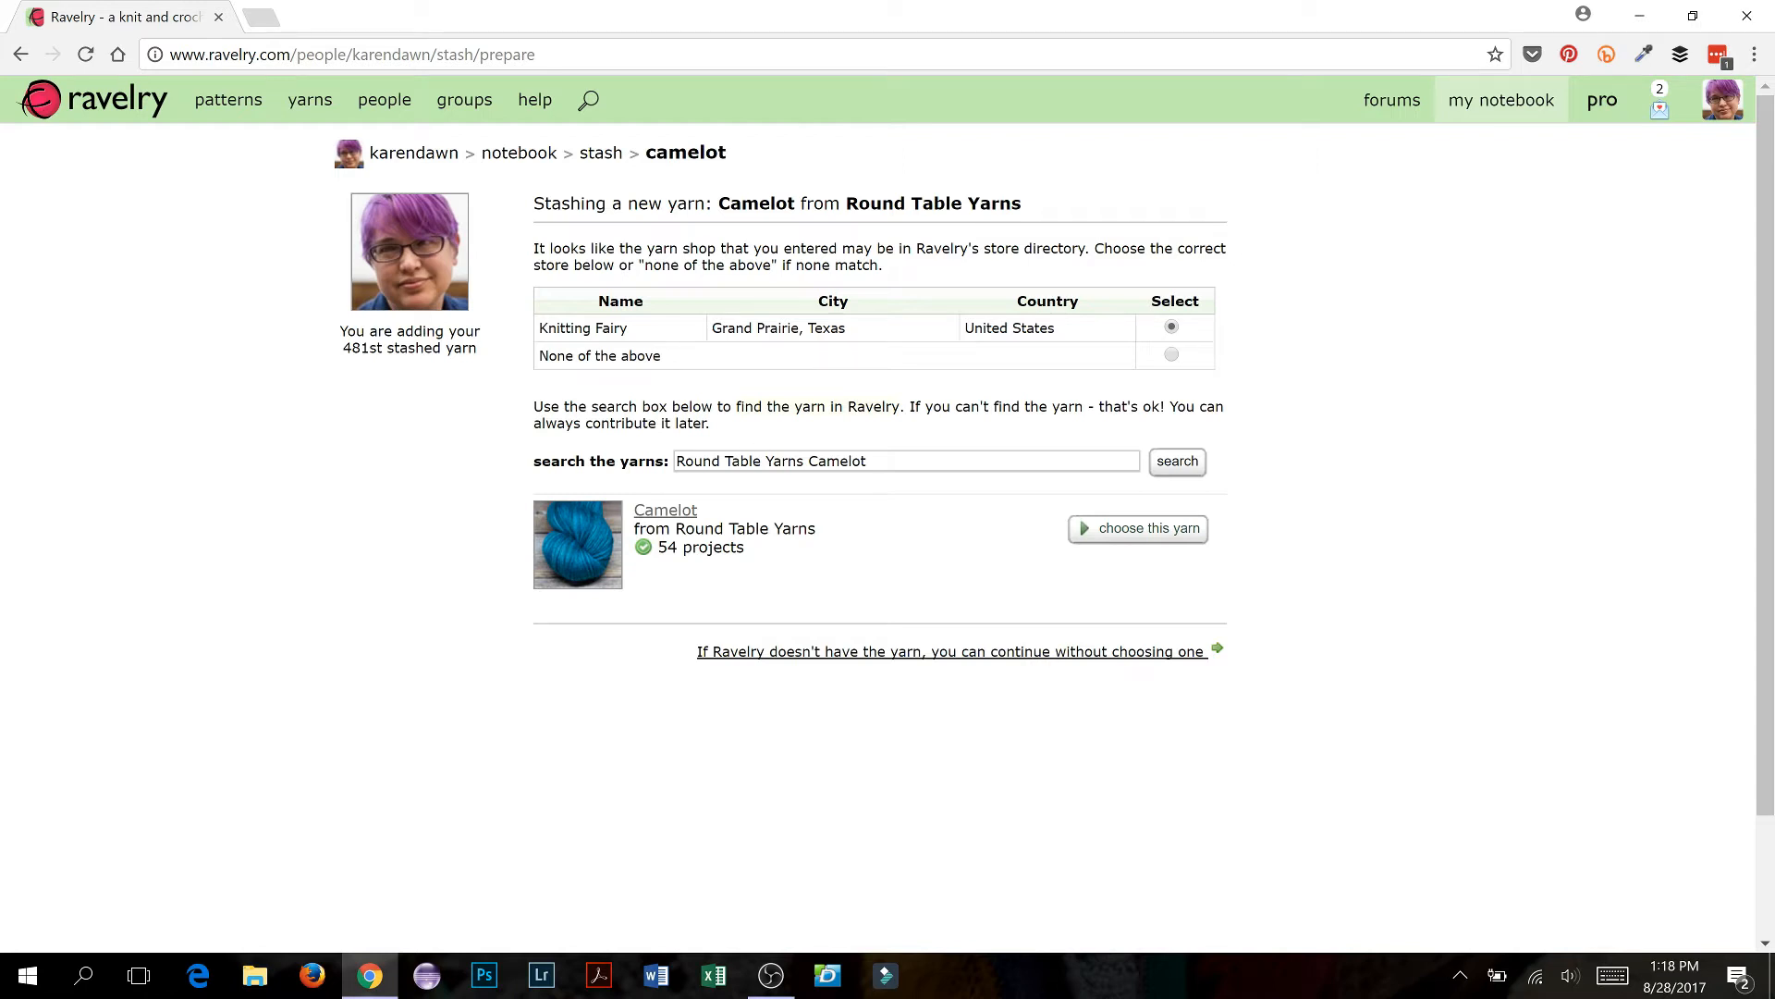
{"action": "triple_click", "coordinate": [795, 460]}
{"action": "left_click", "coordinate": [1180, 469]}
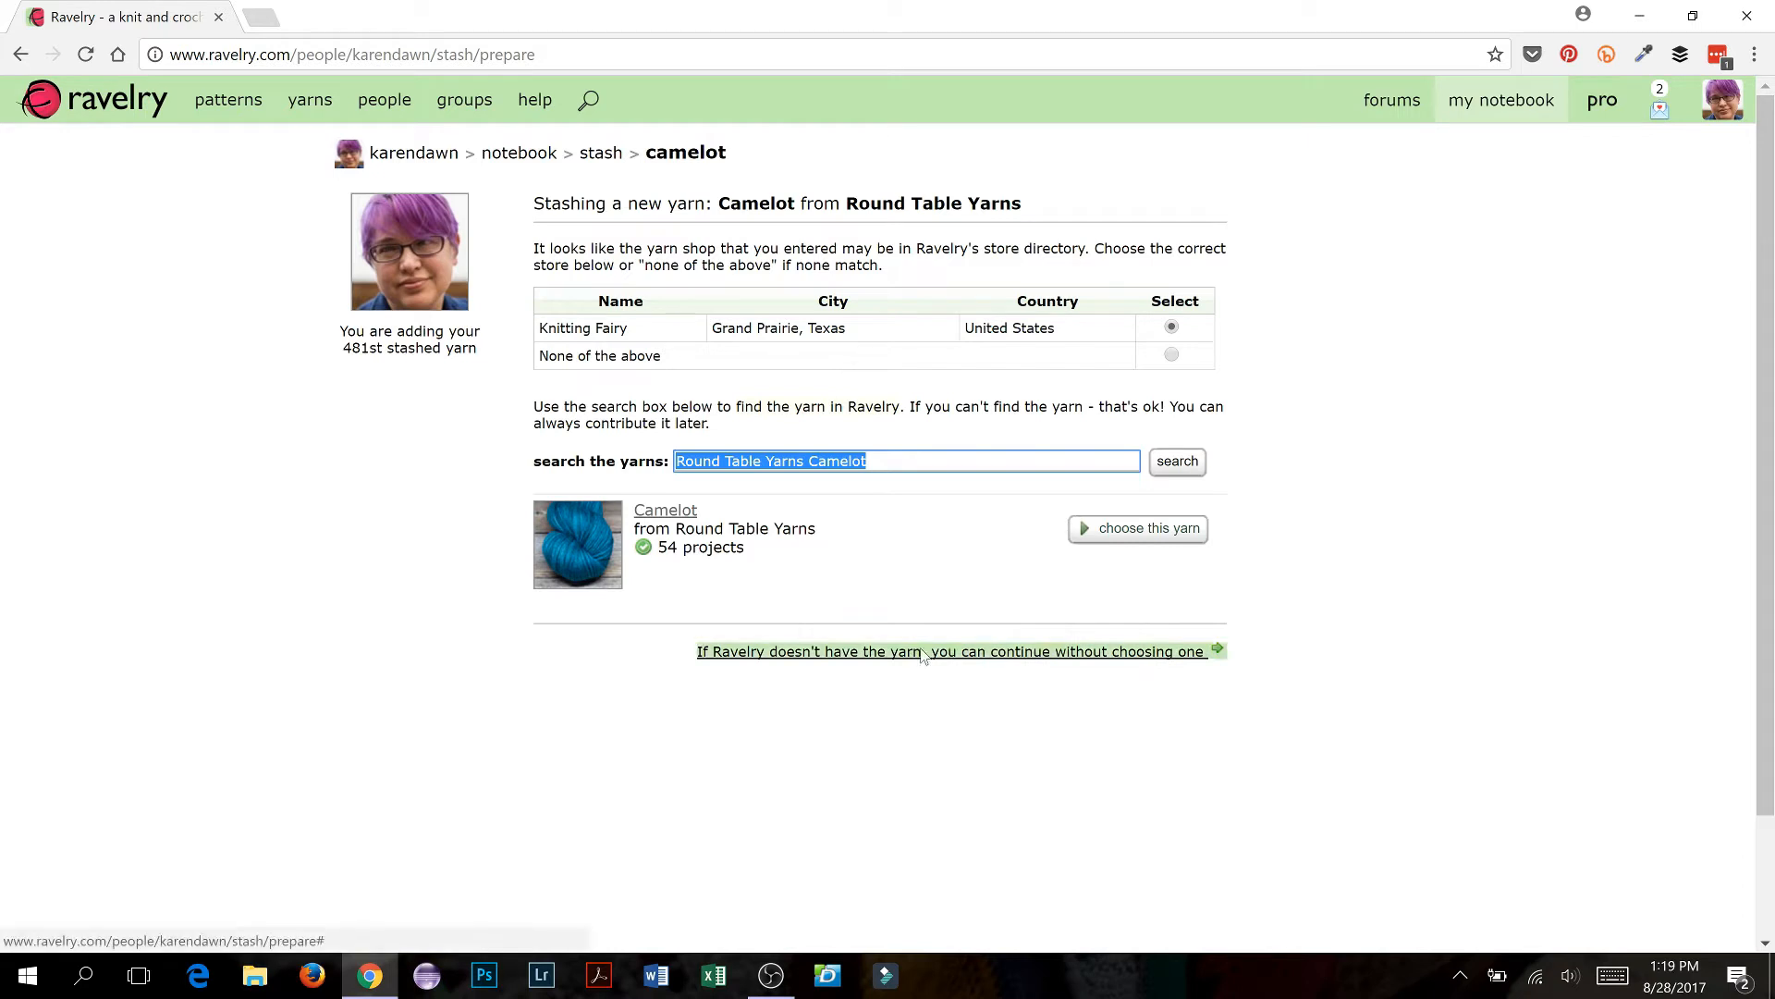
{"action": "left_click", "coordinate": [933, 521]}
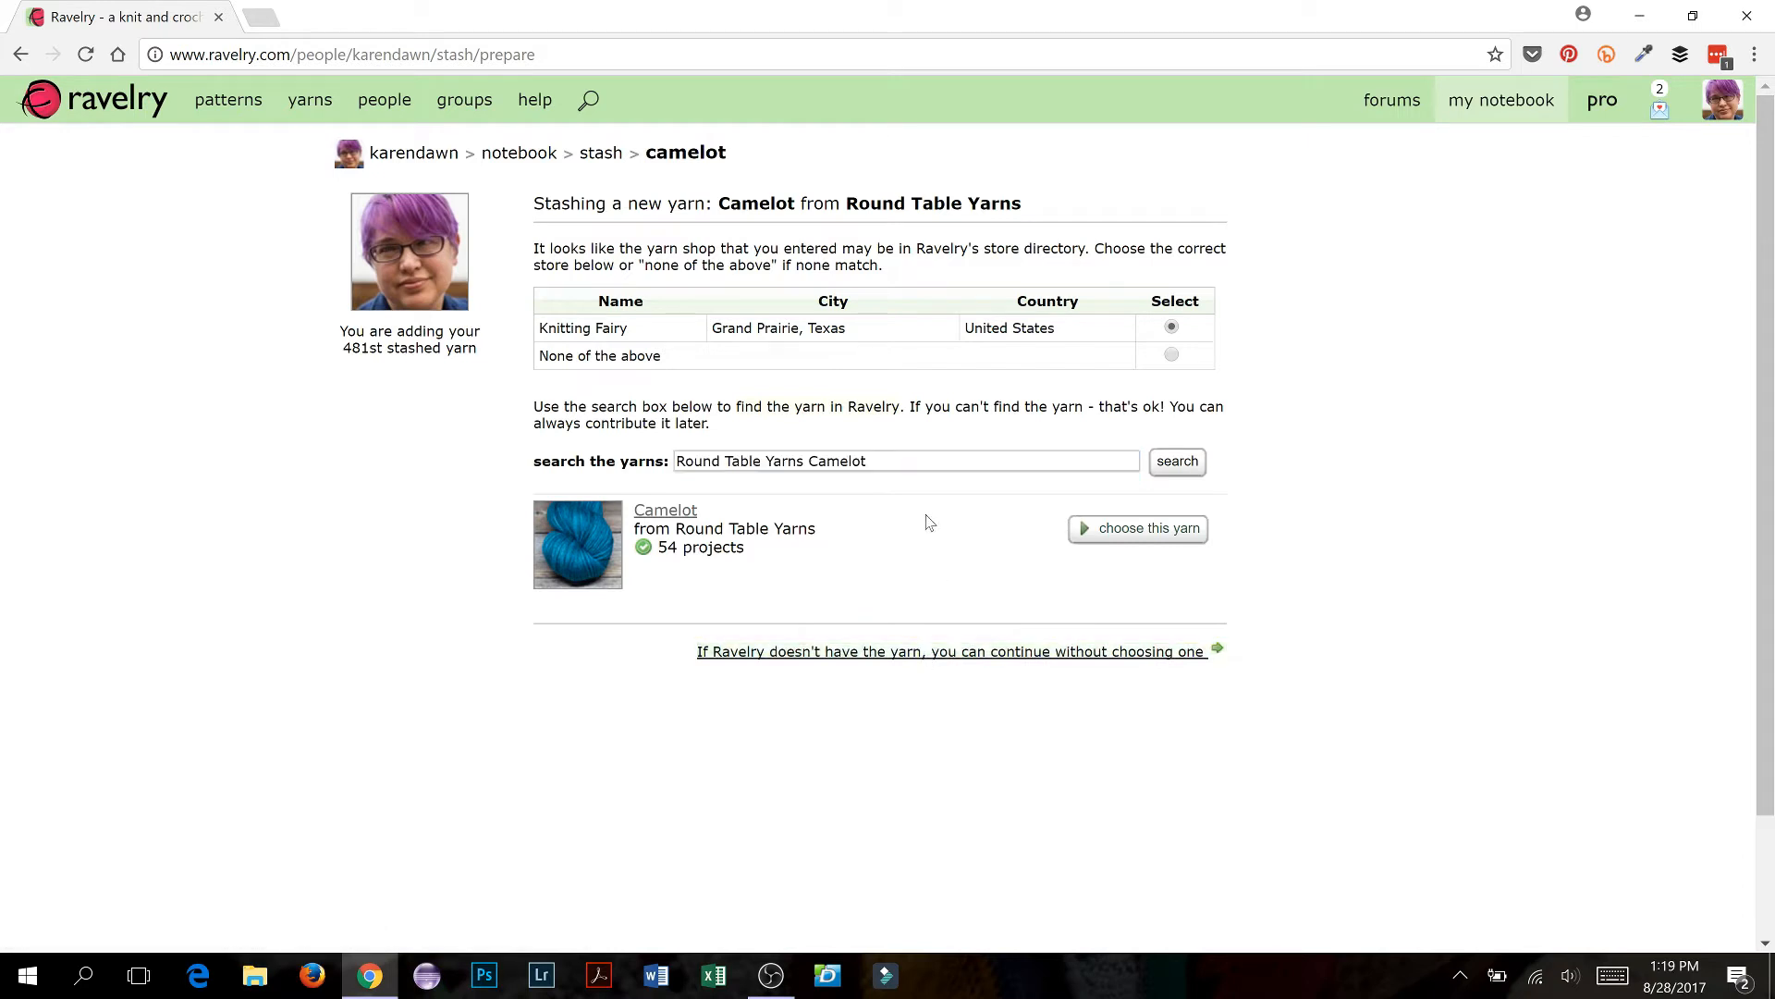
{"action": "left_click", "coordinate": [1152, 535]}
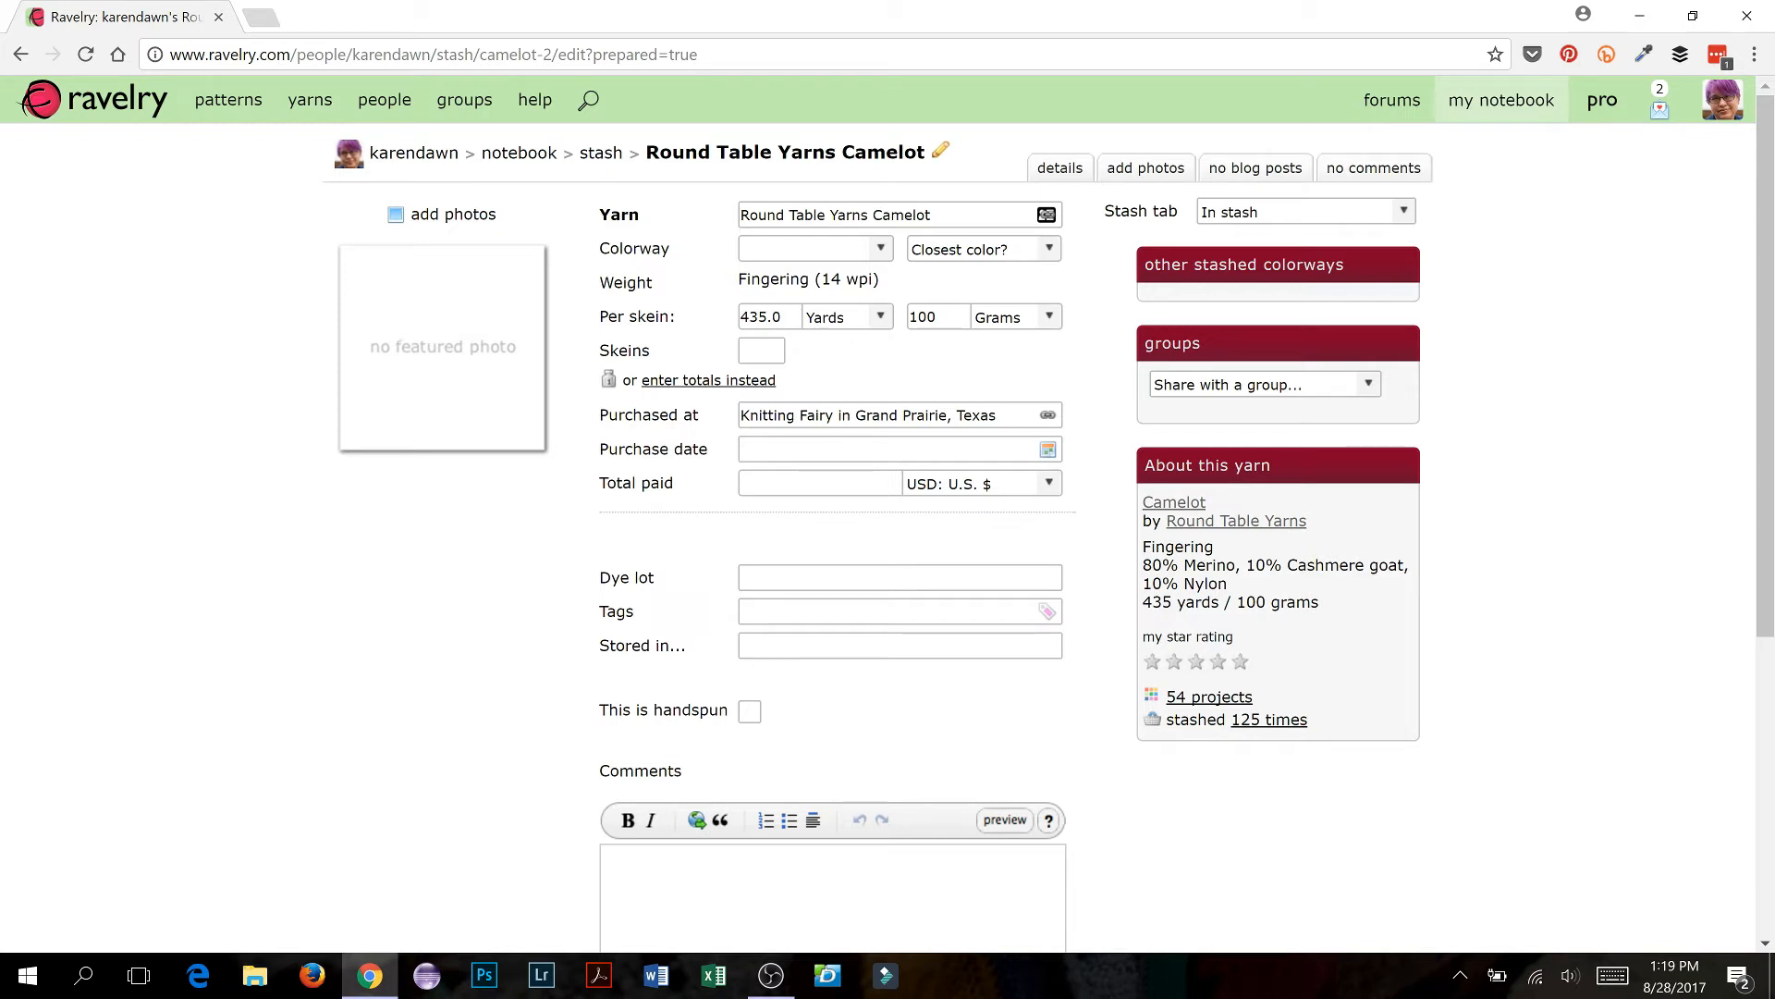
Step: Set the yarn's colorway to Green Knight and its closest color to Green
{"action": "left_click", "coordinate": [787, 256]}
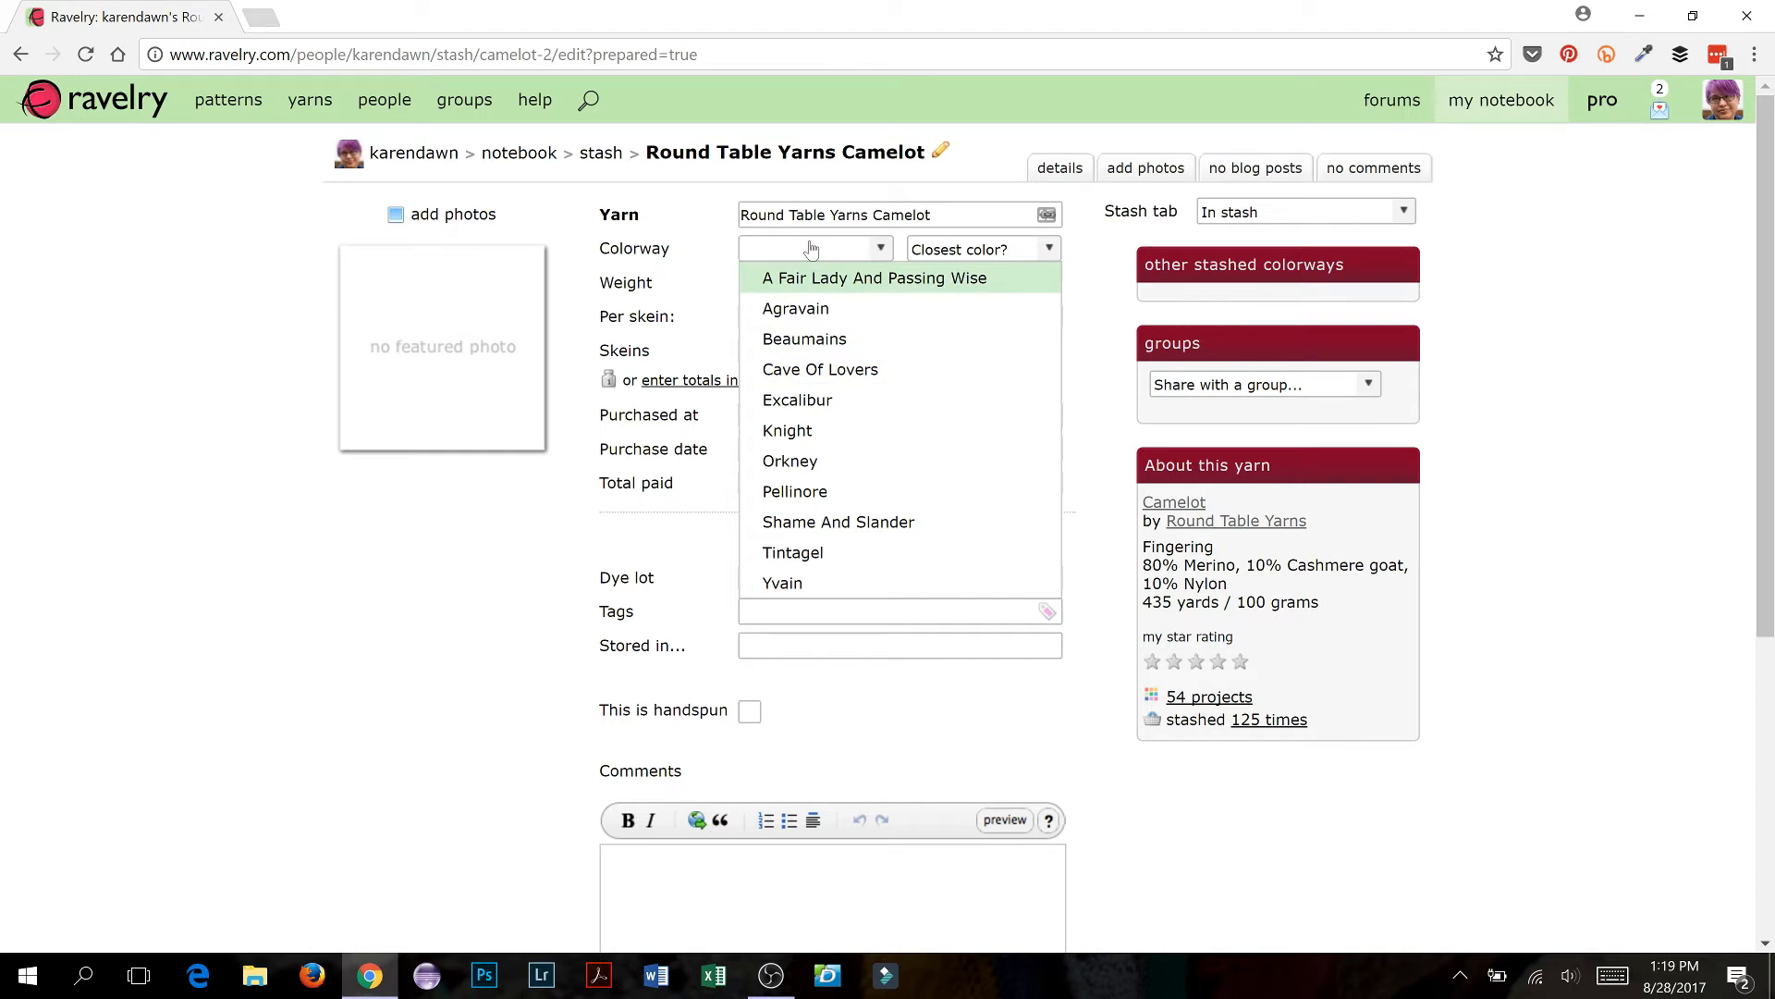
{"action": "type", "text": "Green Knigh"}
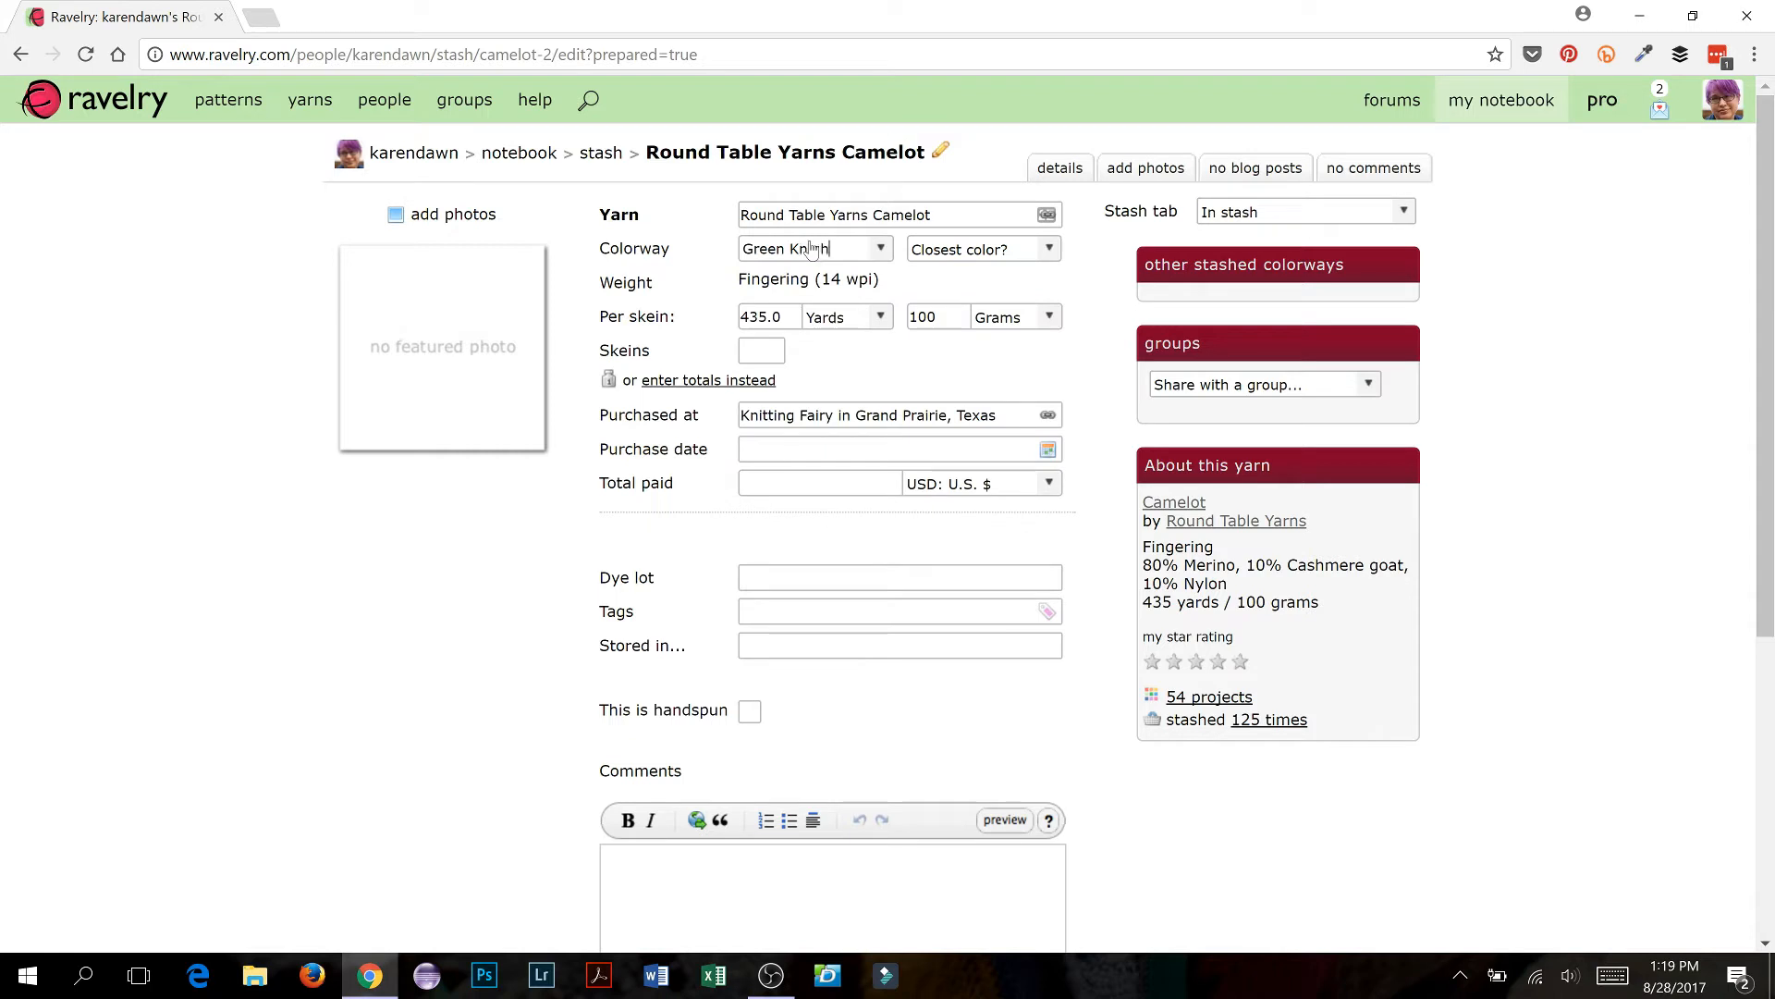
{"action": "type", "text": "t"}
{"action": "left_click", "coordinate": [1052, 249]}
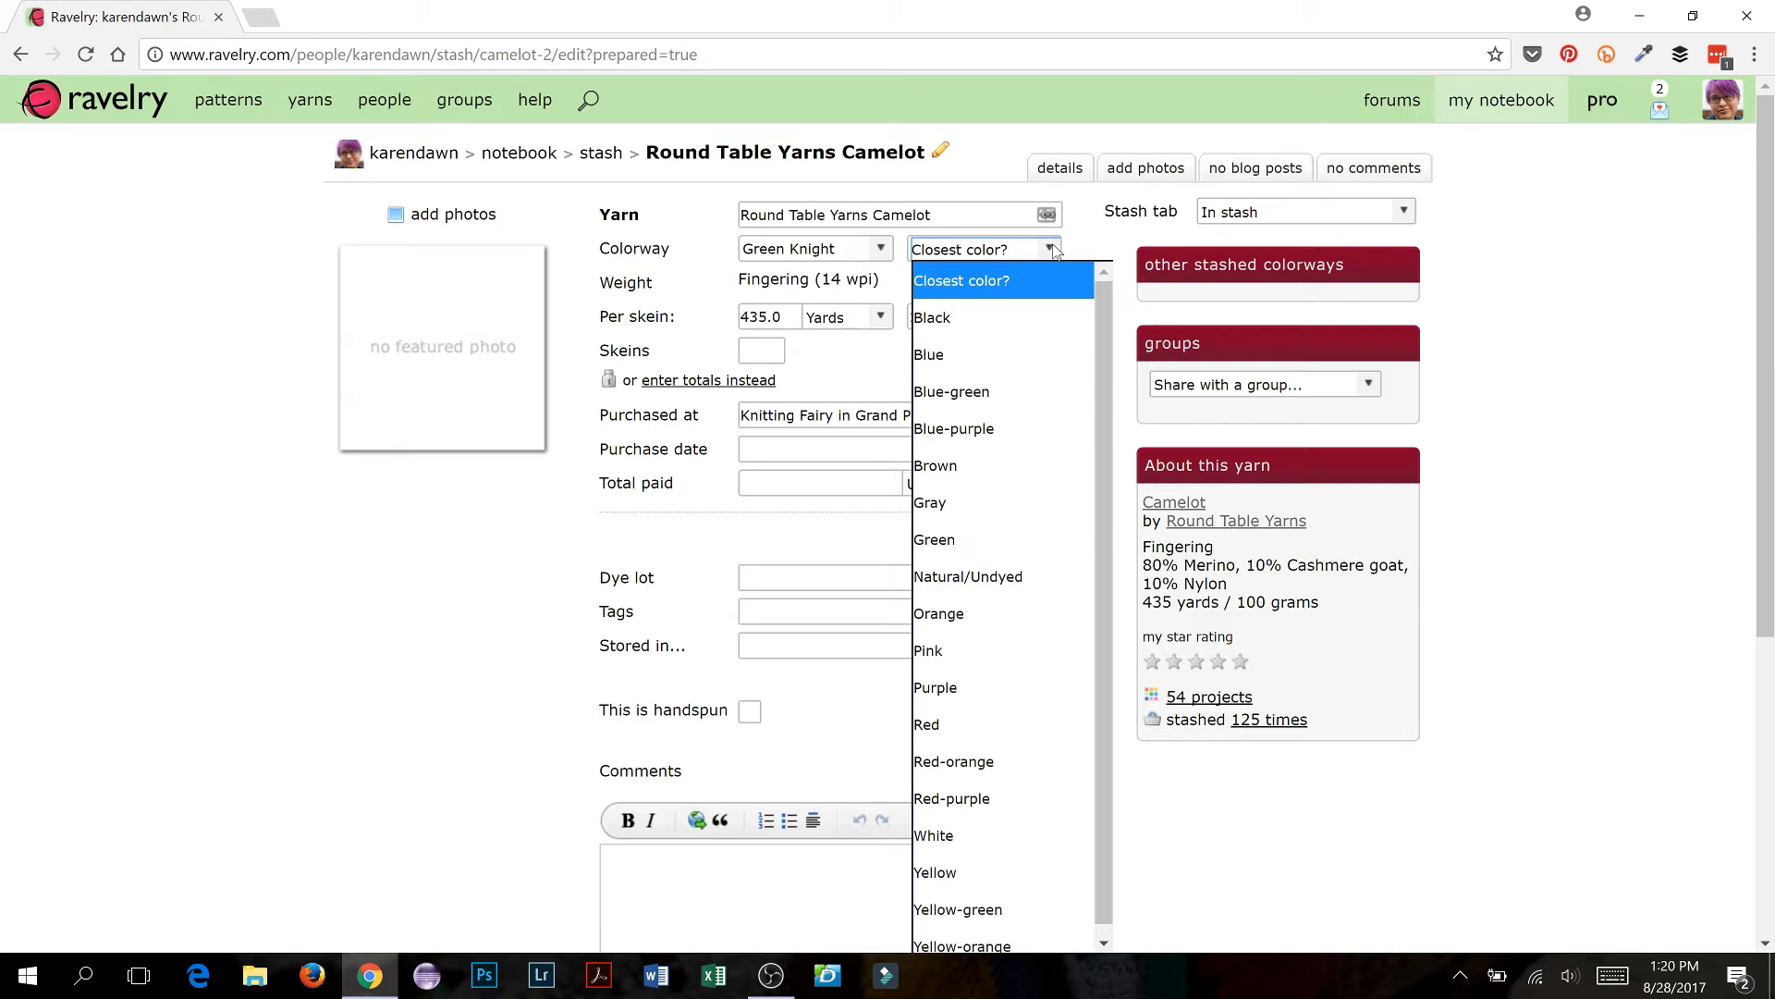
{"action": "left_click", "coordinate": [1017, 552]}
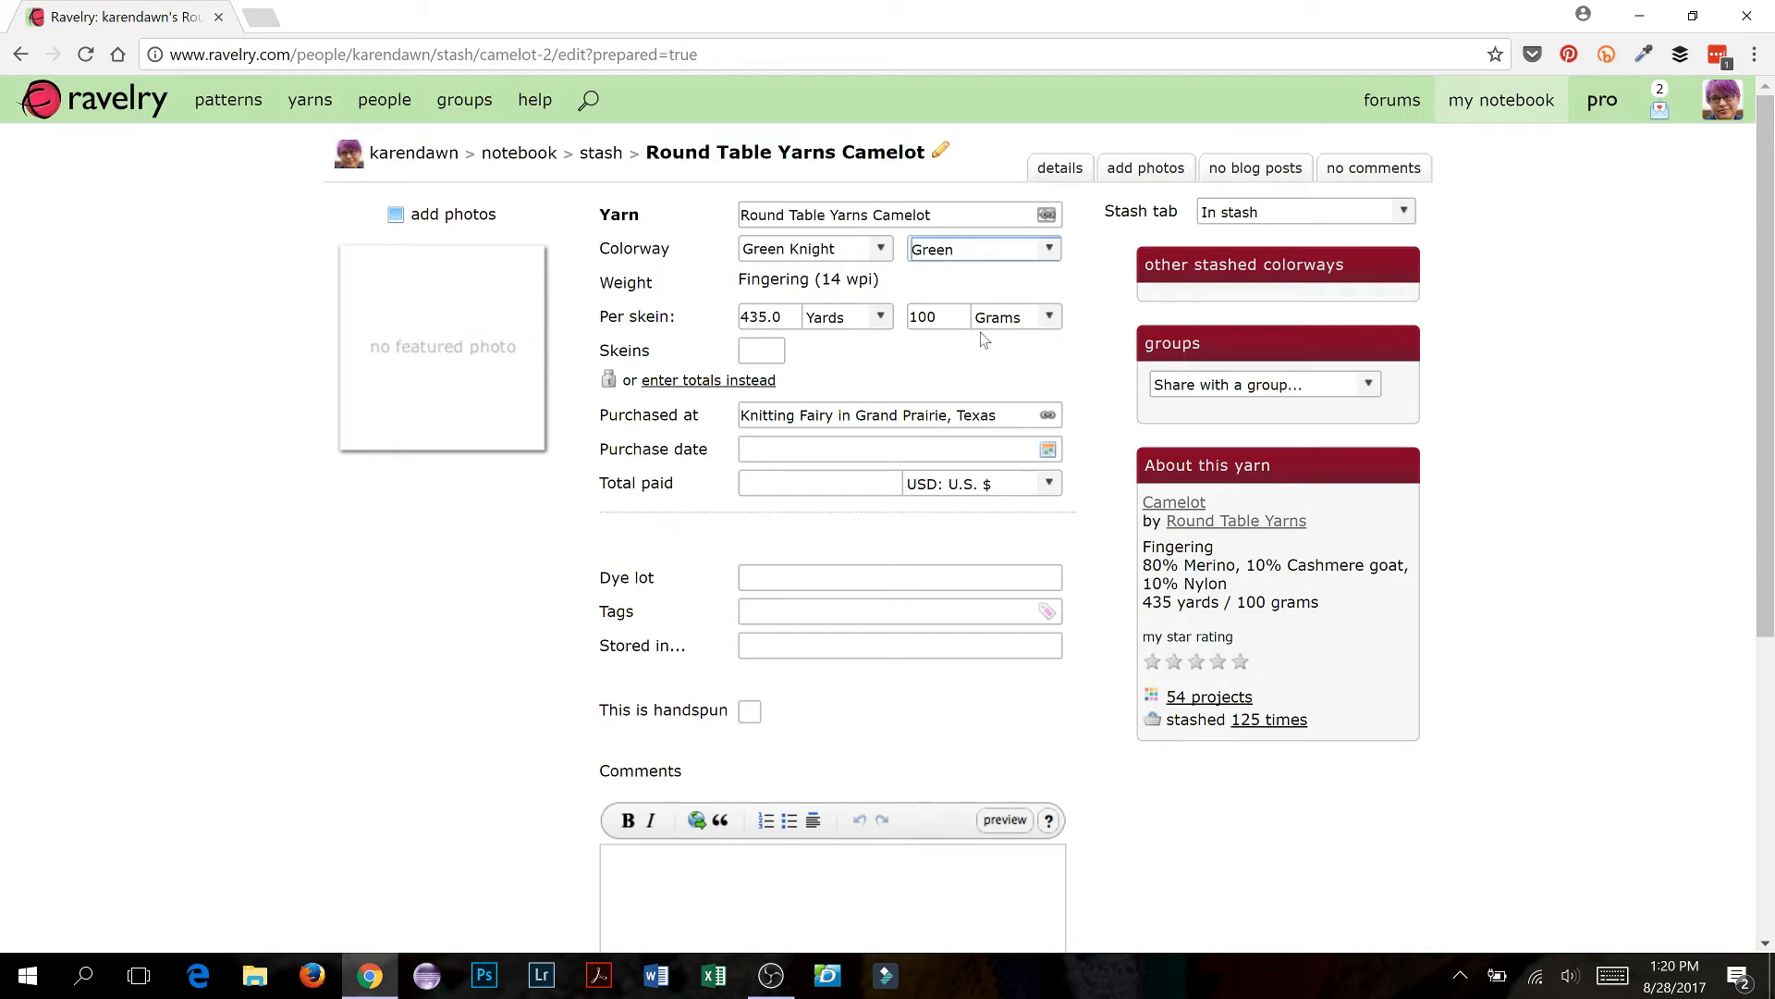
Step: Try a quantity of 3 skeins and the totals entry mode, and set the yarn's quantity to 1 skein
{"action": "left_click", "coordinate": [766, 352]}
{"action": "type", "text": "1"}
{"action": "type", "text": "3"}
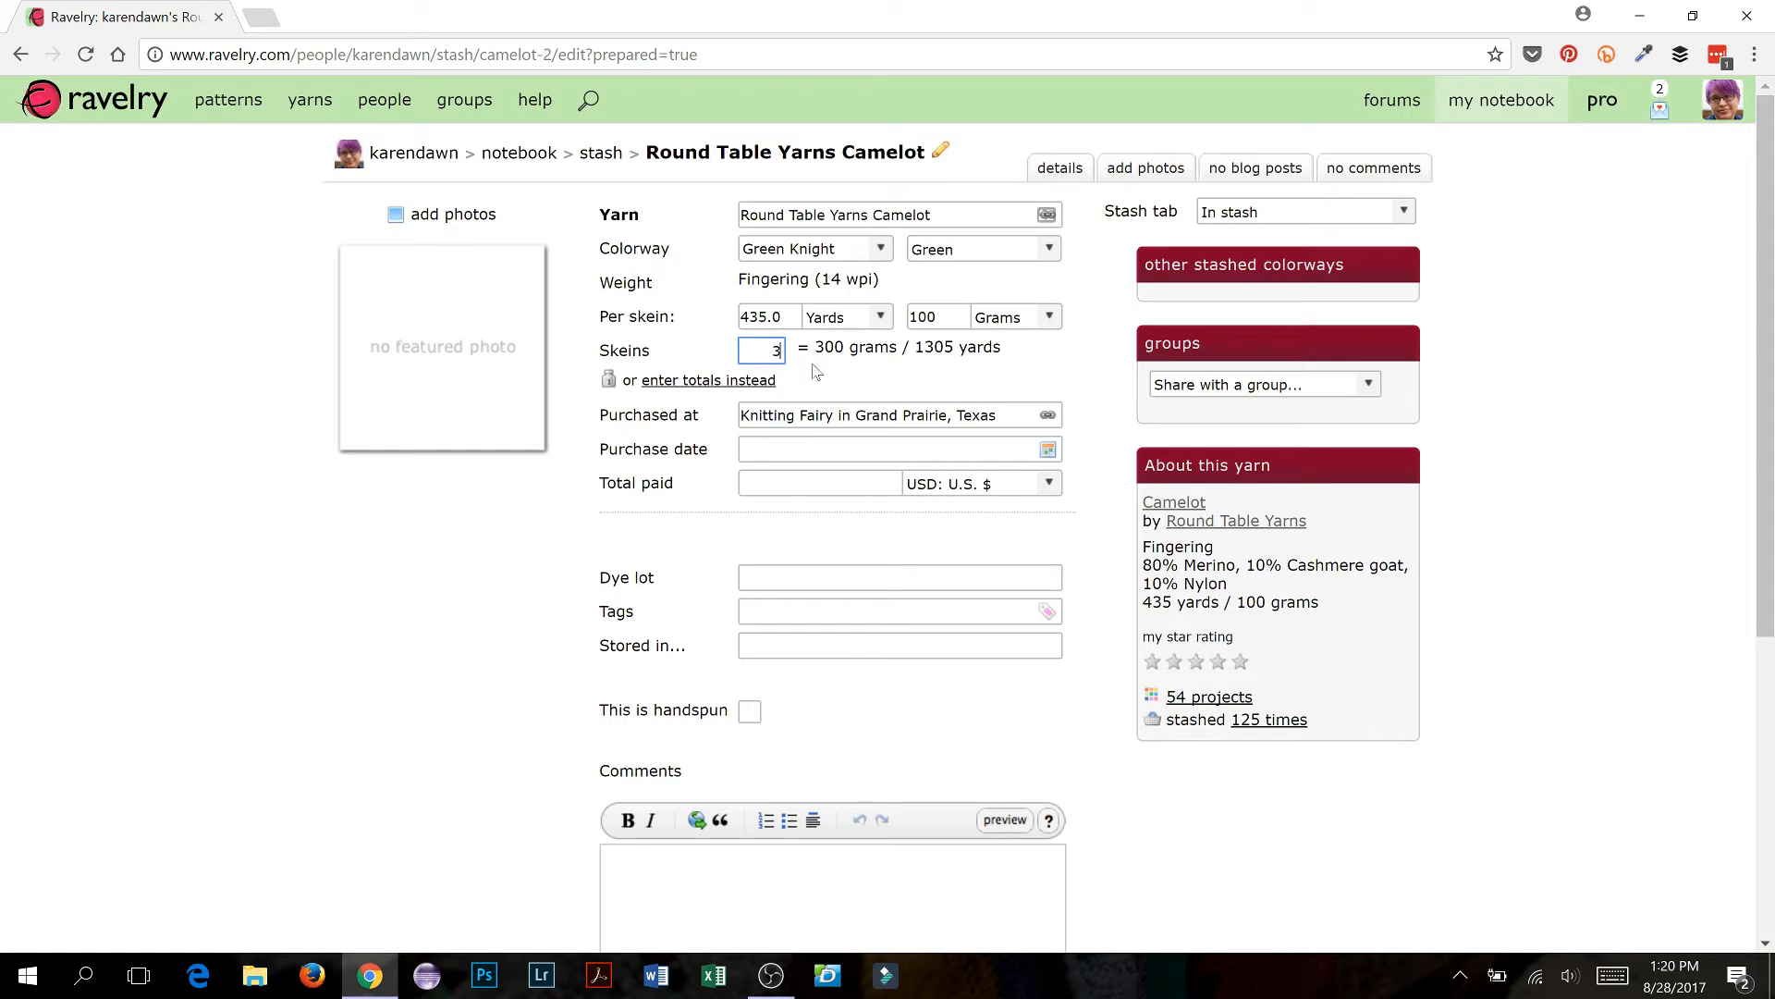
{"action": "type", "text": "1"}
{"action": "left_click", "coordinate": [681, 381]}
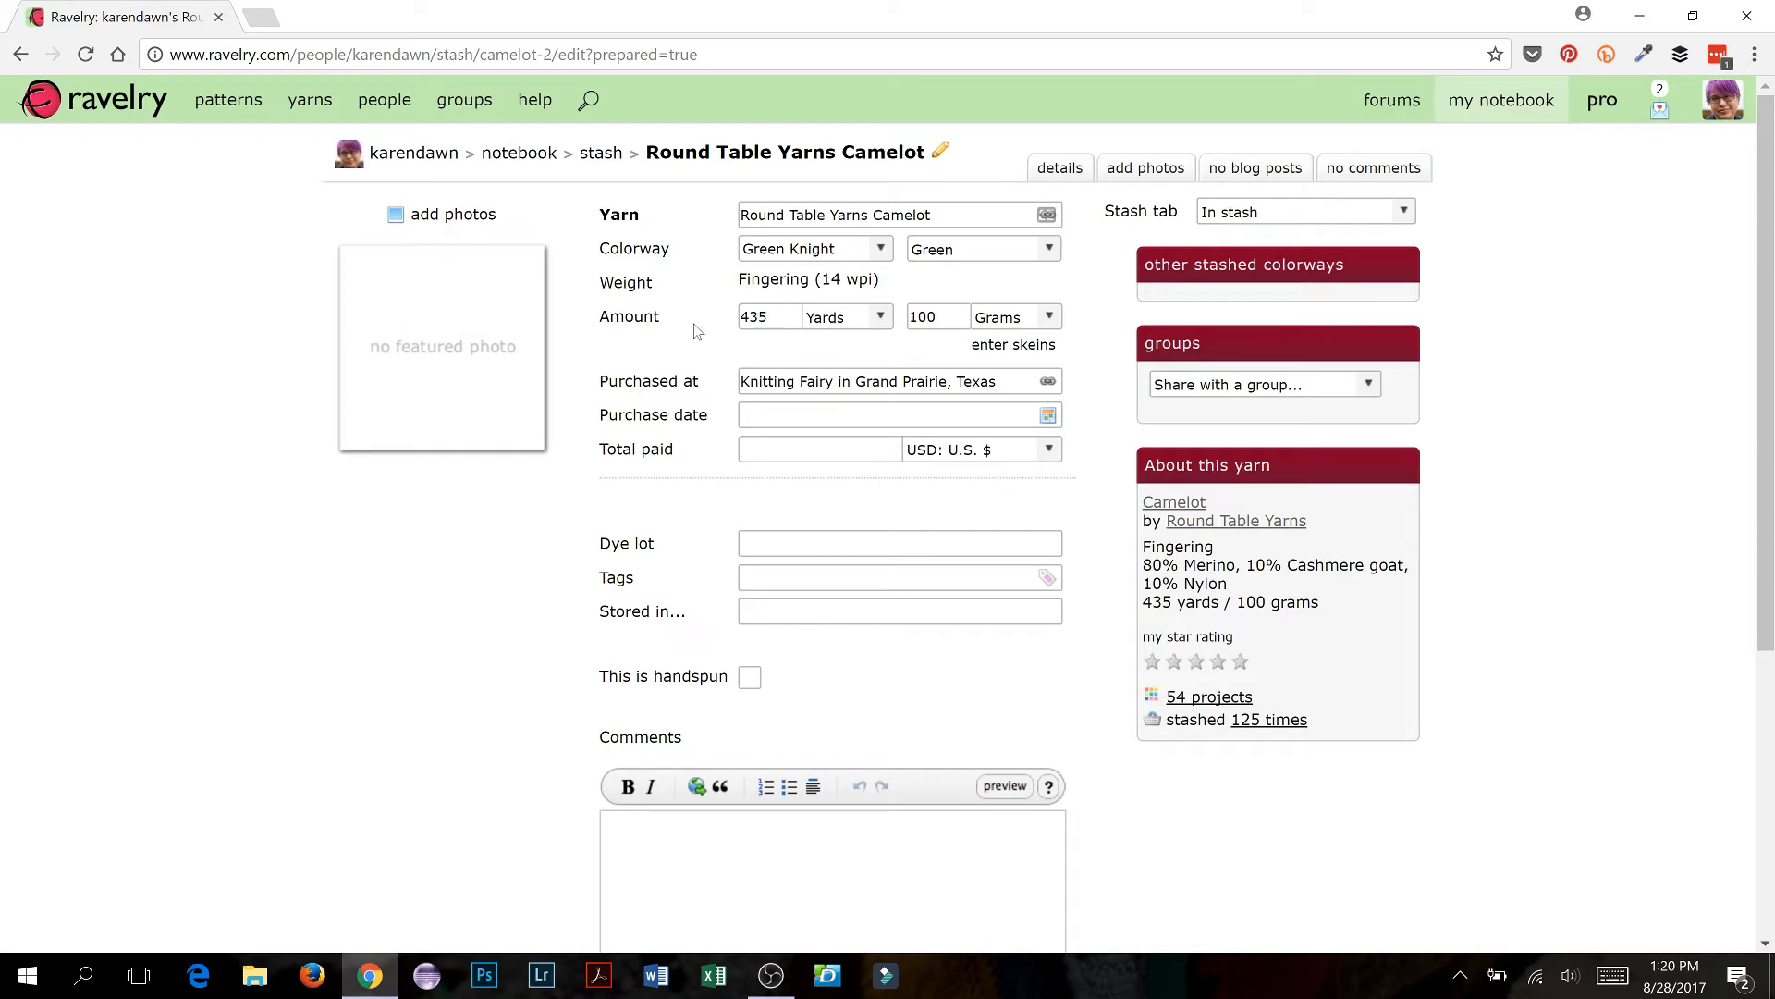
{"action": "left_click", "coordinate": [1017, 348]}
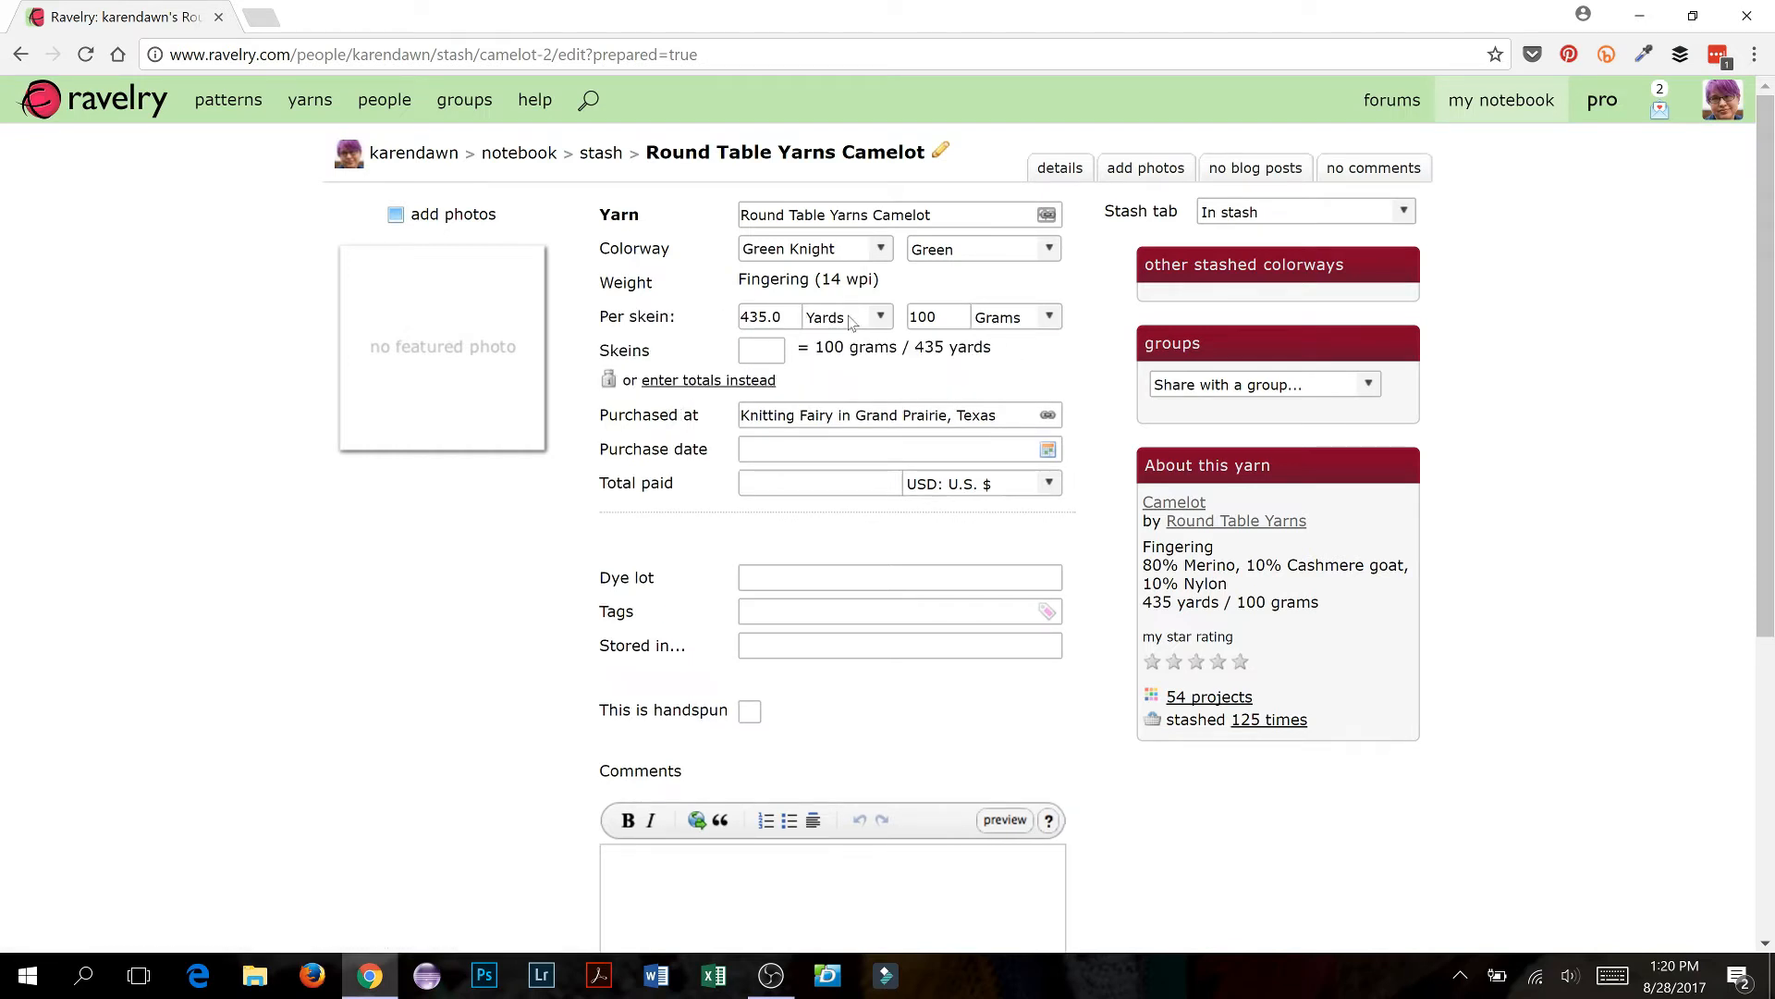
{"action": "left_click", "coordinate": [779, 350]}
Step: Set the purchase date to August 28, 2017 and the total paid to 26 in U.S. dollars
{"action": "left_click", "coordinate": [1047, 454]}
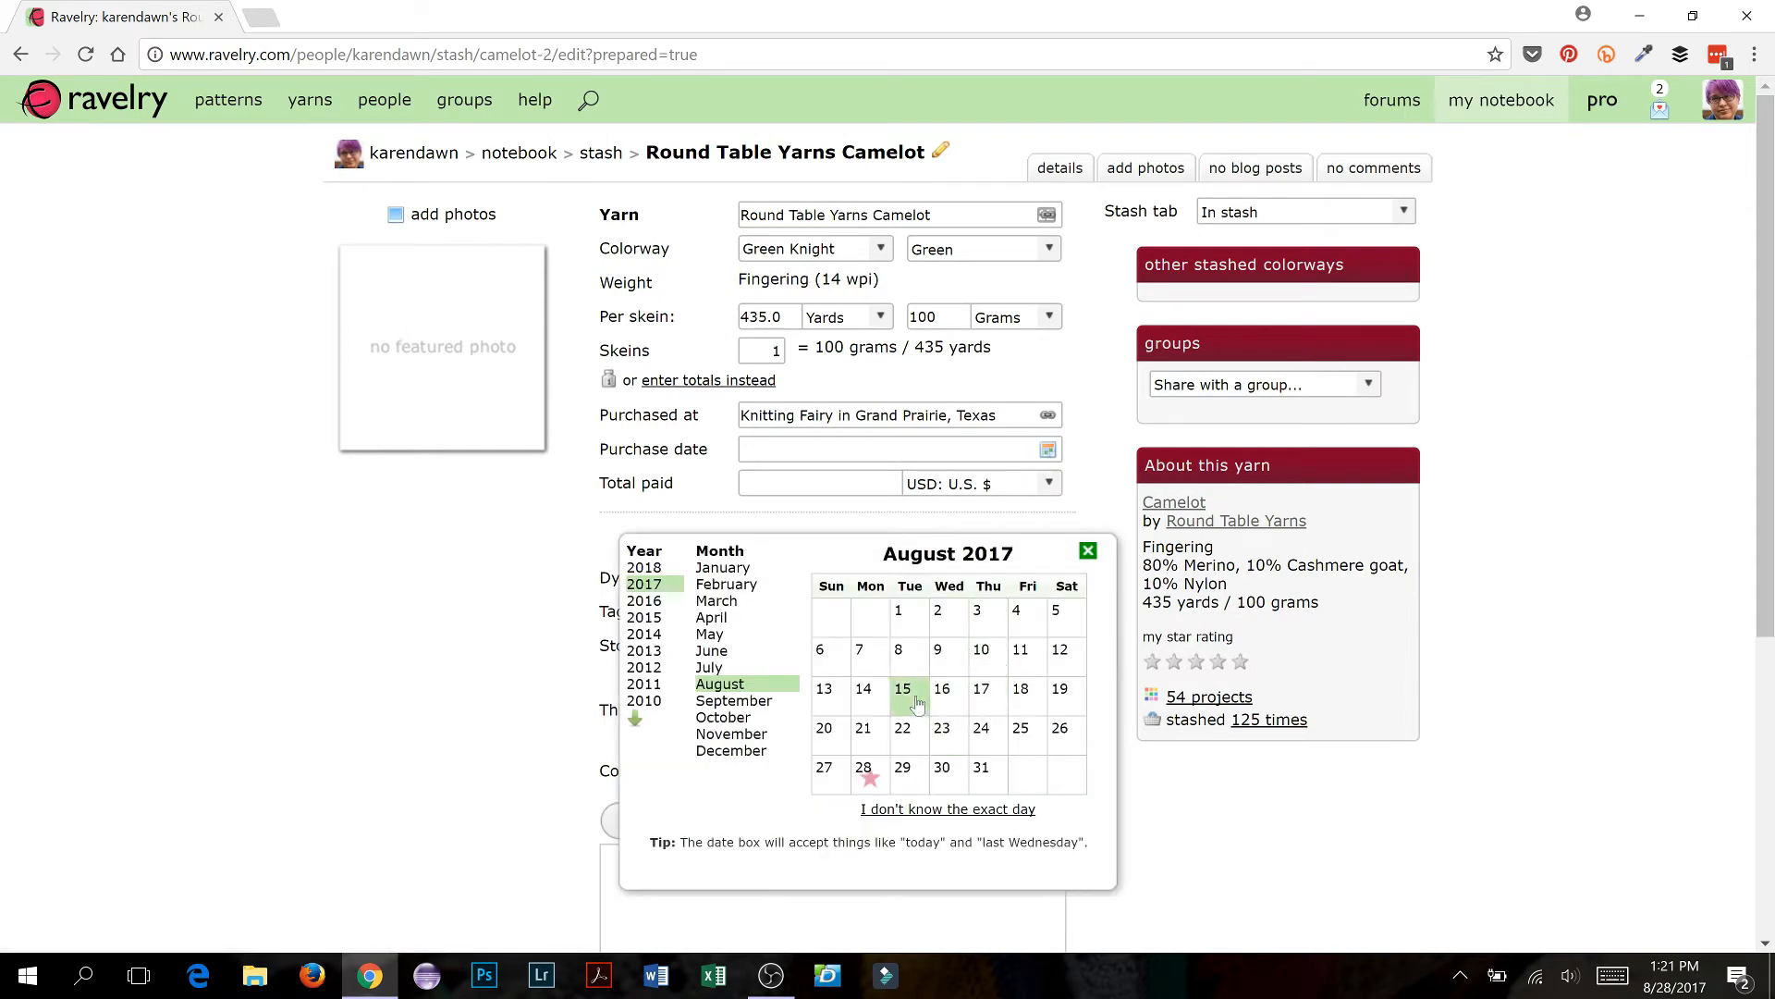
{"action": "left_click", "coordinate": [871, 779]}
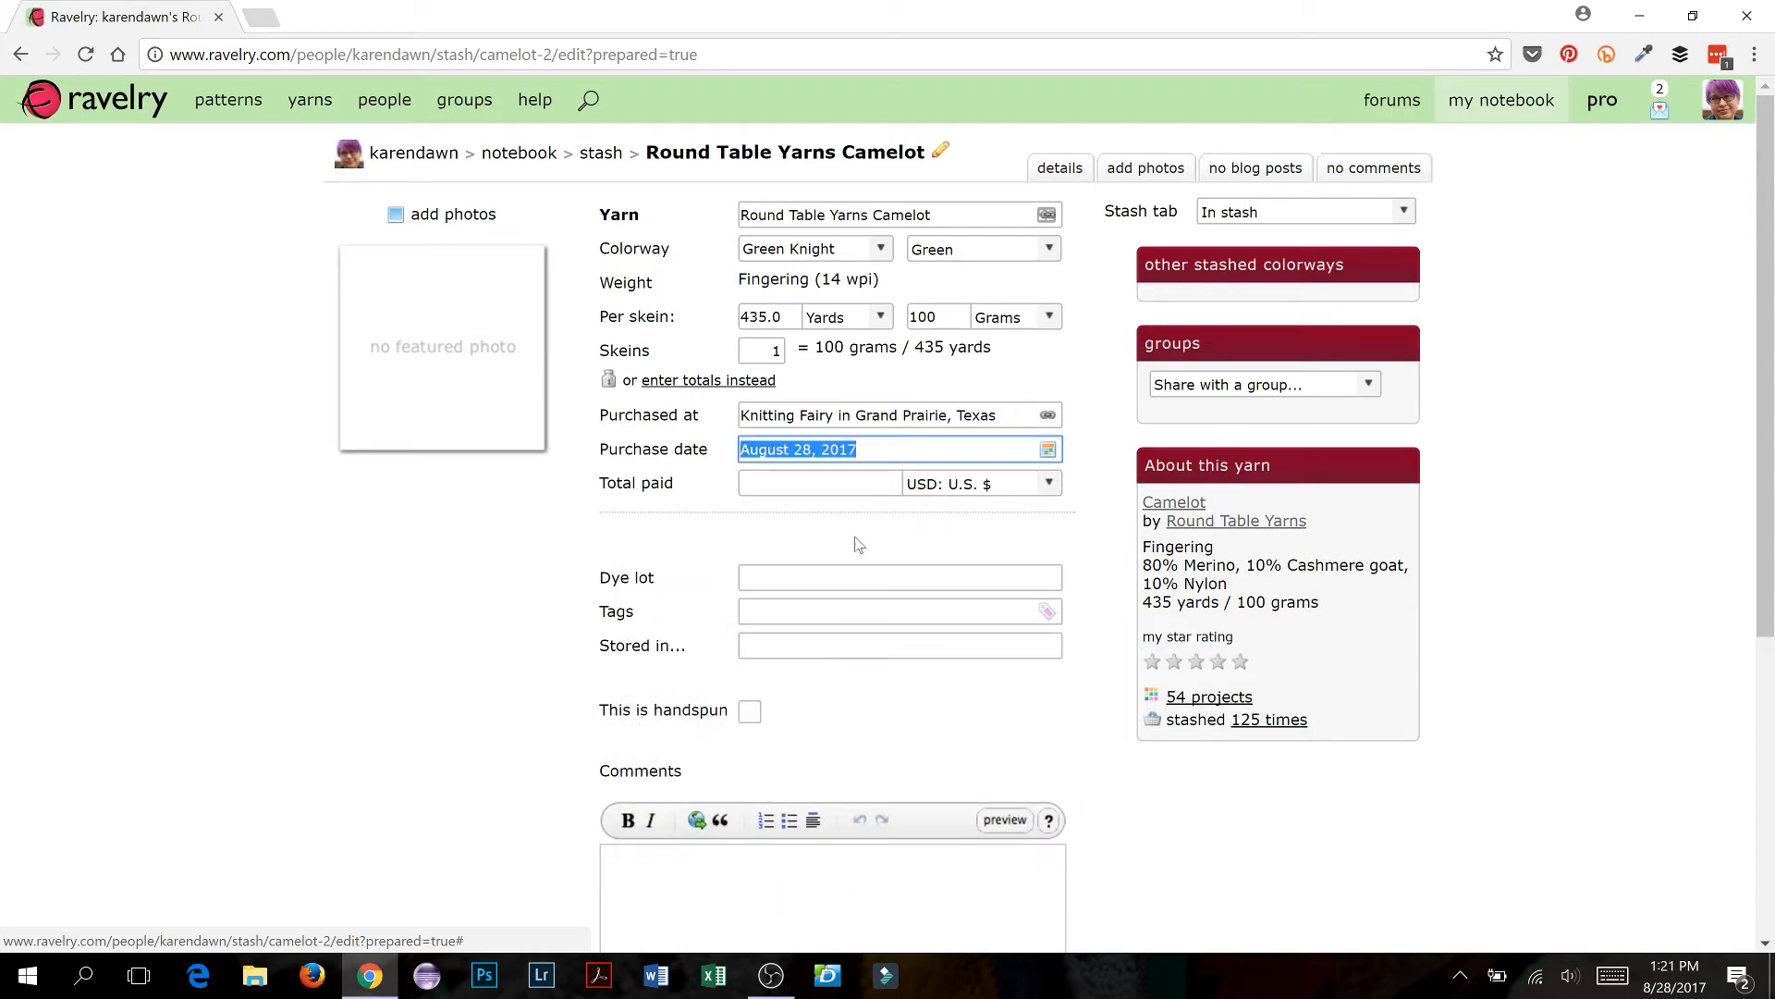
{"action": "key", "text": "Tab"}
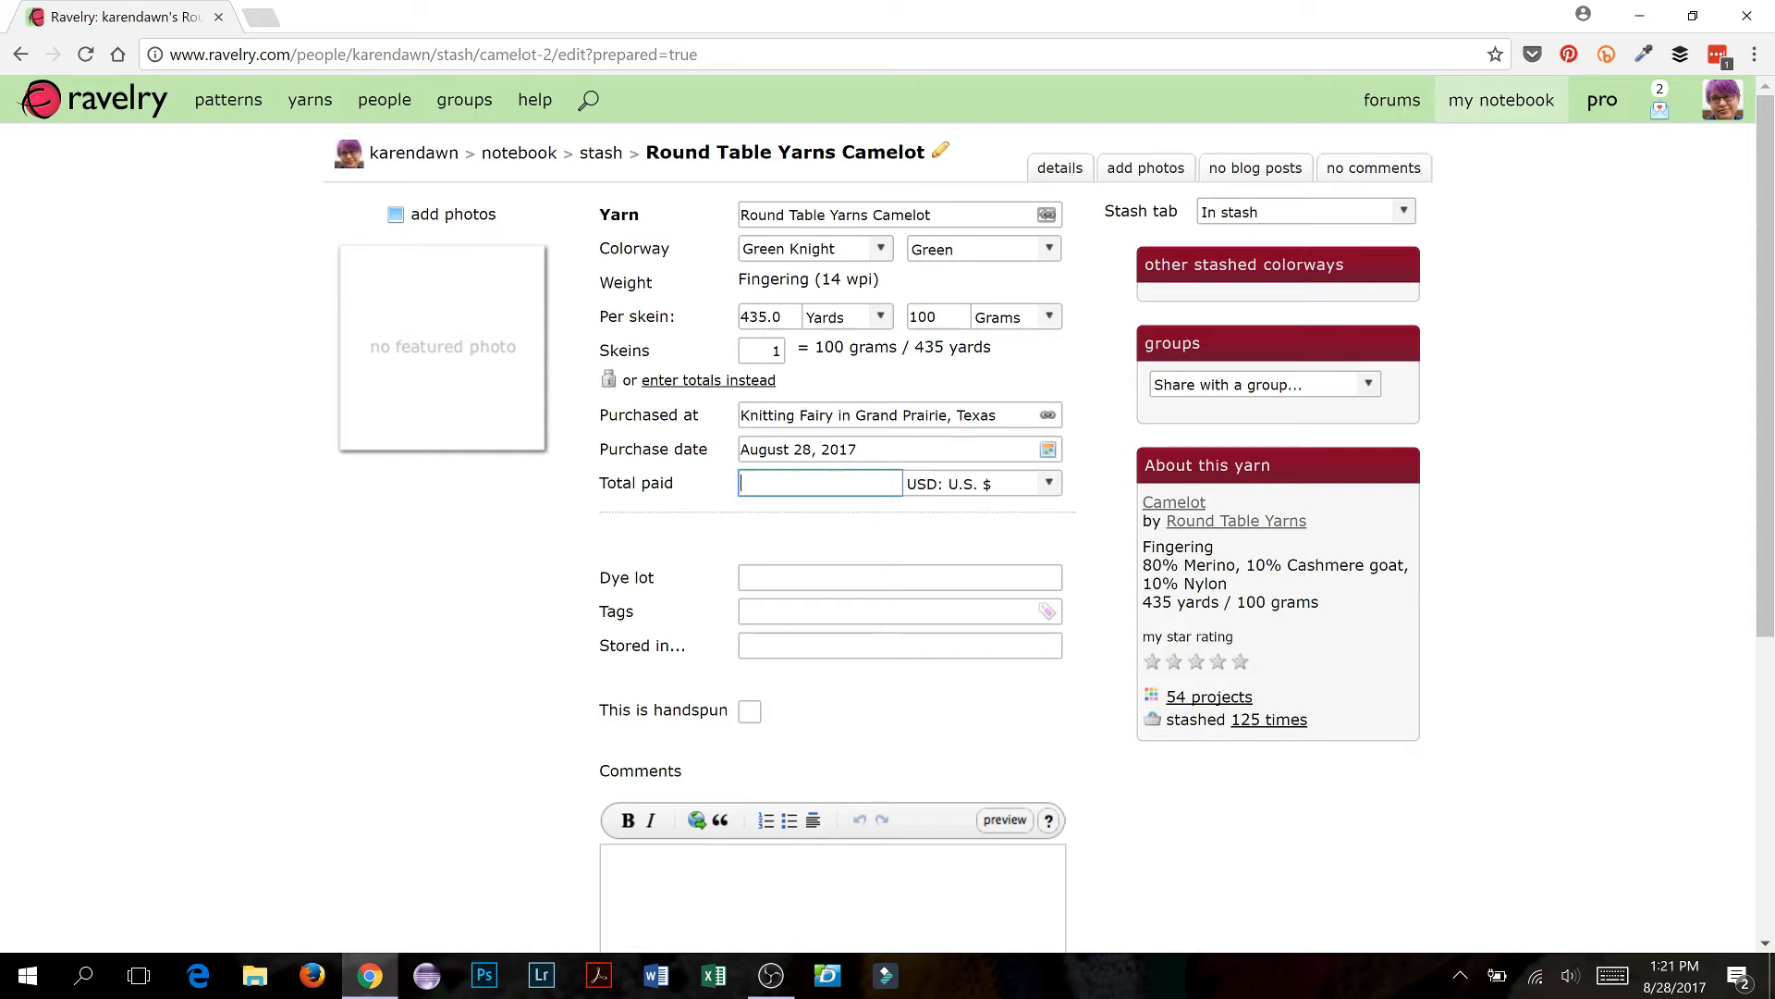
{"action": "type", "text": "26"}
{"action": "left_click", "coordinate": [1052, 484]}
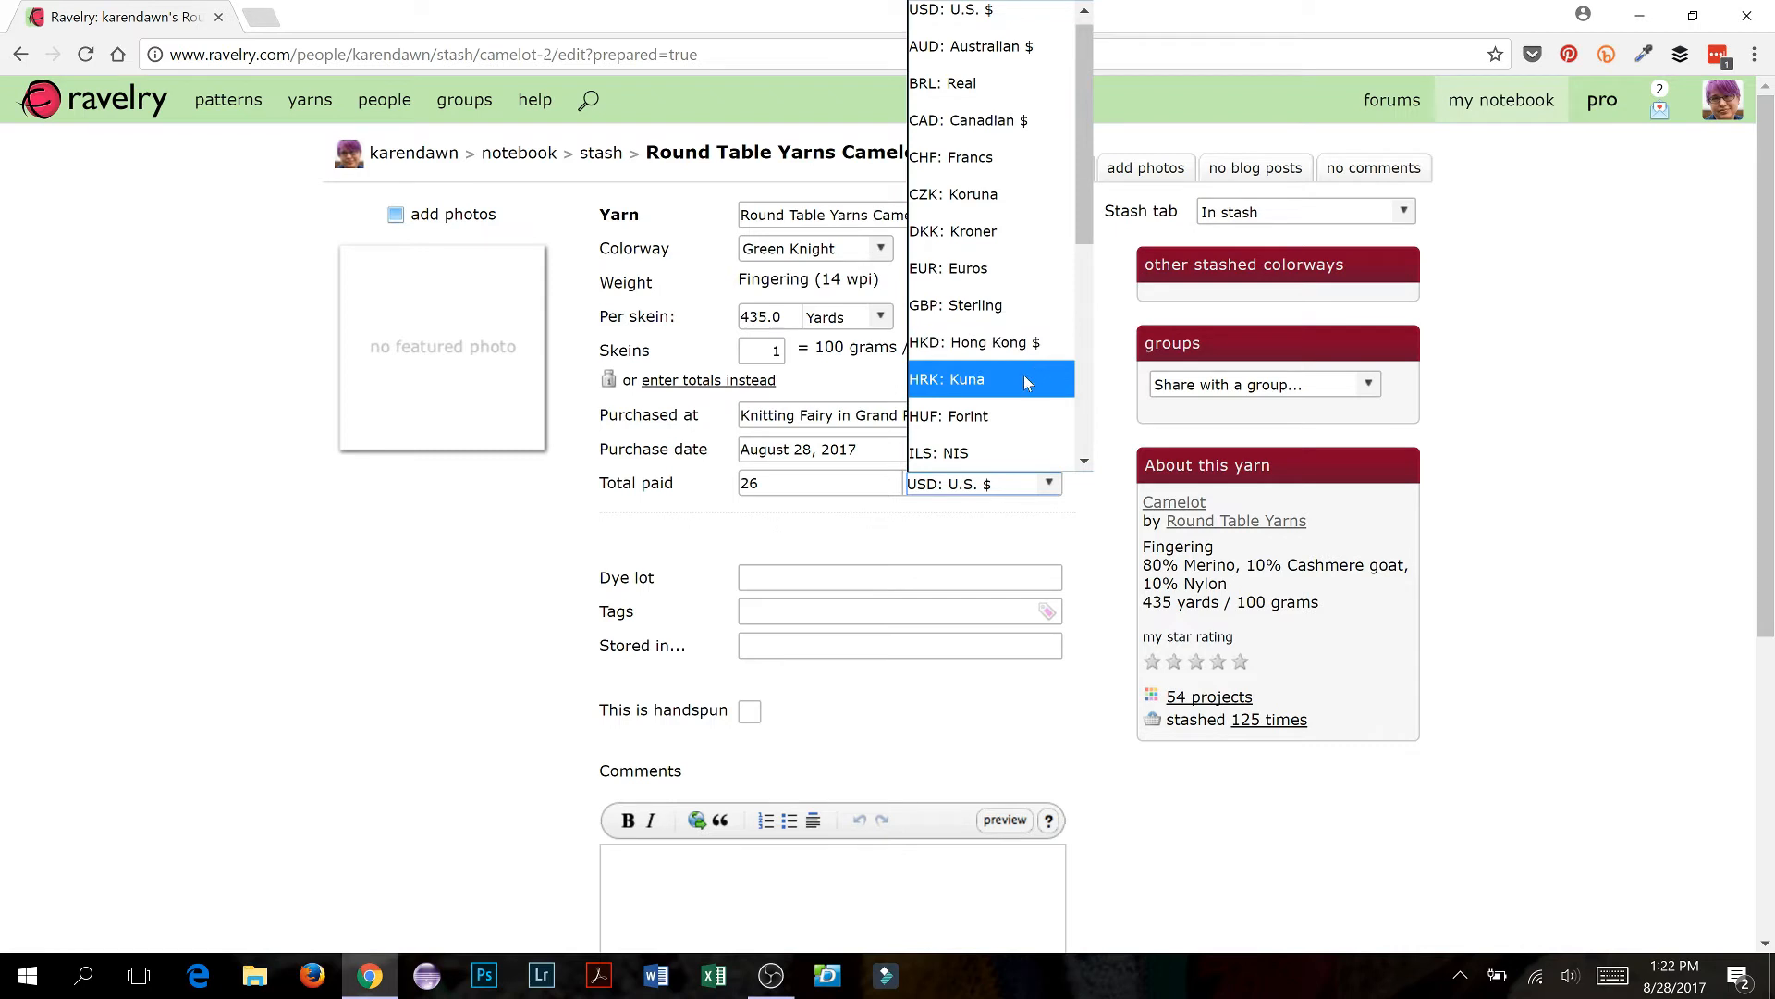
{"action": "left_click", "coordinate": [1051, 492]}
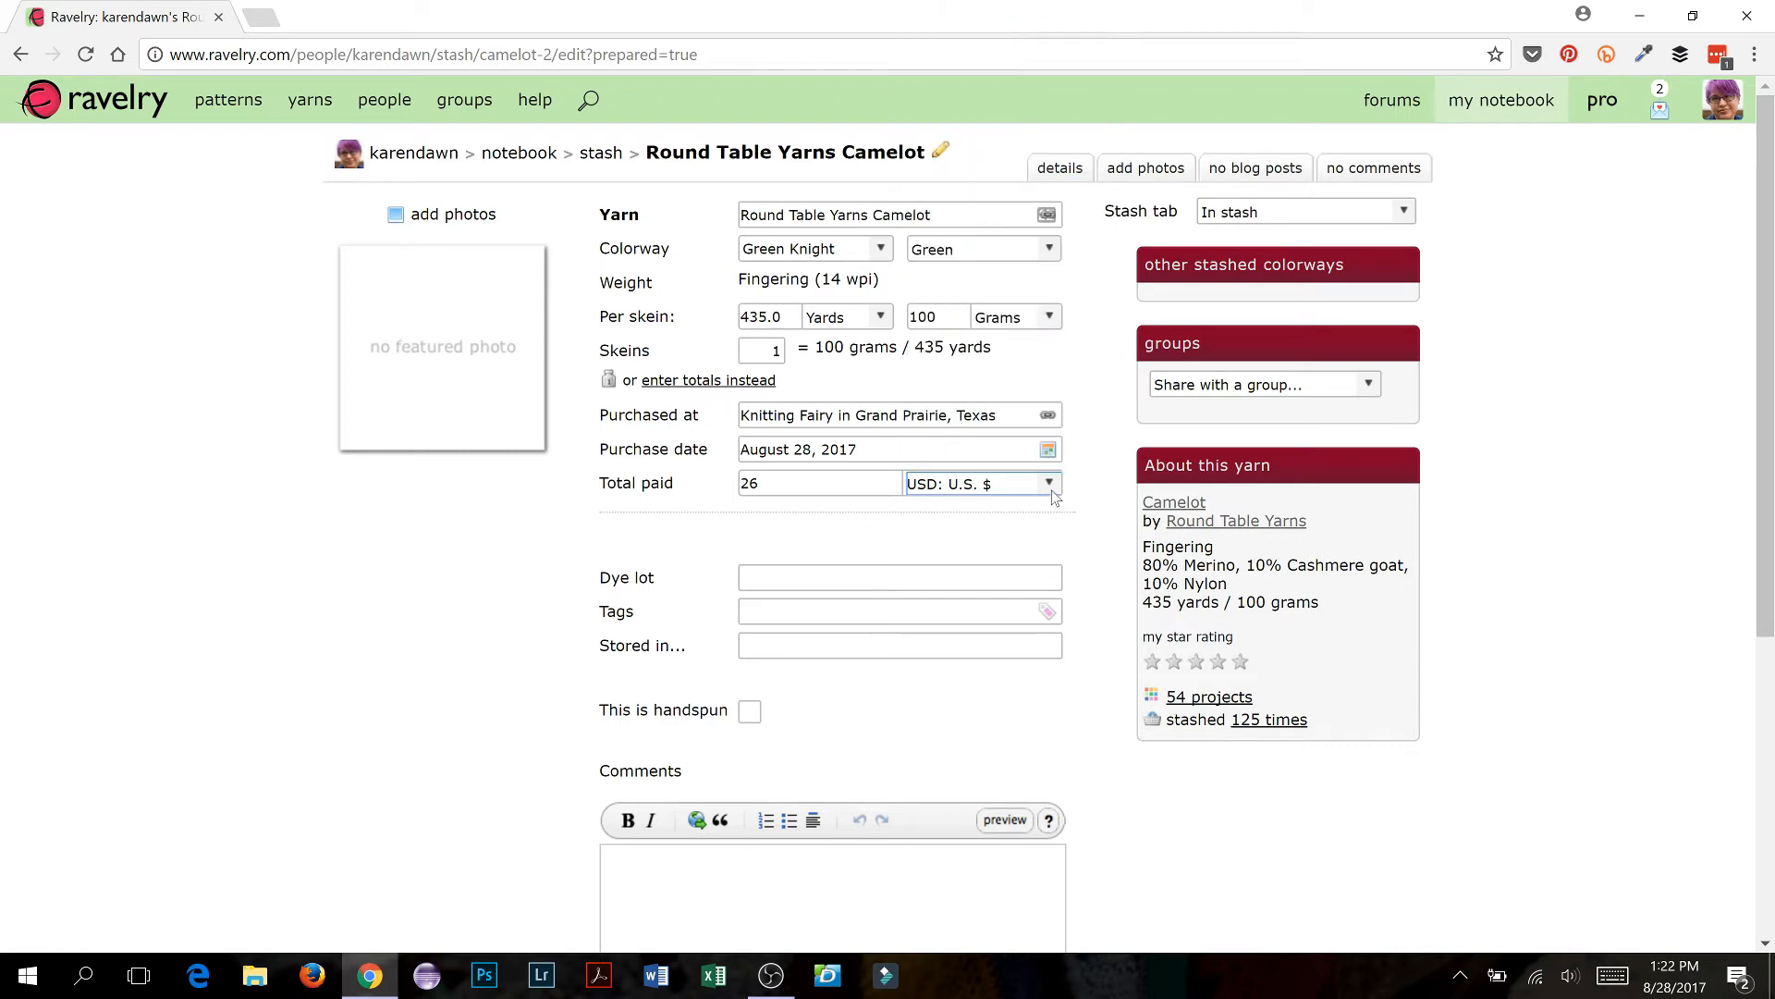
{"action": "left_click", "coordinate": [649, 538]}
Step: Enter 1345 as the yarn's dye lot and move on to the tags entry
{"action": "scroll", "coordinate": [709, 523], "scroll_direction": "down", "scroll_amount": 1}
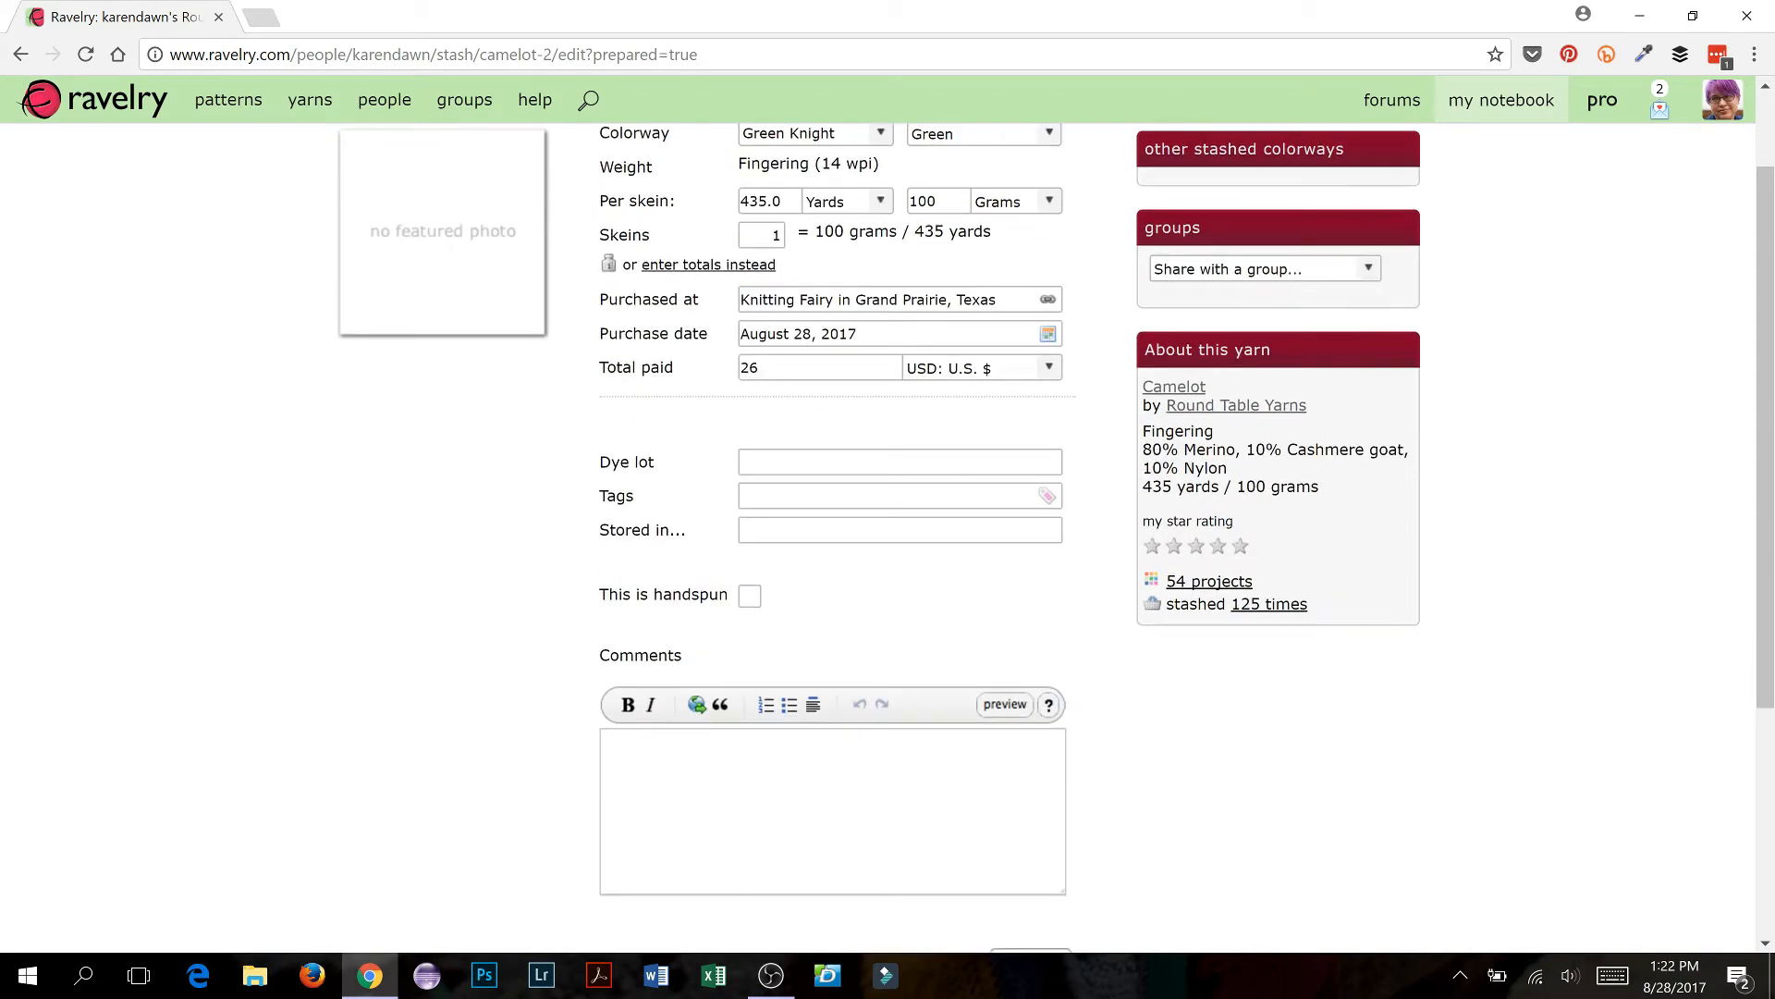
{"action": "scroll", "coordinate": [900, 555], "scroll_direction": "up", "scroll_amount": 1}
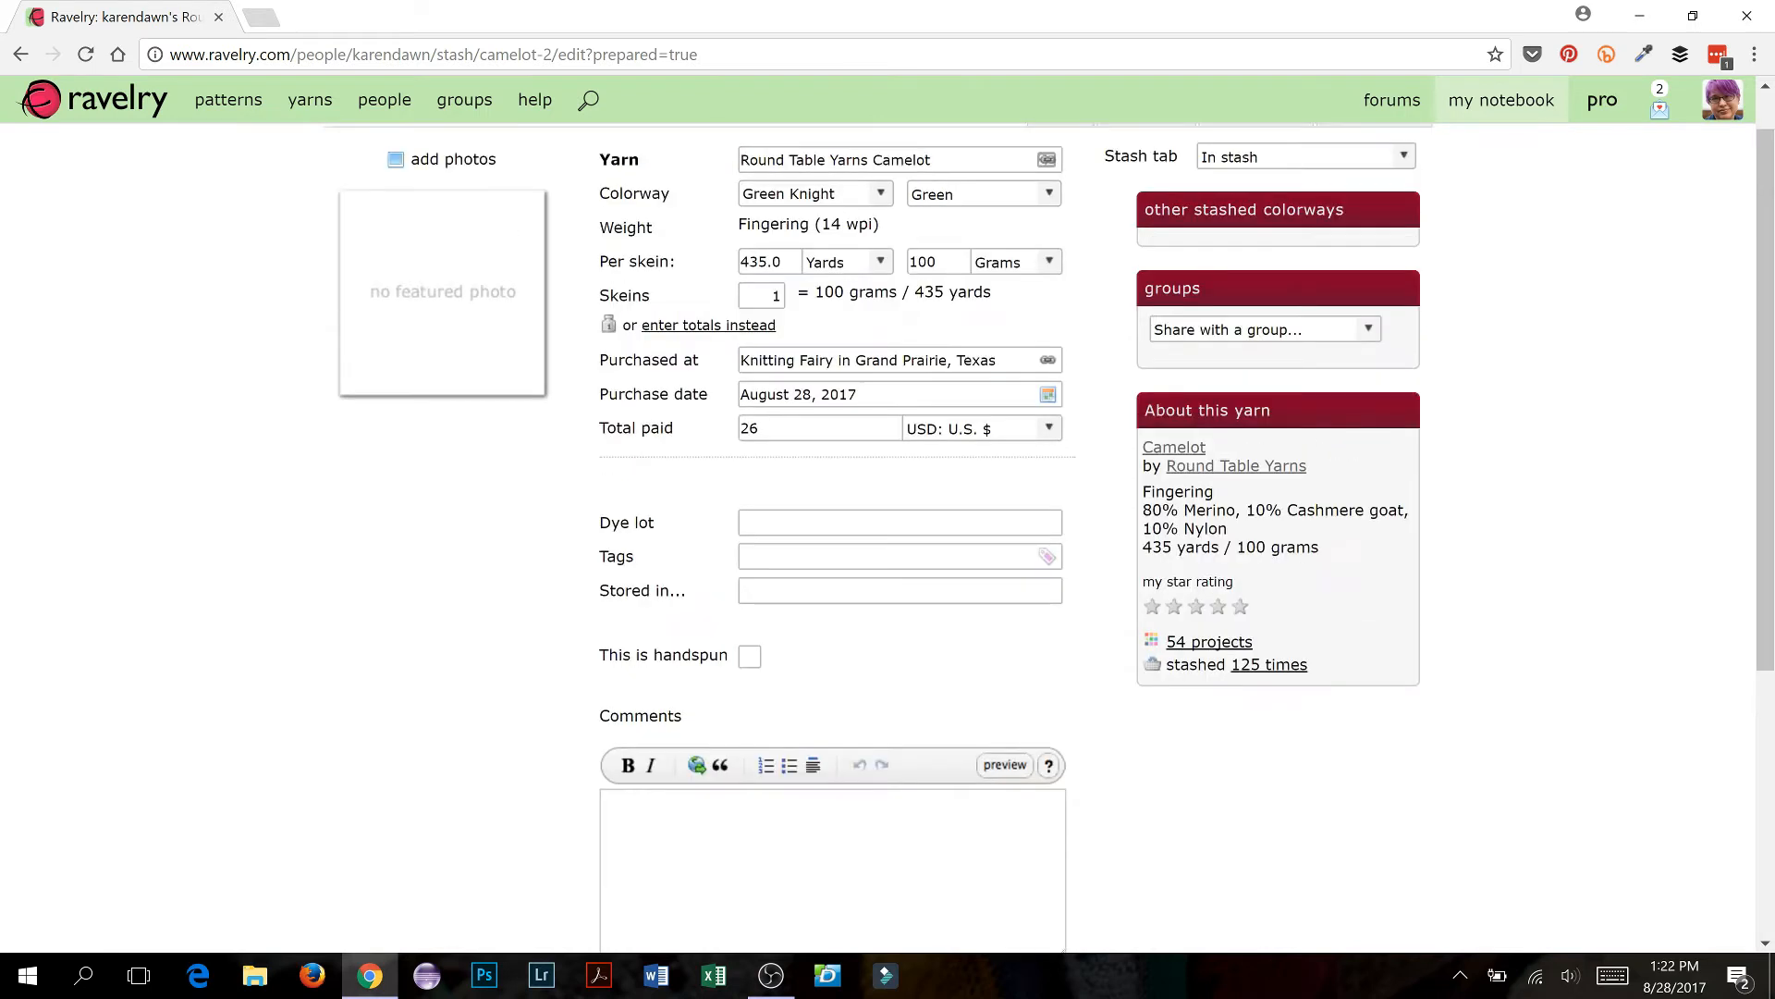
{"action": "left_click", "coordinate": [842, 579]}
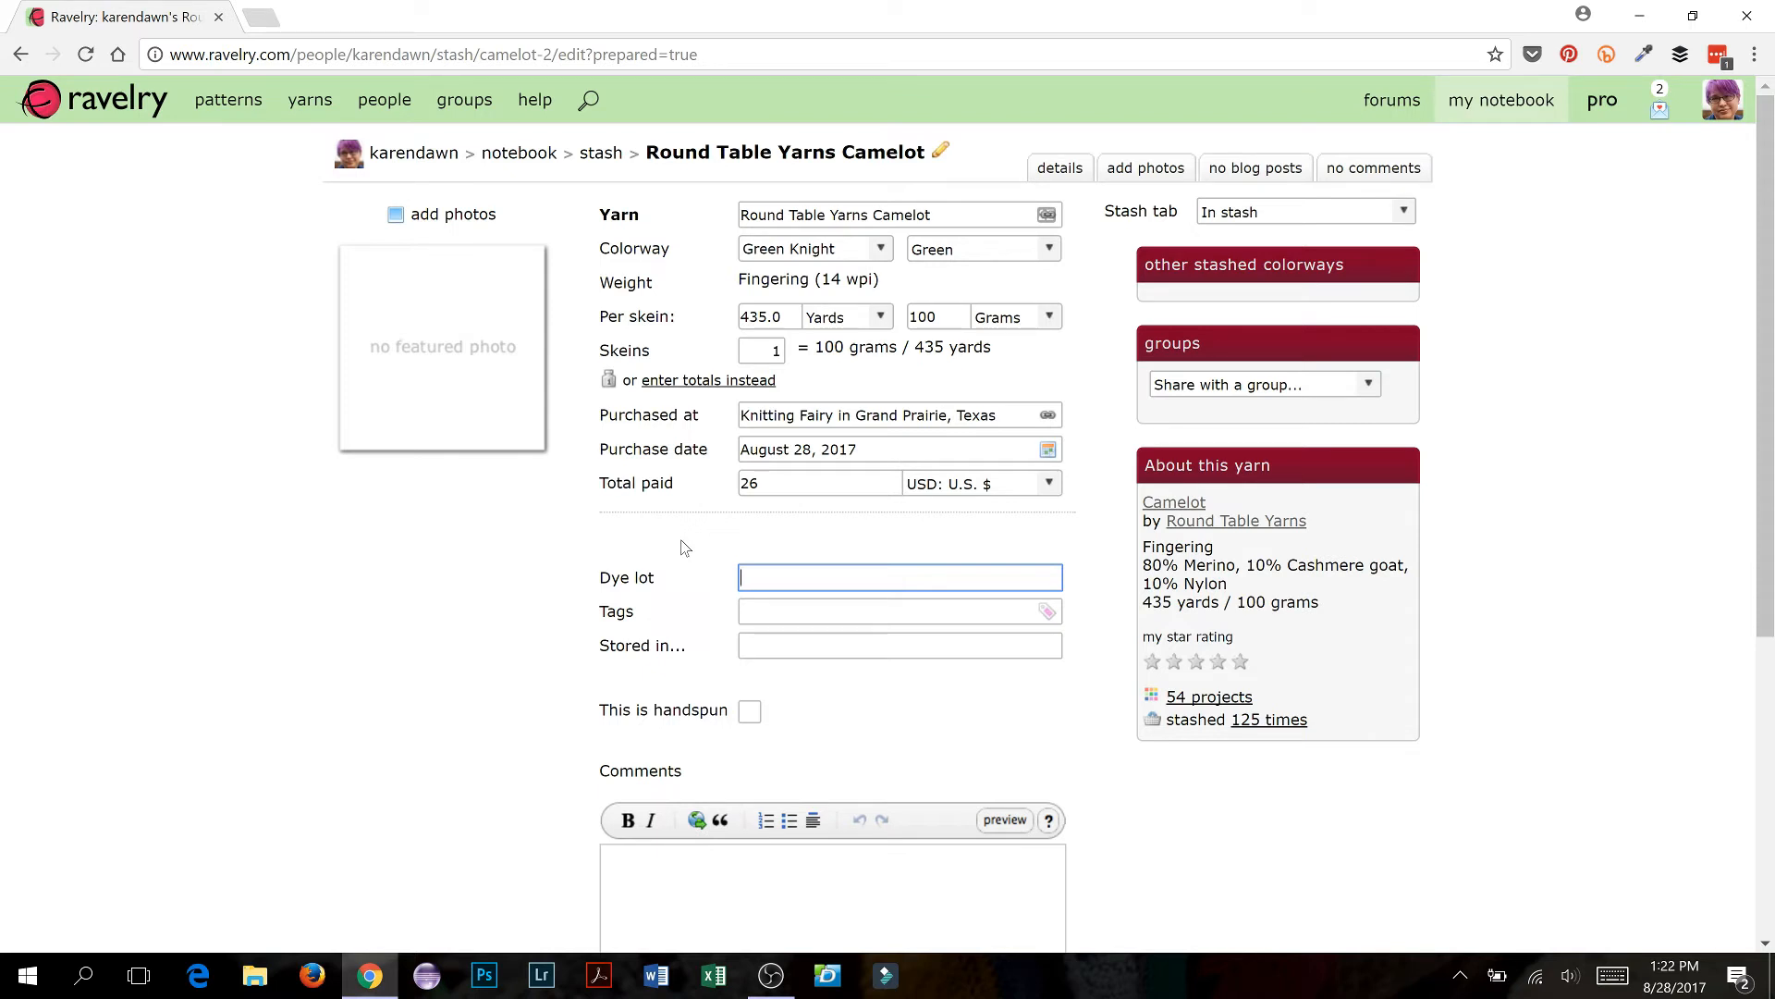
{"action": "type", "text": "1345"}
{"action": "scroll", "coordinate": [678, 622], "scroll_direction": "down", "scroll_amount": 1}
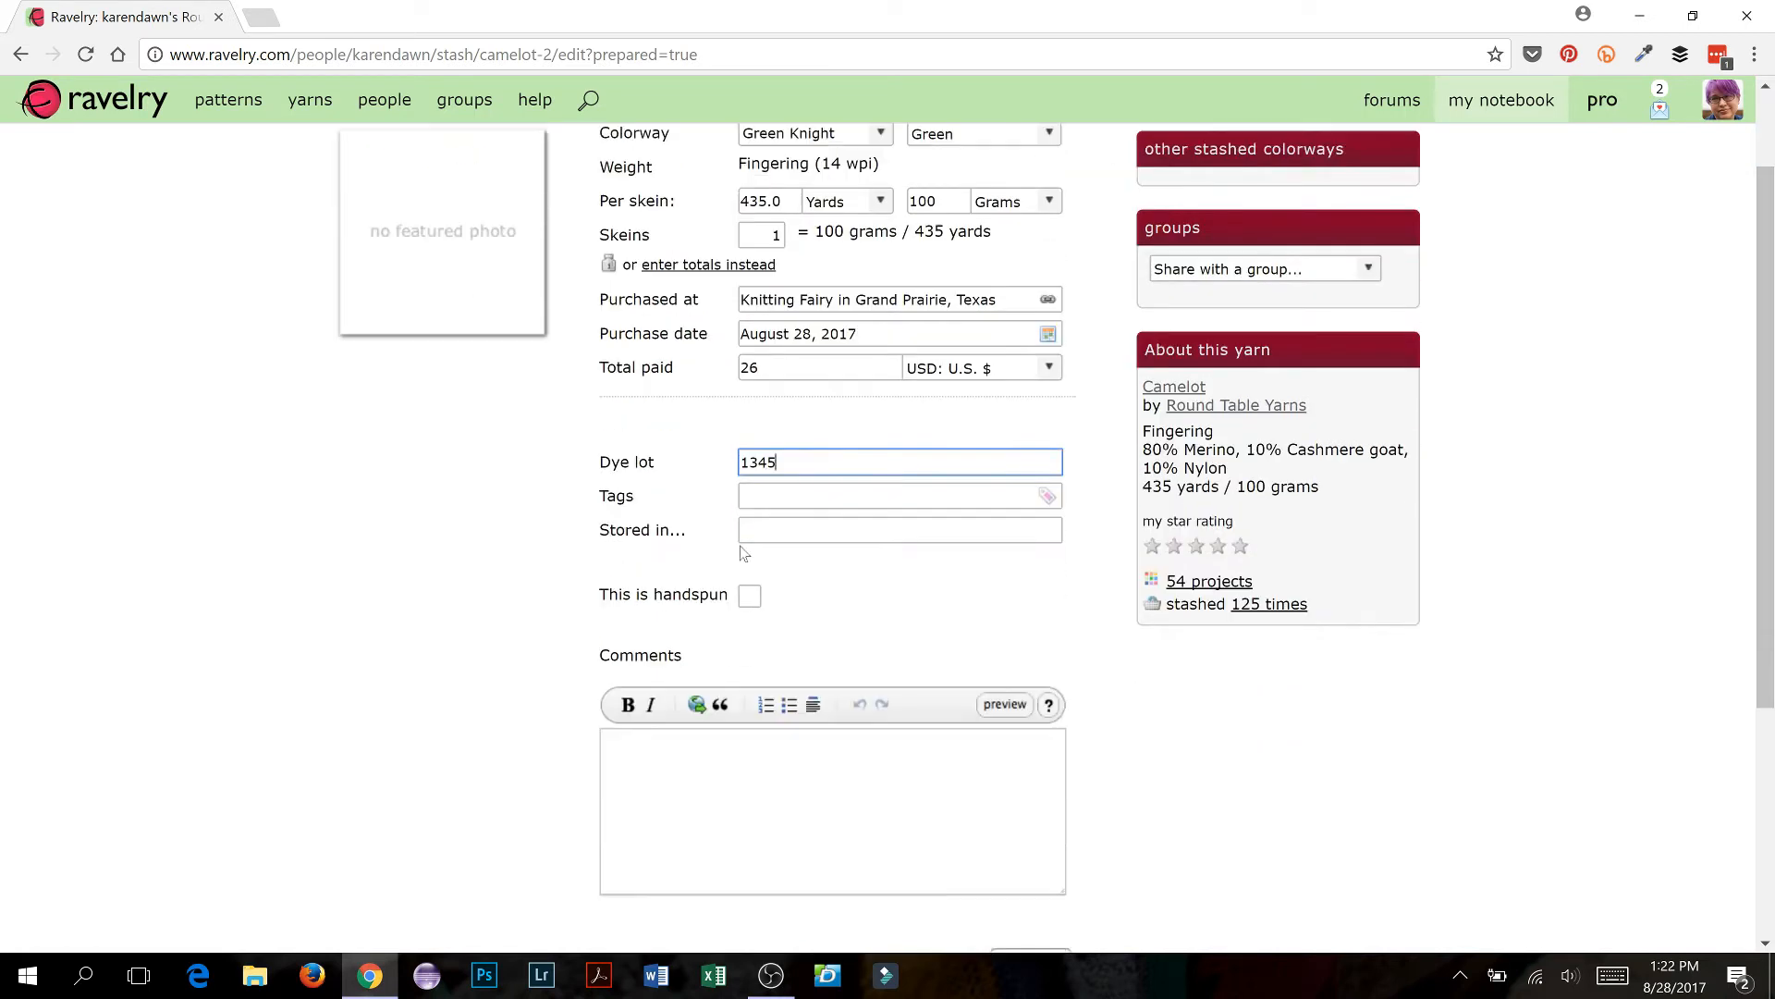
{"action": "key", "text": "Tab"}
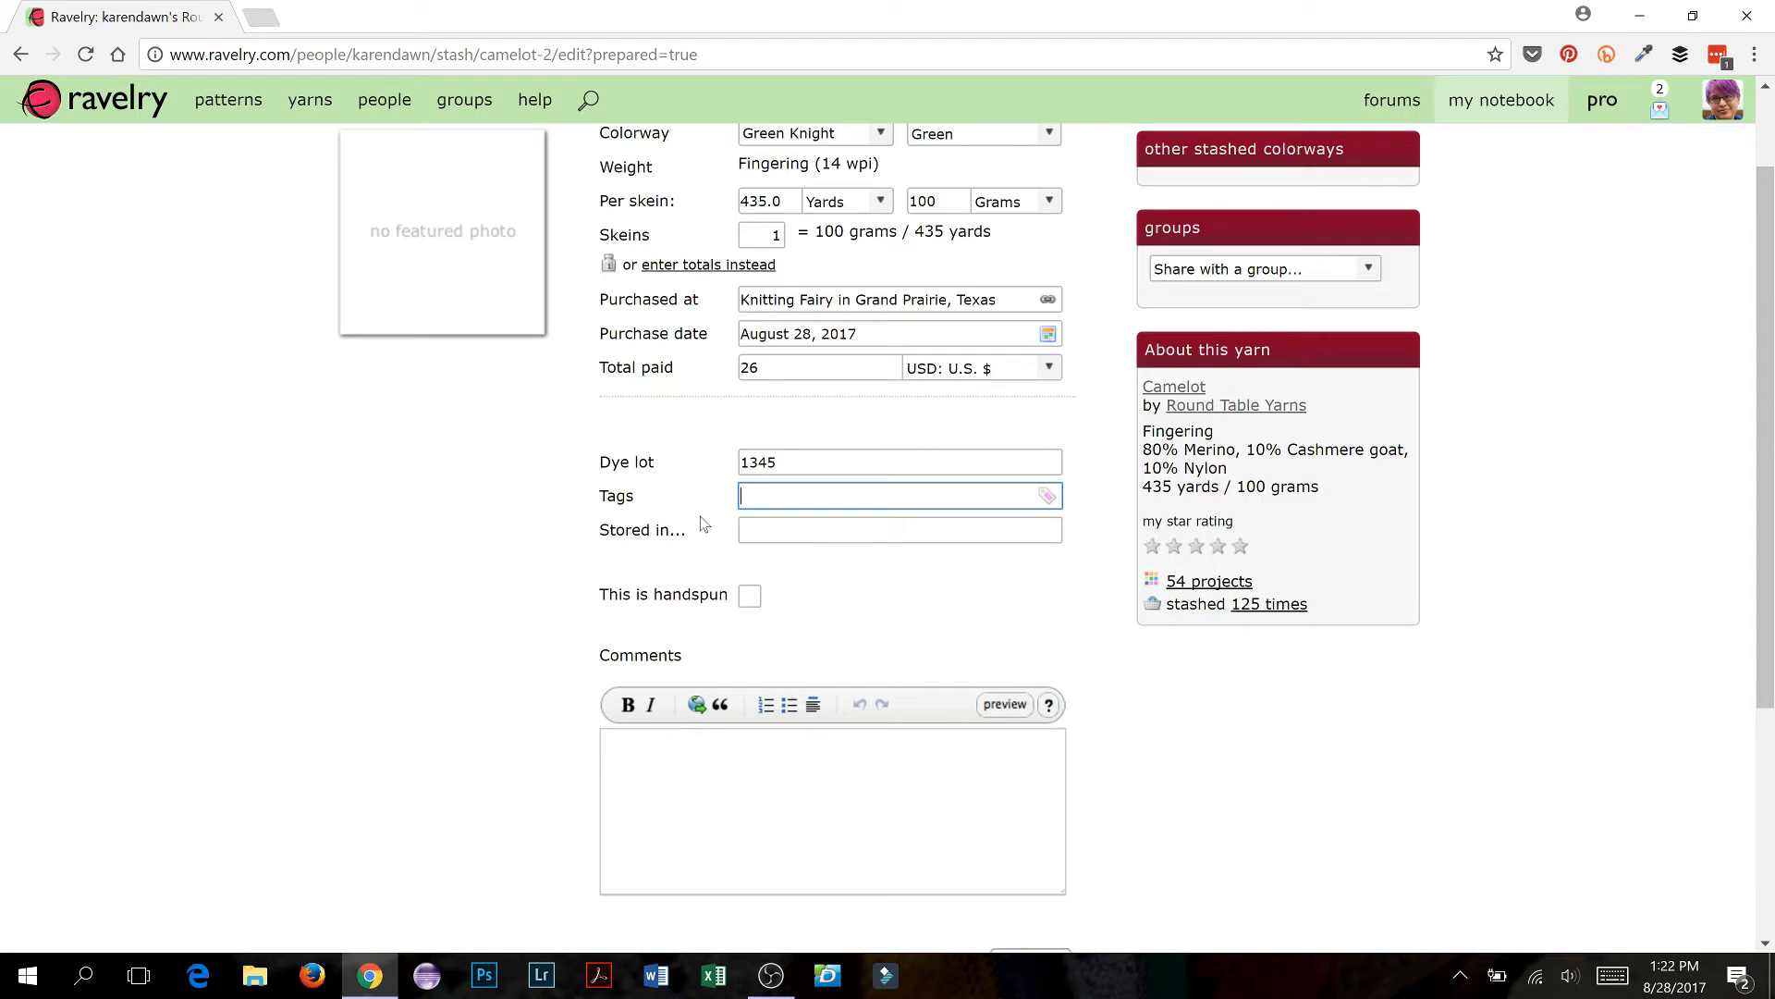
Step: Tag the yarn with cashmere and merinocashmerenylon and set its storage location to Box 2
{"action": "scroll", "coordinate": [704, 524], "scroll_direction": "up", "scroll_amount": 1}
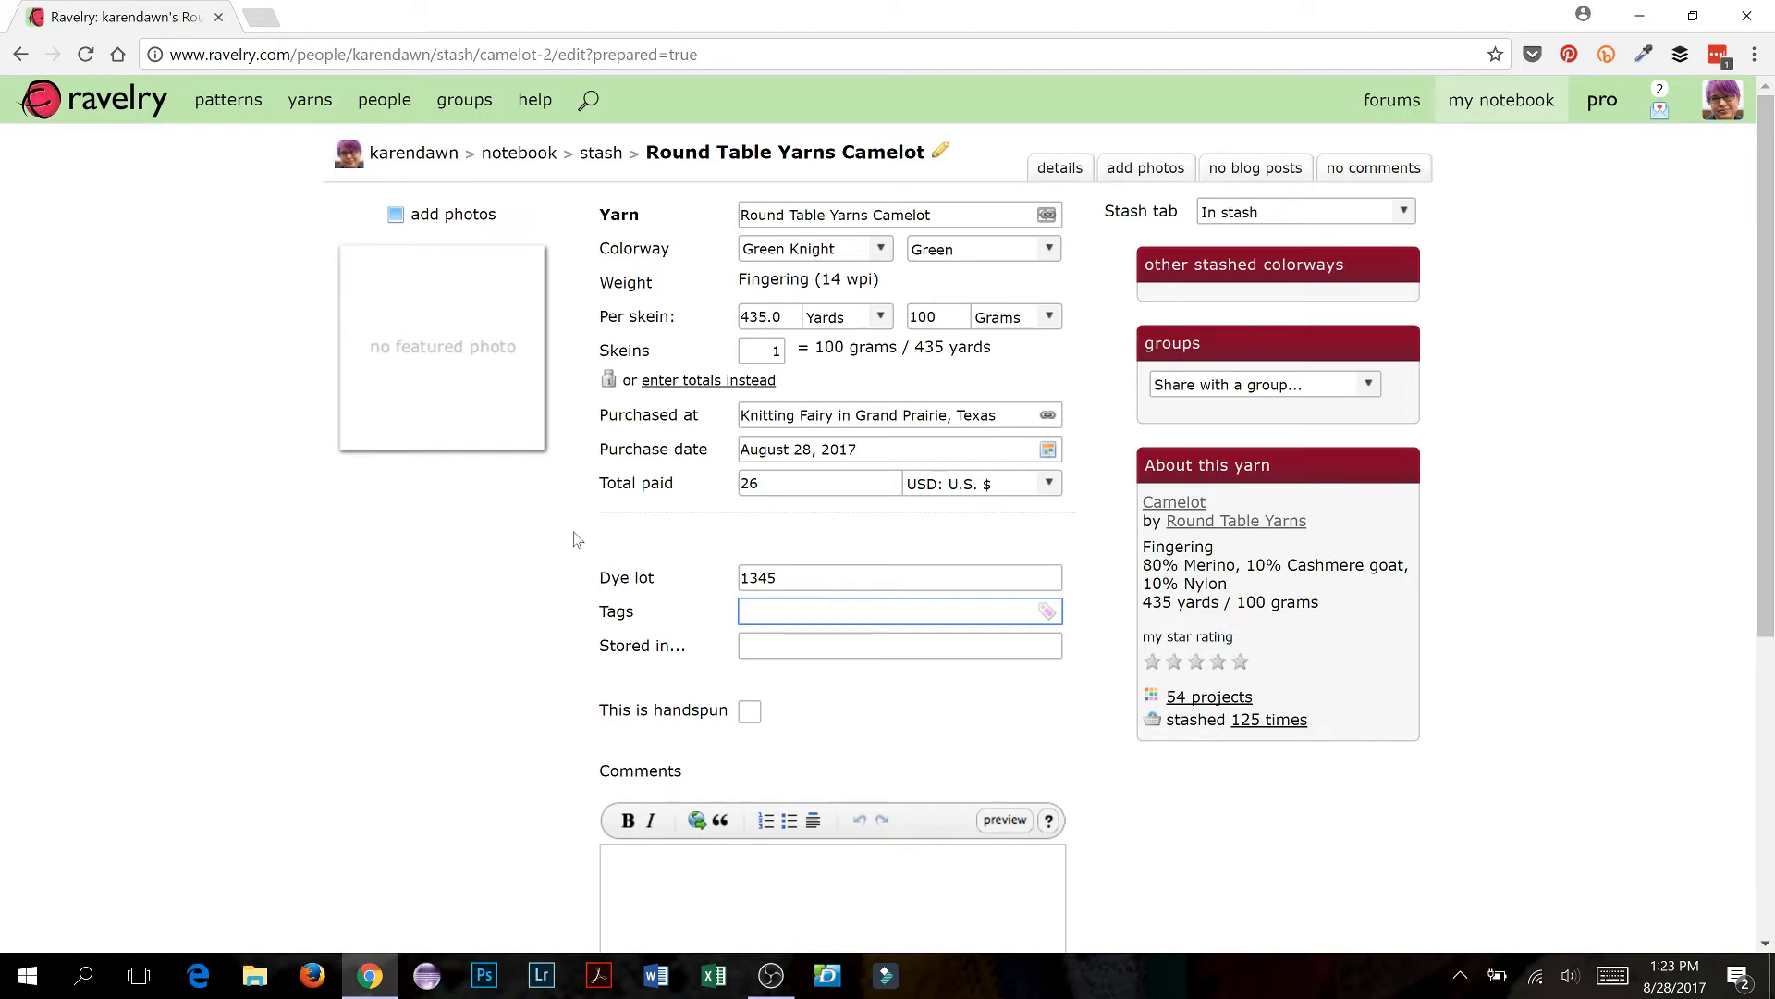
{"action": "type", "text": "cashmere"}
{"action": "type", "text": "merinocashmere"}
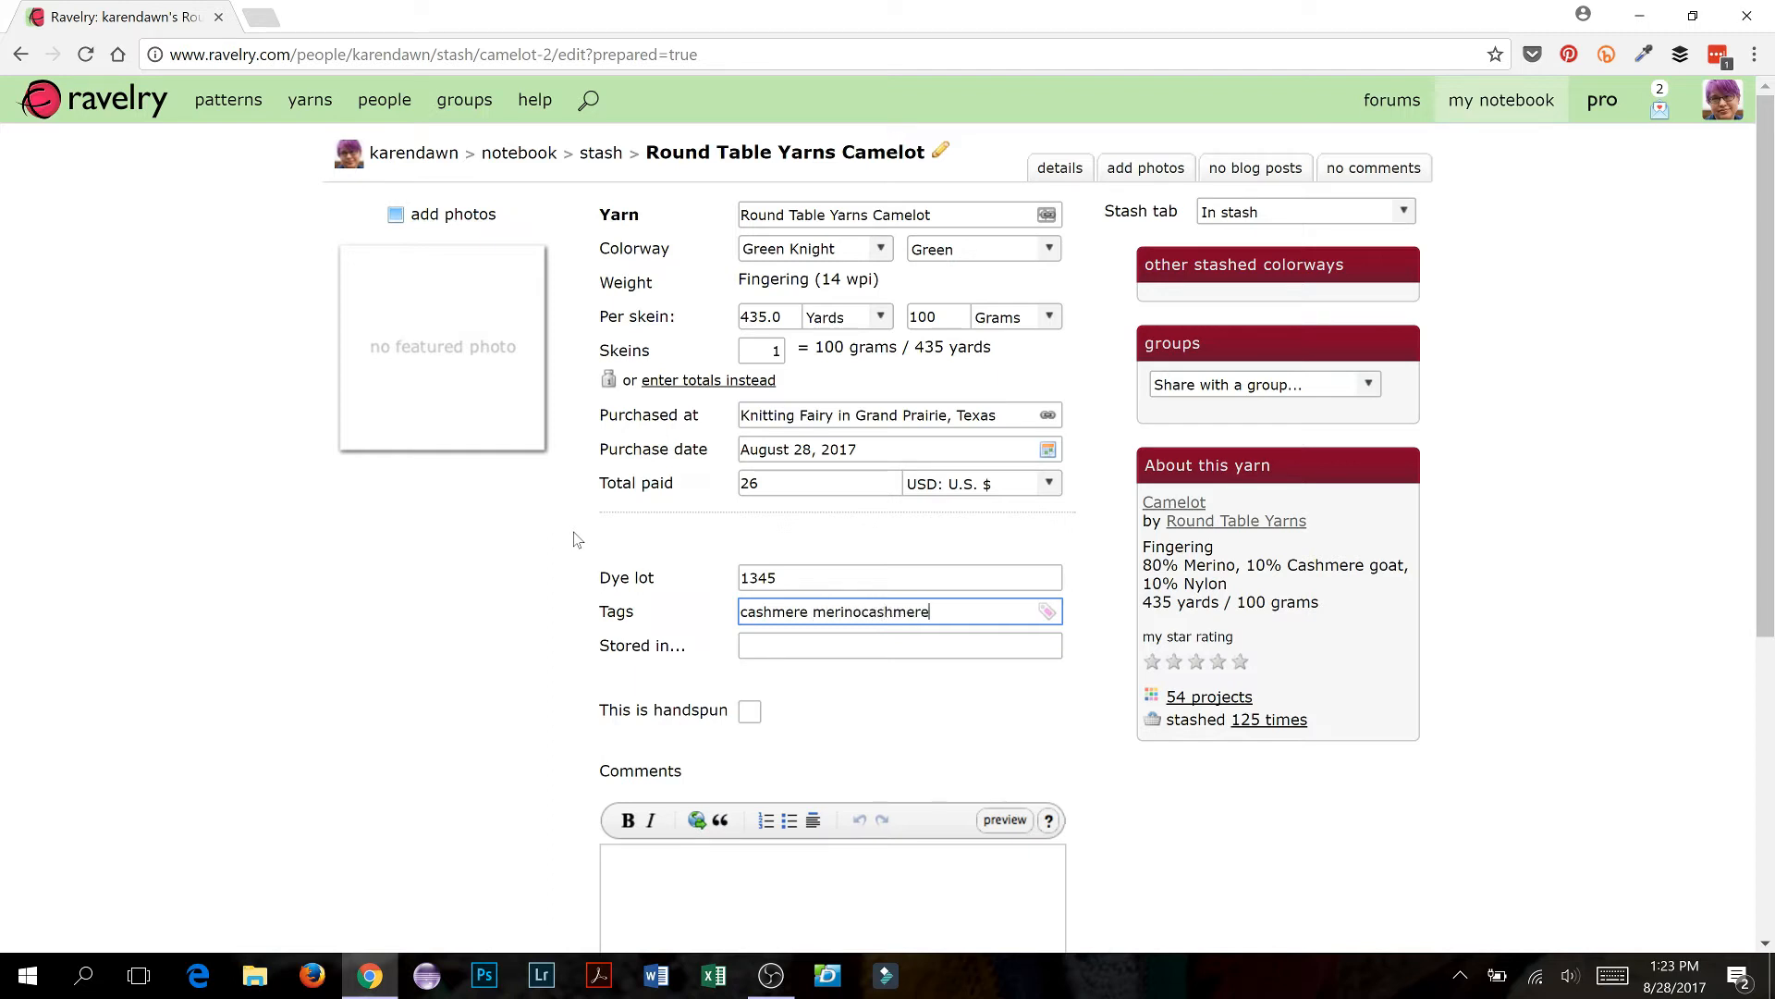
{"action": "type", "text": "nylon"}
{"action": "key", "text": "Tab"}
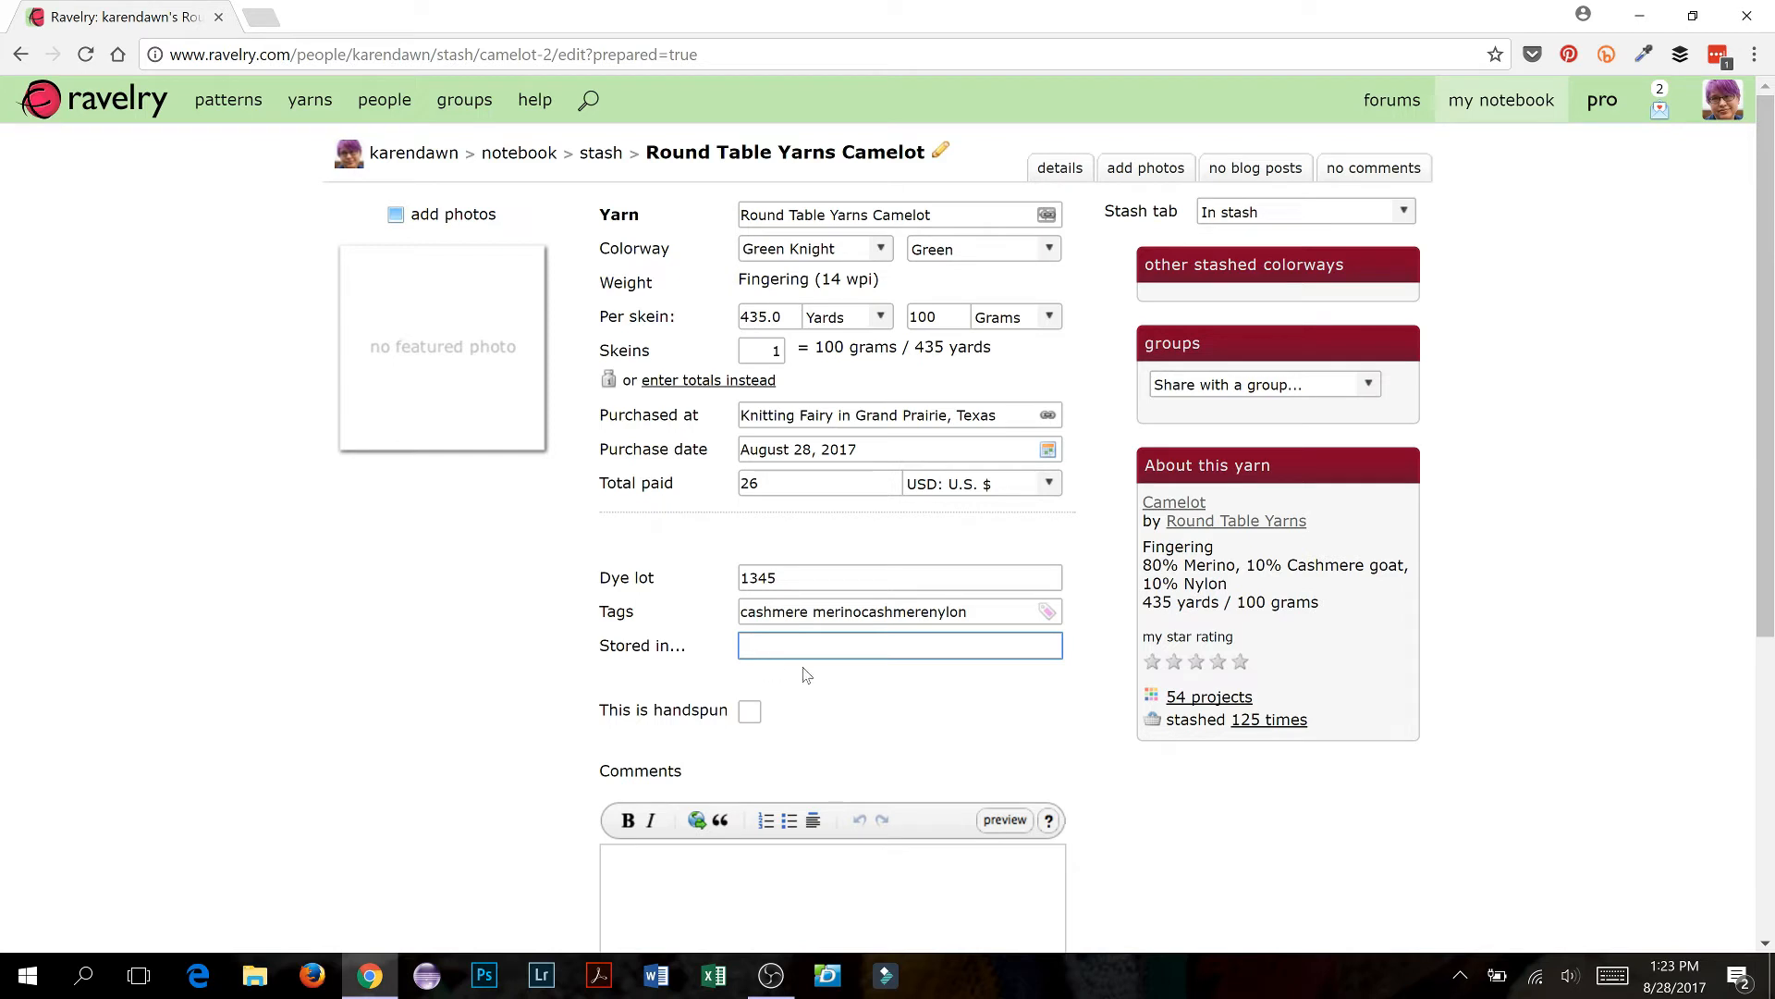
{"action": "type", "text": "Box 2"}
{"action": "scroll", "coordinate": [913, 685], "scroll_direction": "down", "scroll_amount": 1}
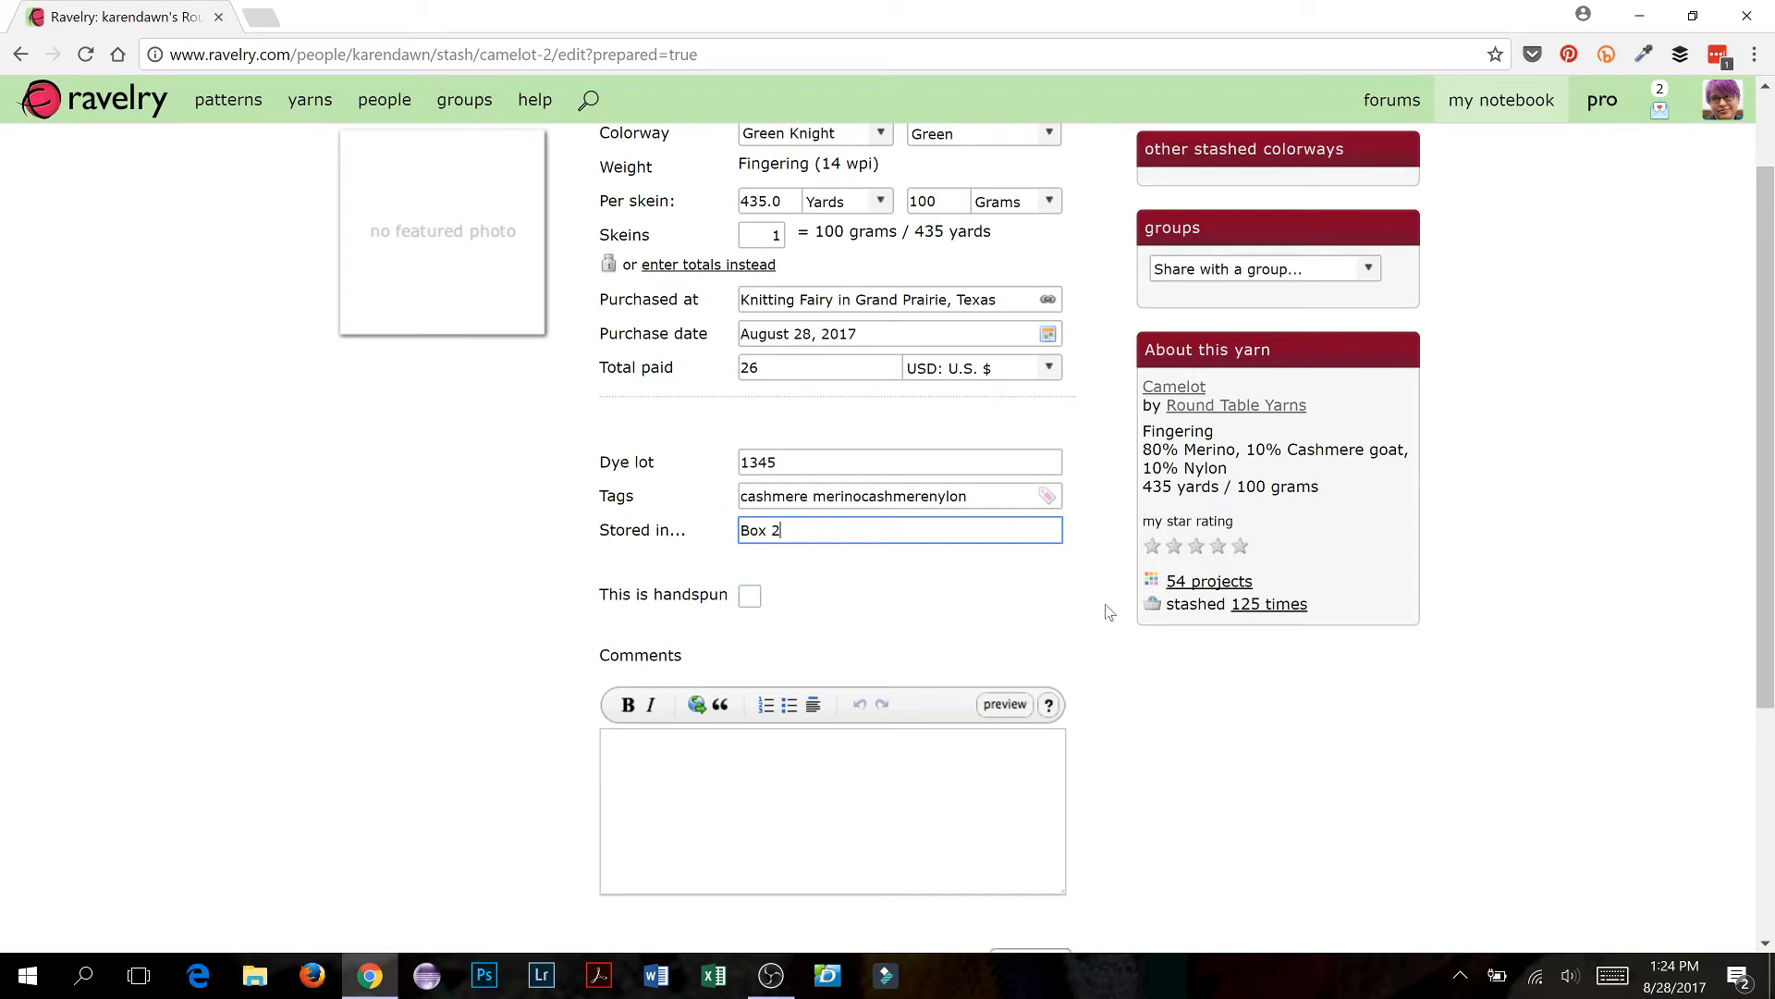
{"action": "scroll", "coordinate": [1106, 614], "scroll_direction": "up", "scroll_amount": 1}
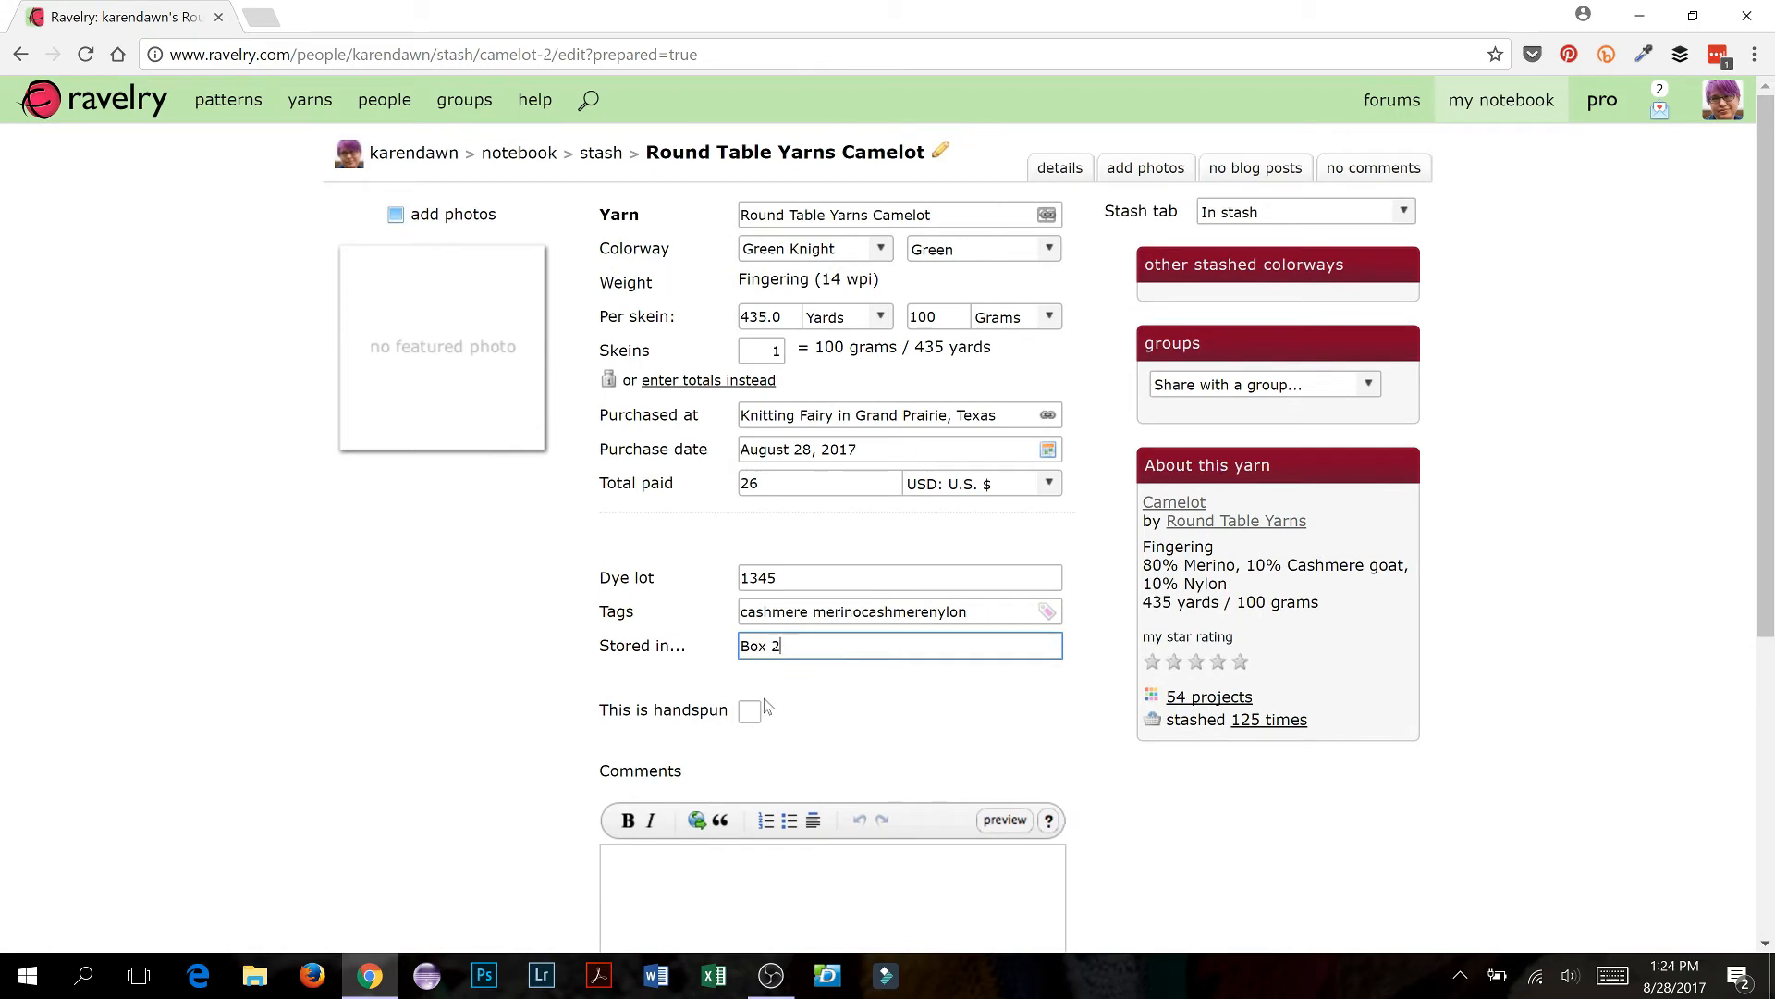
{"action": "scroll", "coordinate": [1110, 713], "scroll_direction": "down", "scroll_amount": 2}
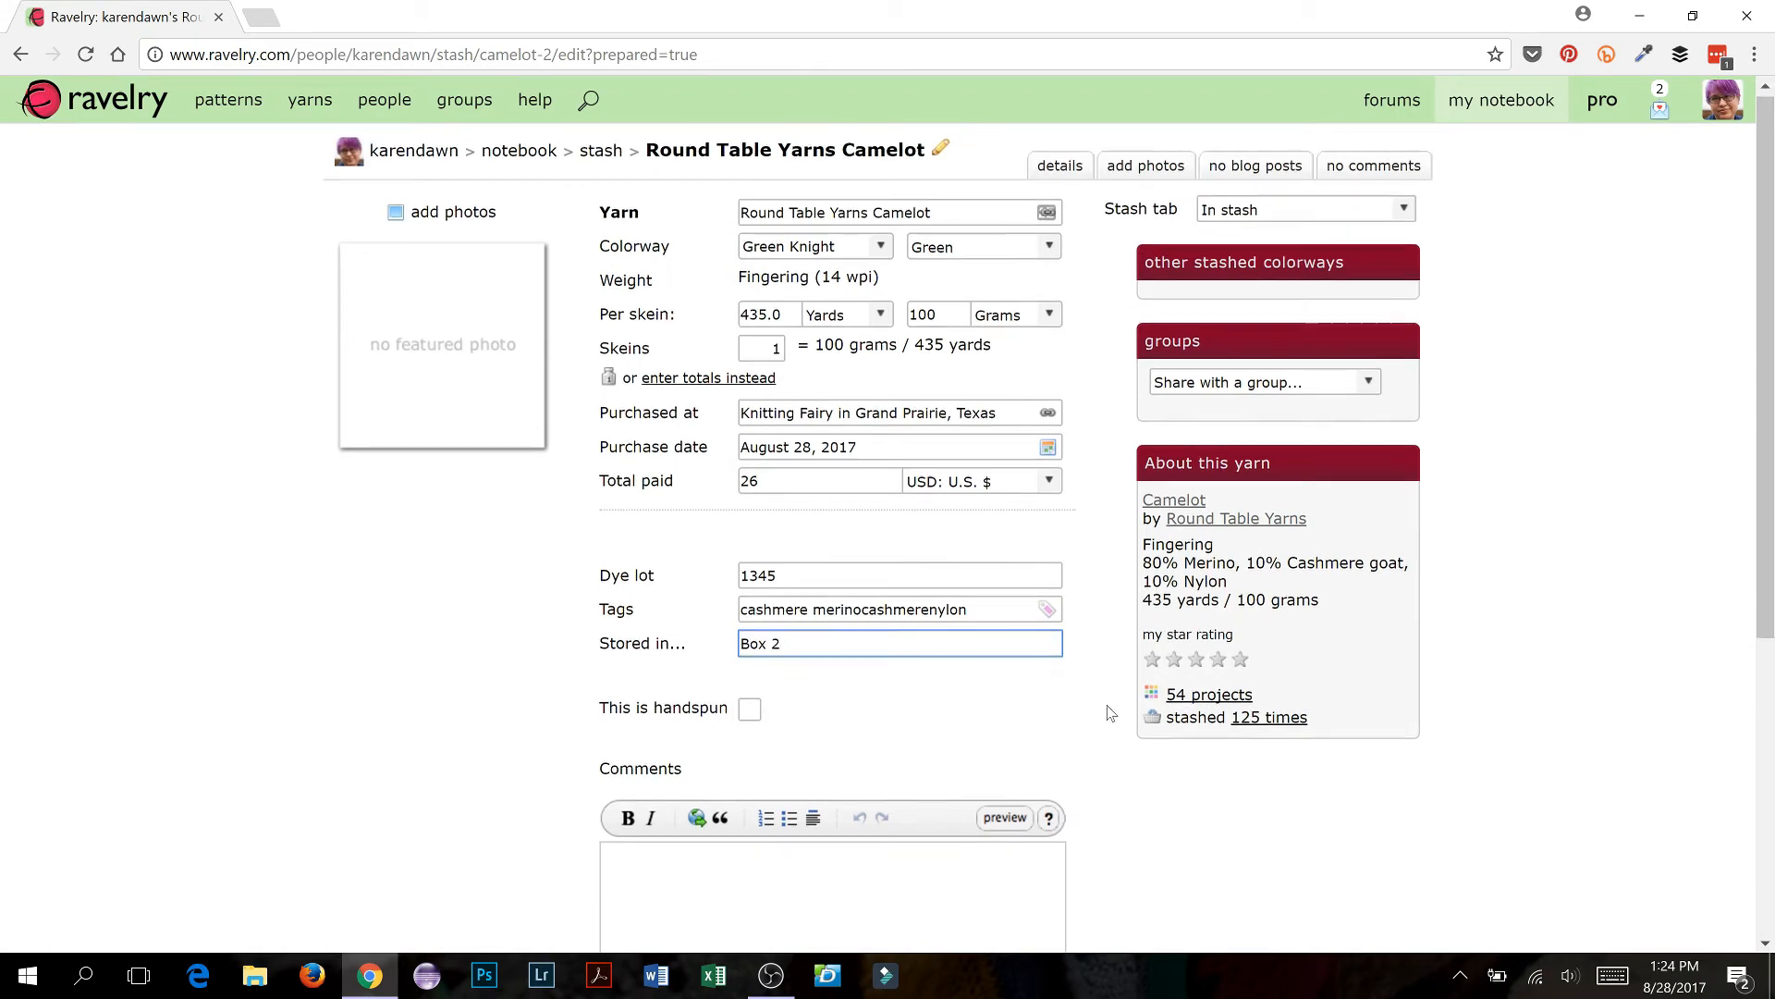
Step: Examine the stash status choices and the groups the yarn can be shared with, keeping it In stash
{"action": "left_click", "coordinate": [795, 675]}
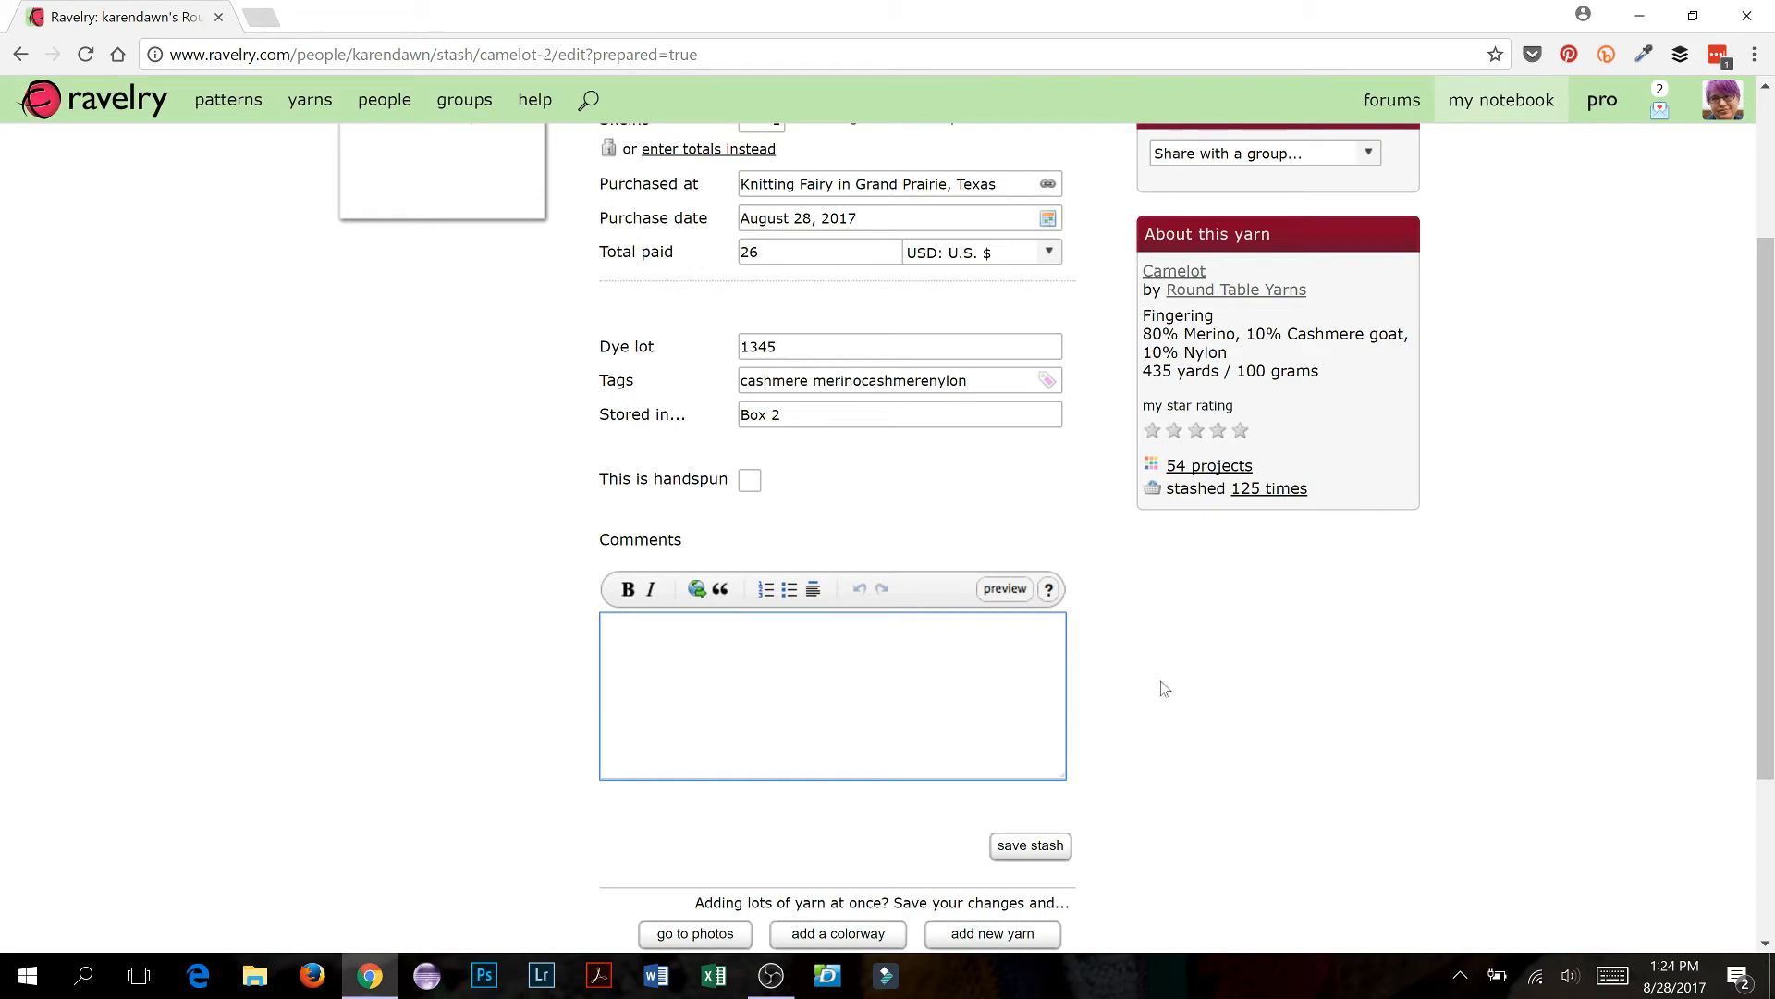
{"action": "scroll", "coordinate": [1162, 692], "scroll_direction": "up", "scroll_amount": 3}
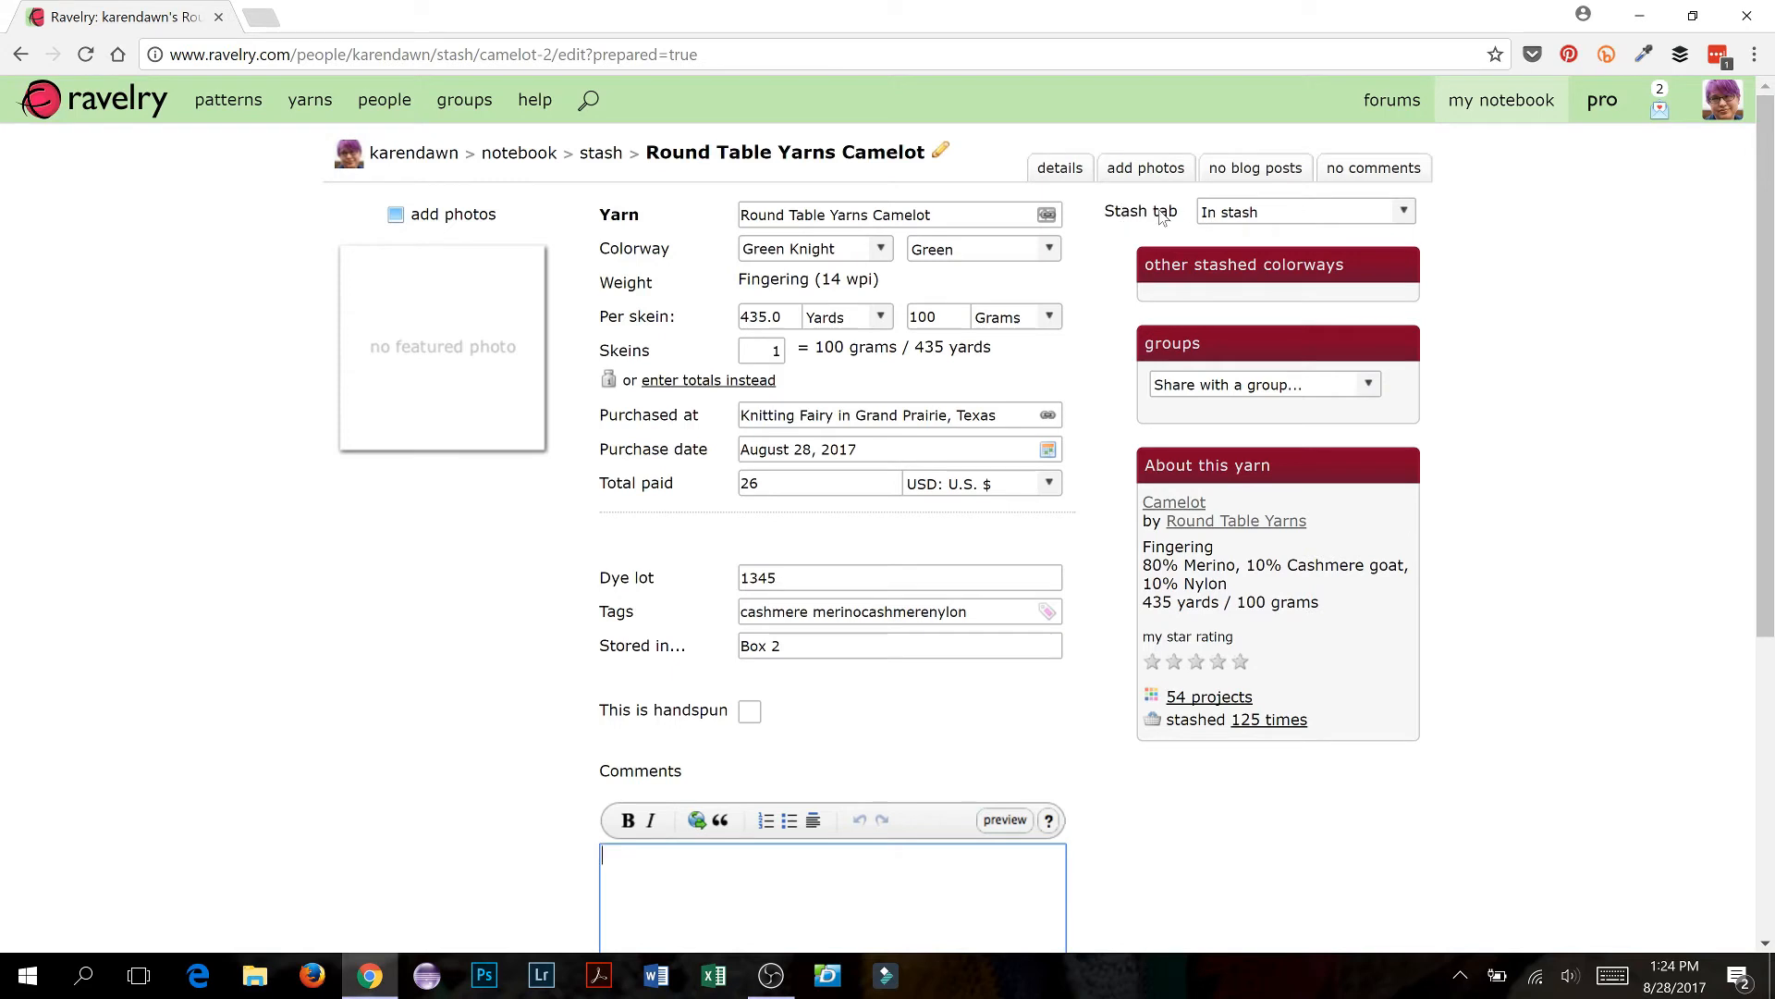
{"action": "left_click", "coordinate": [1279, 213]}
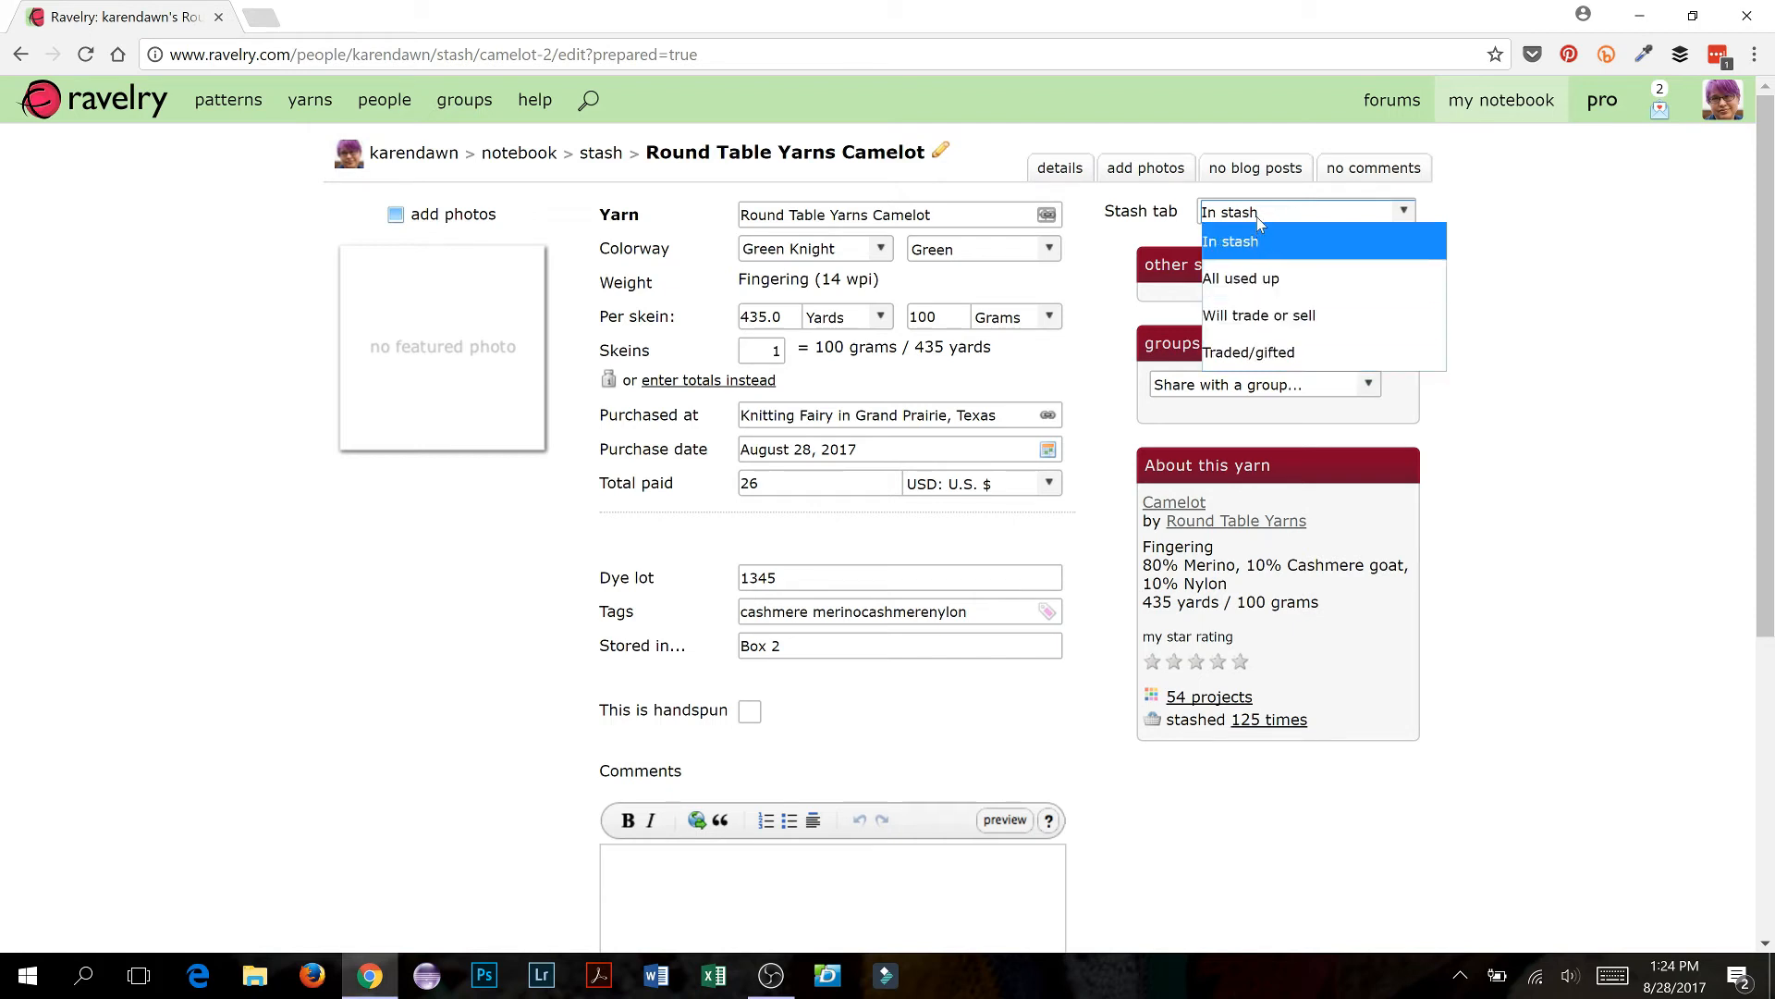
{"action": "left_click", "coordinate": [1229, 222]}
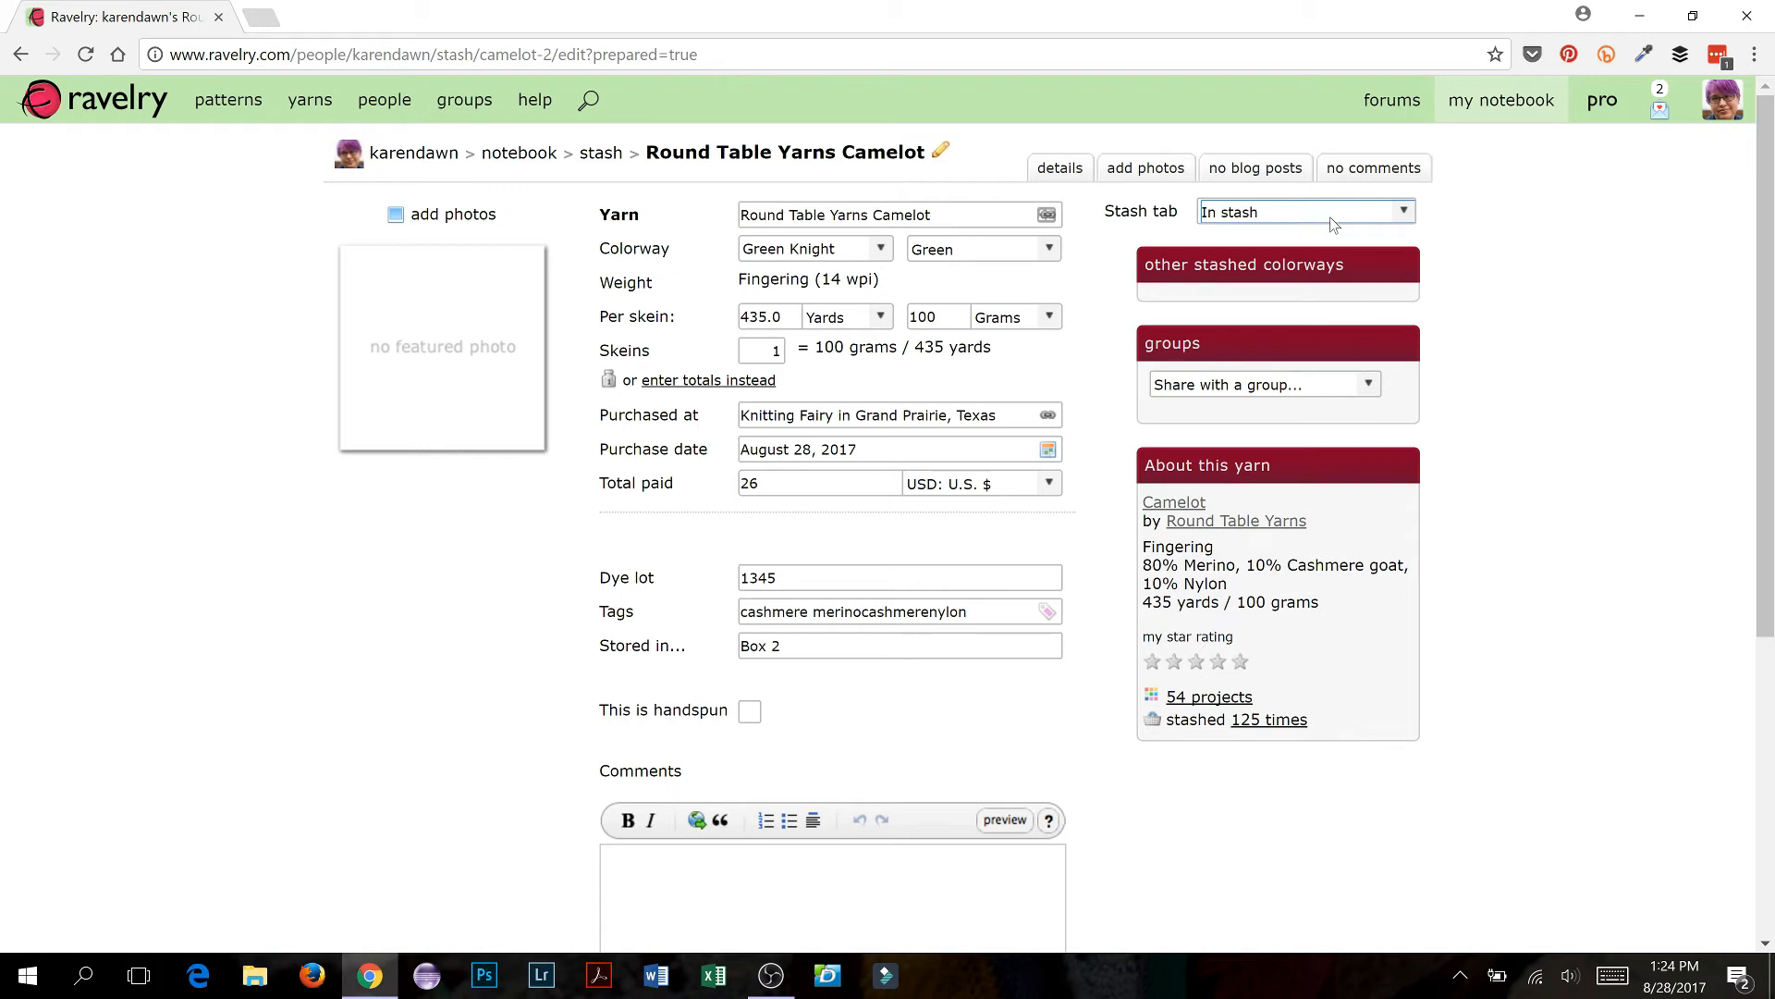
{"action": "left_click", "coordinate": [1244, 393]}
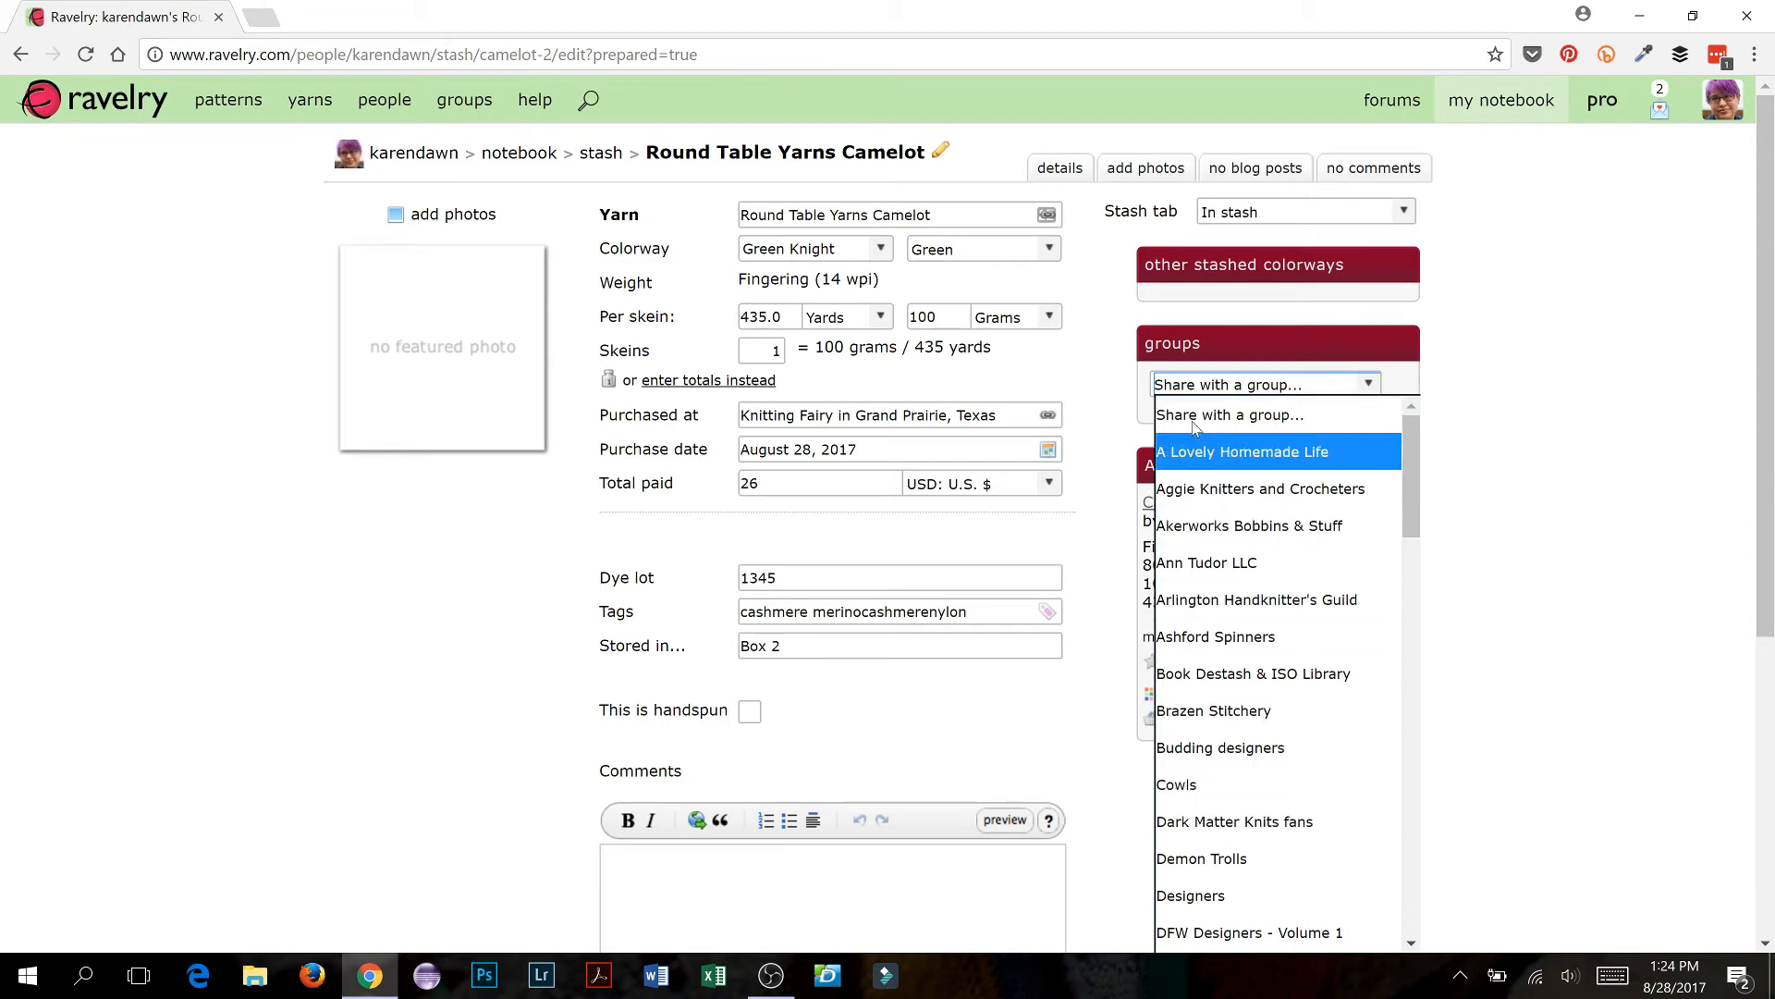
{"action": "left_click", "coordinate": [1228, 384]}
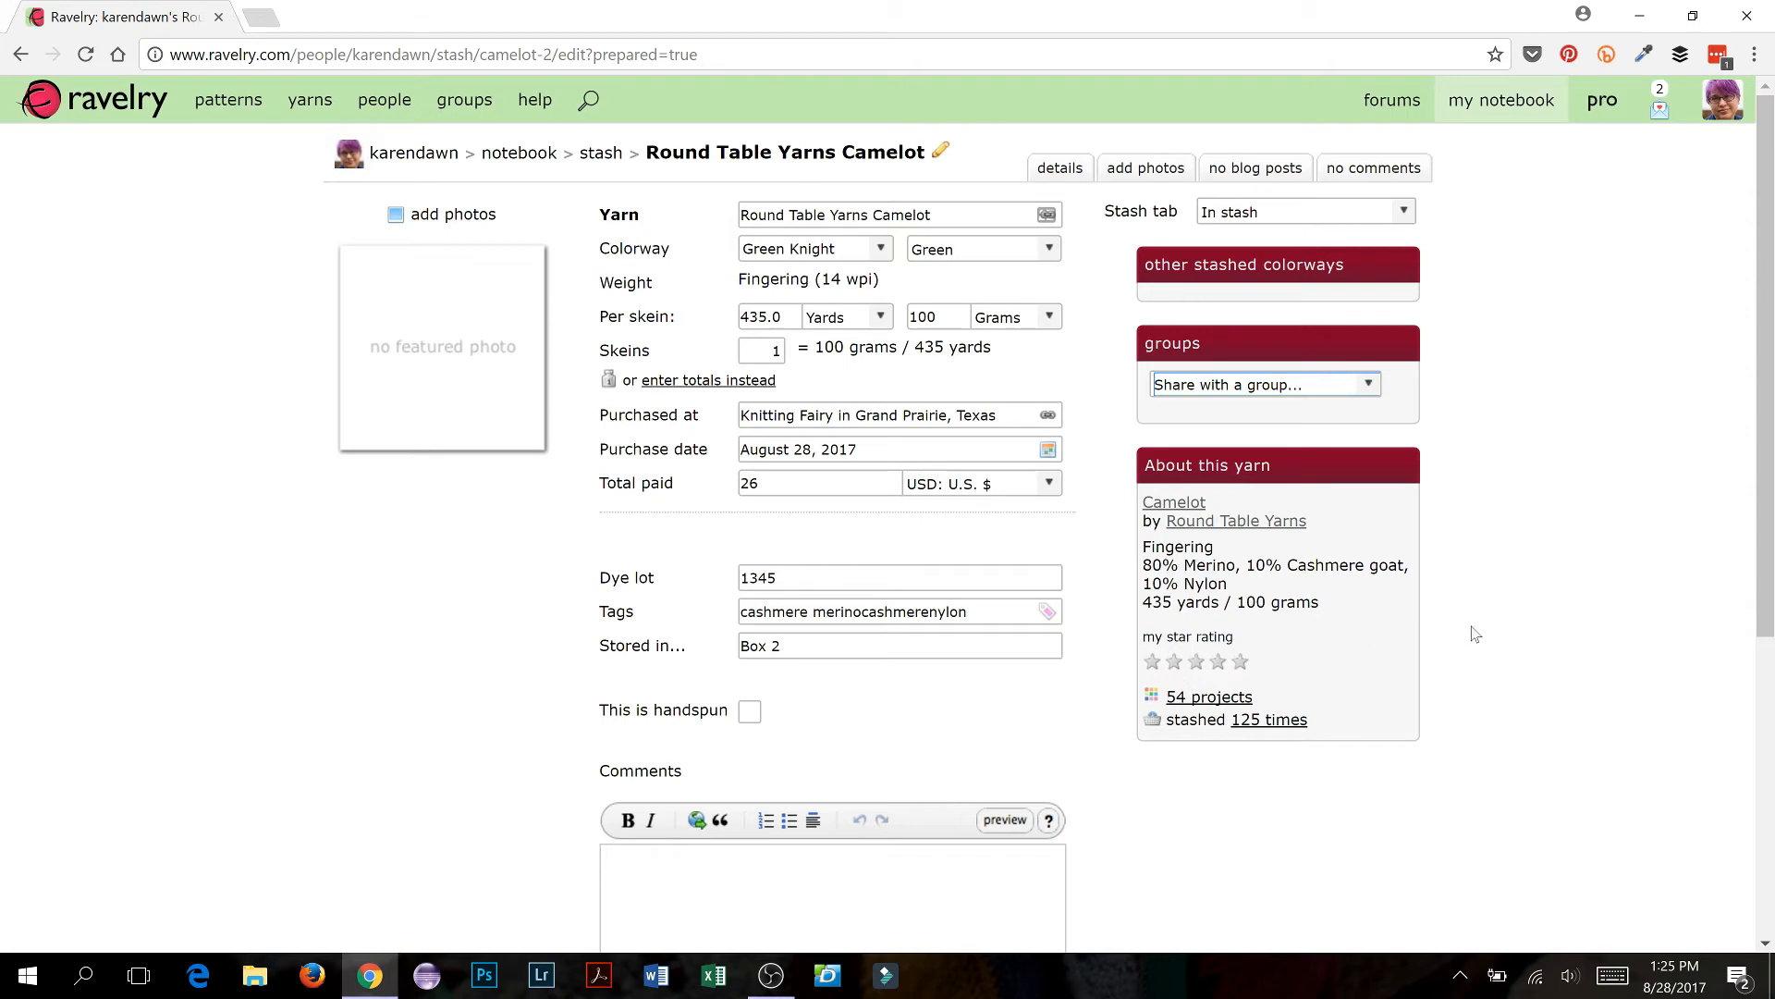
Step: Save the stash entry and proceed to its photos
{"action": "scroll", "coordinate": [1620, 629], "scroll_direction": "down", "scroll_amount": 5}
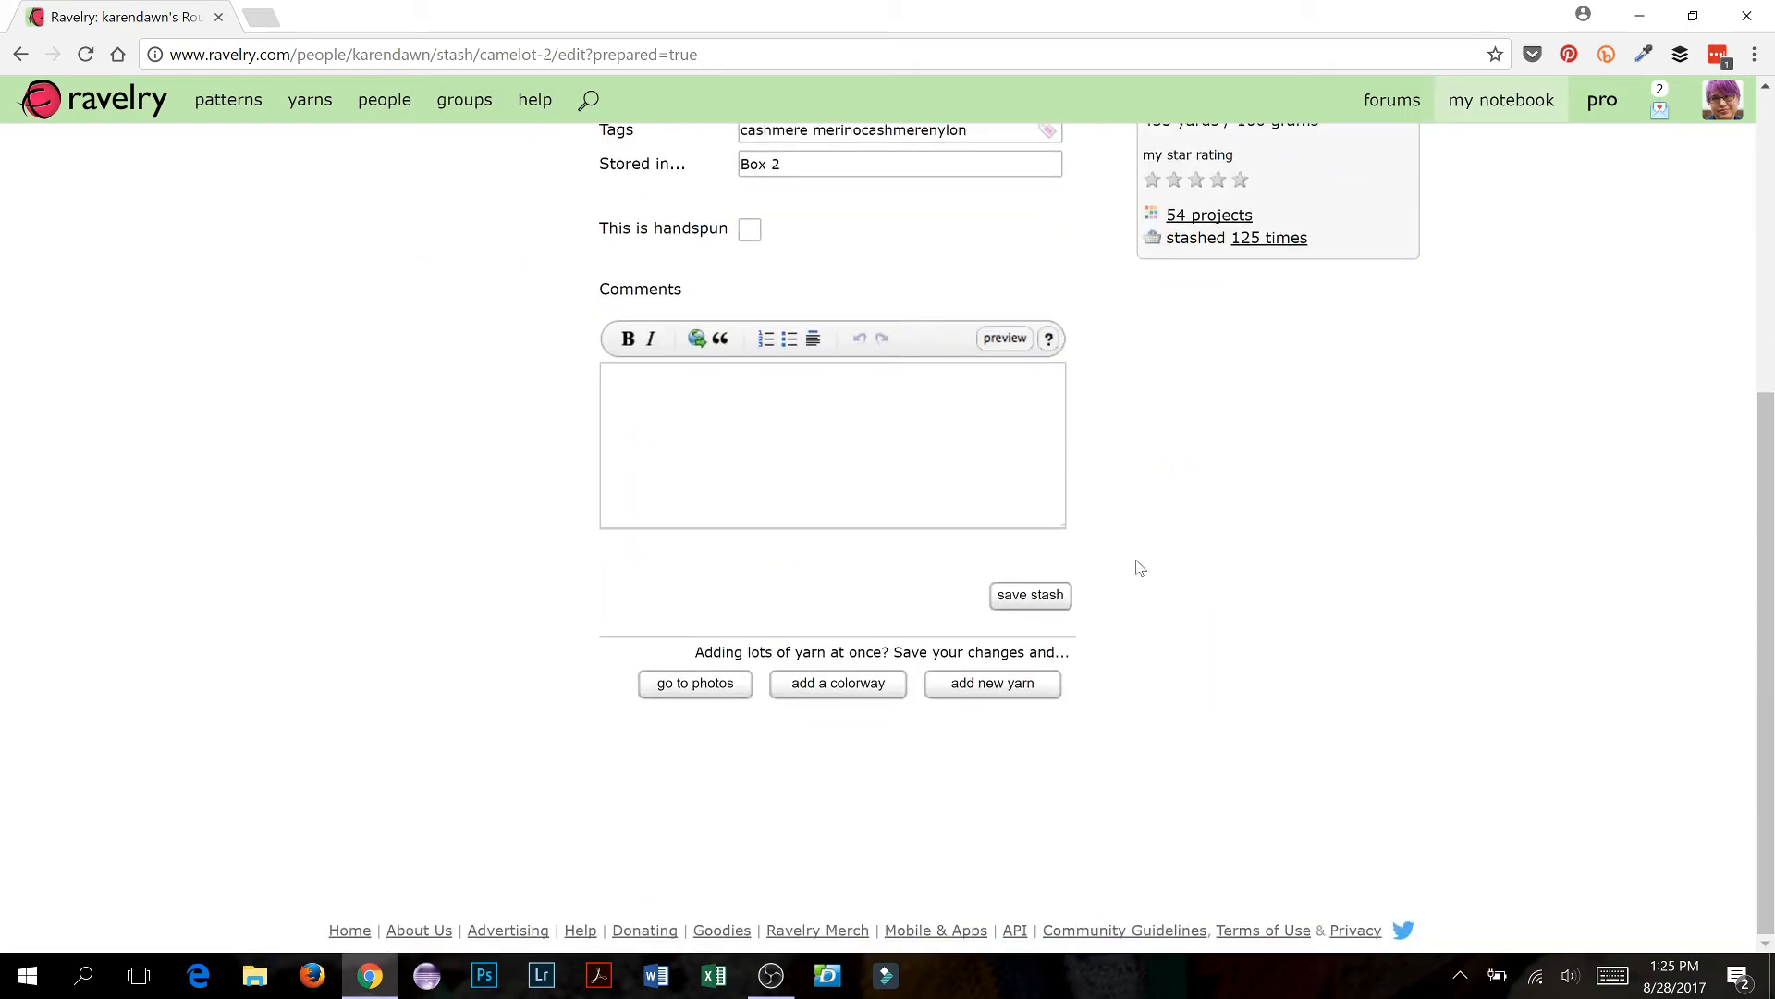
{"action": "left_click", "coordinate": [1037, 602]}
{"action": "scroll", "coordinate": [1269, 607], "scroll_direction": "up", "scroll_amount": 5}
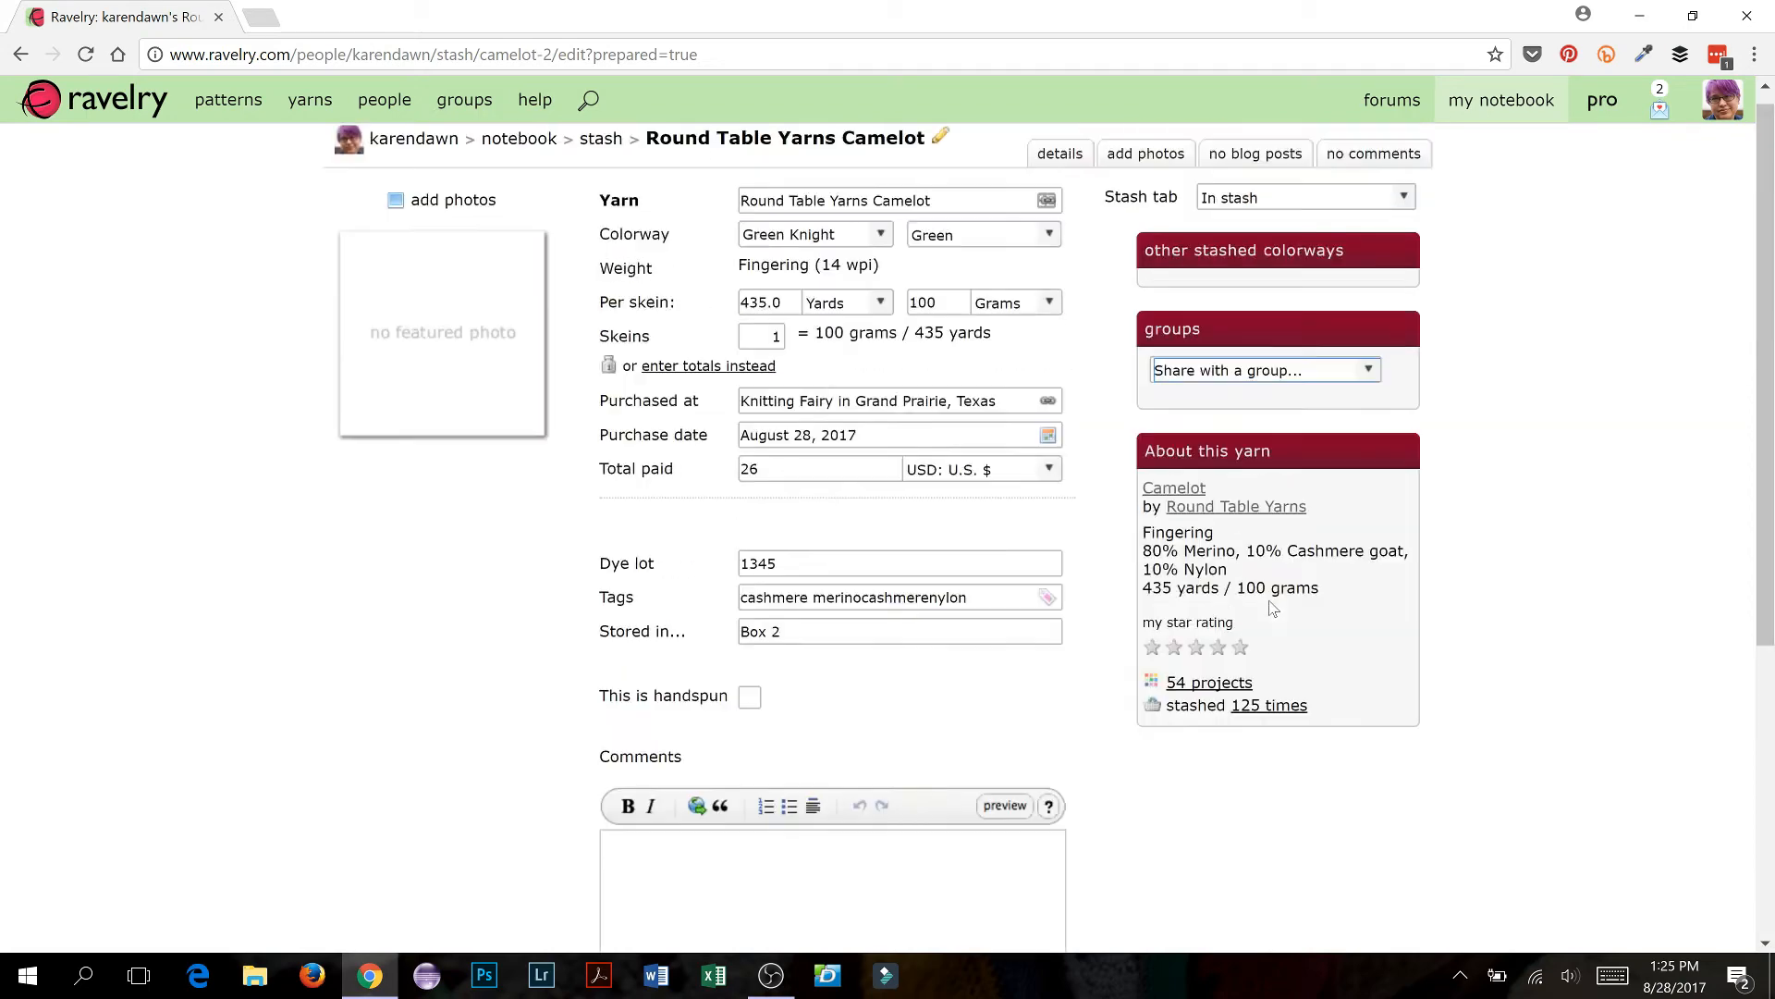
{"action": "scroll", "coordinate": [1193, 624], "scroll_direction": "down", "scroll_amount": 4}
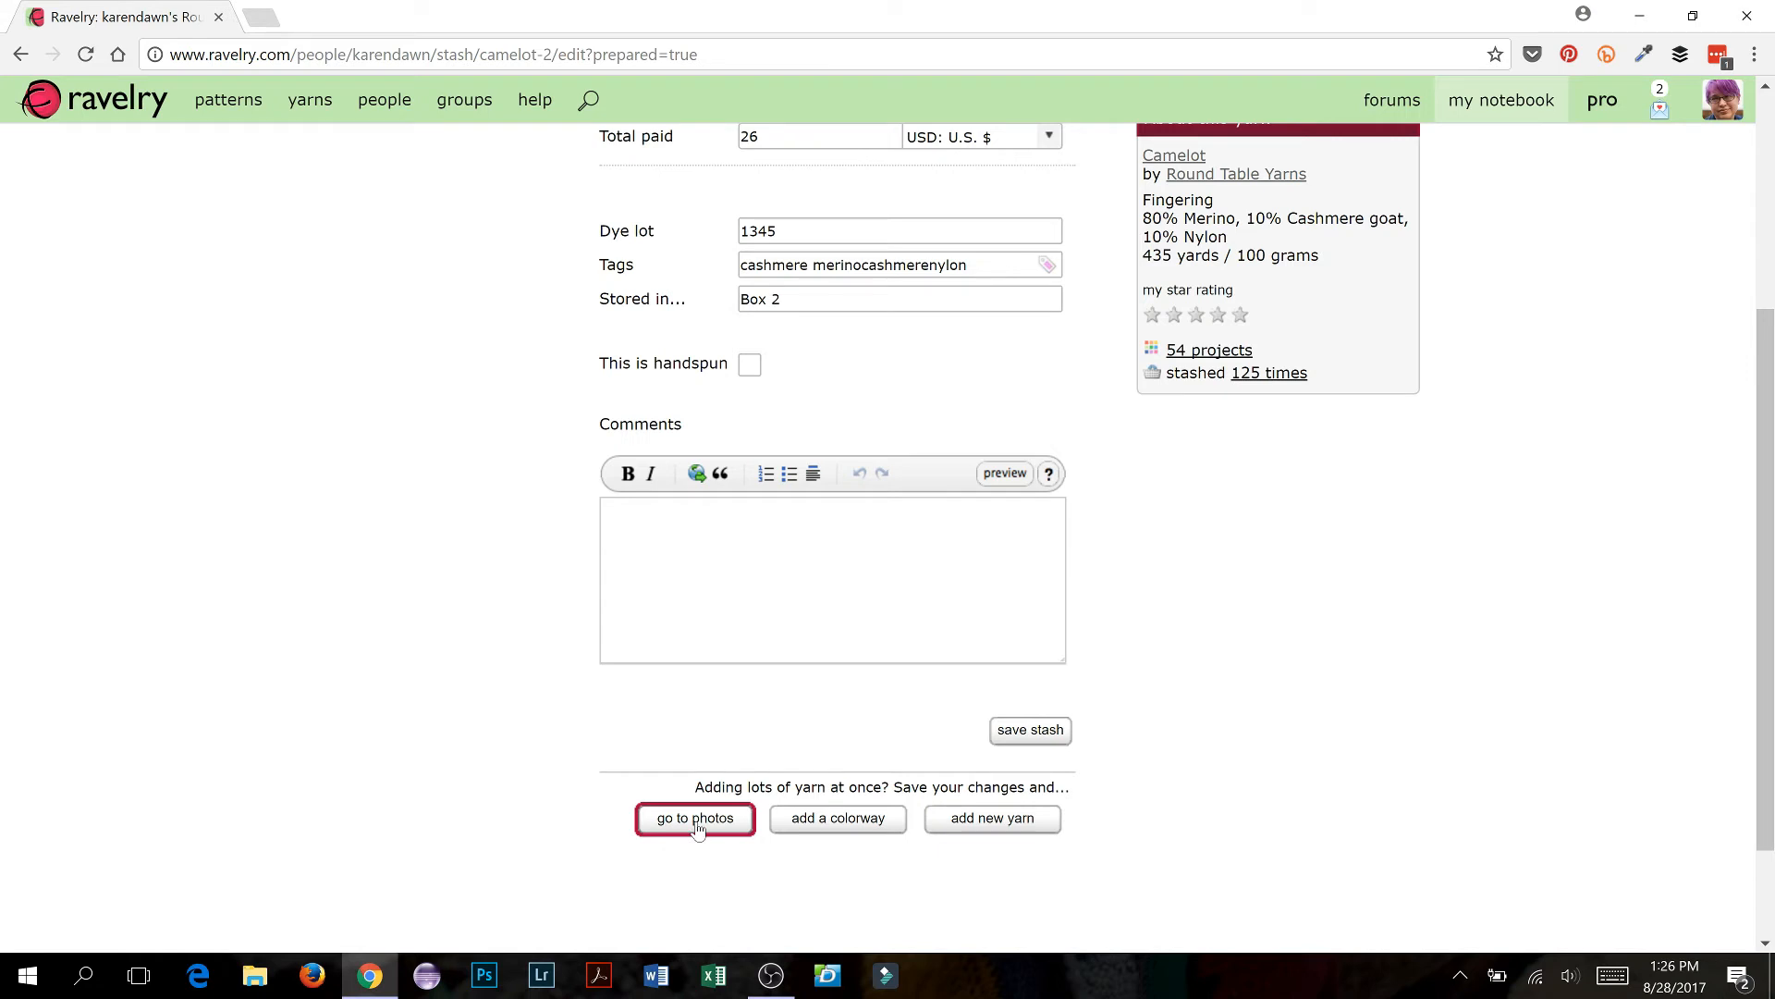
{"action": "left_click", "coordinate": [697, 819]}
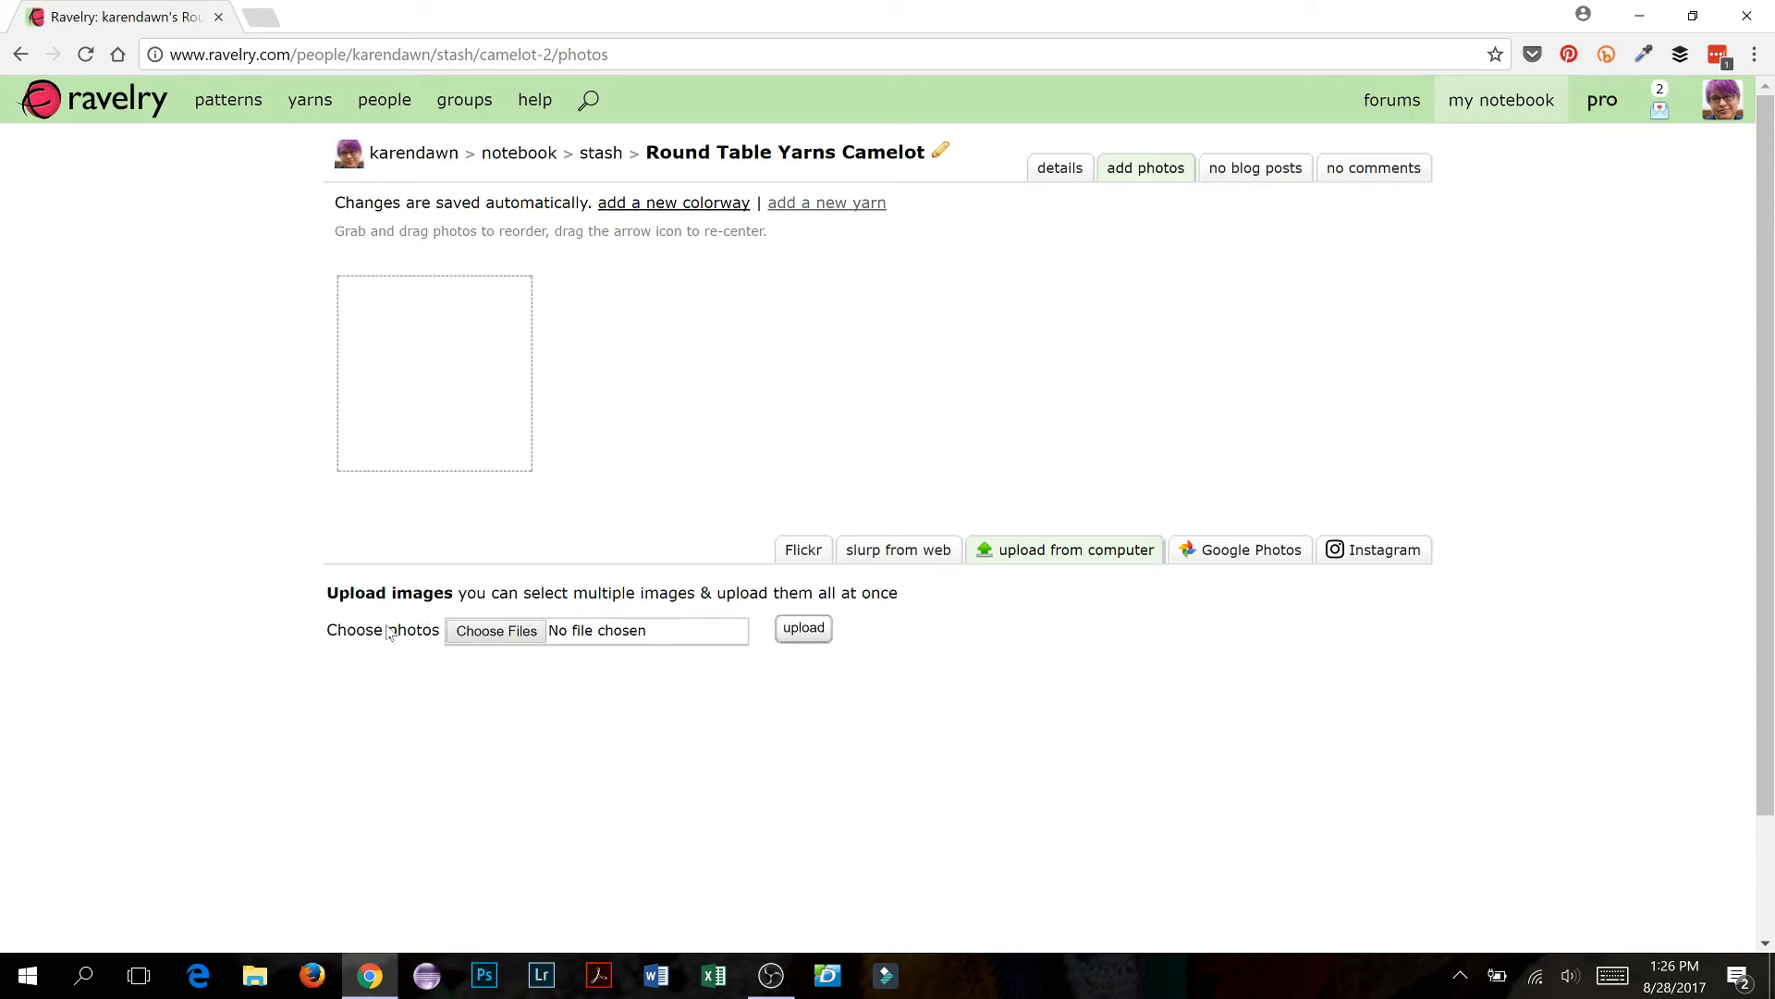
Step: Upload the photos Green-Knight-on-Camelot-1 and Green-Knight-on-Camelot-2 from the For Ravelry Tutorial folder to the stash entry
{"action": "left_click", "coordinate": [500, 631]}
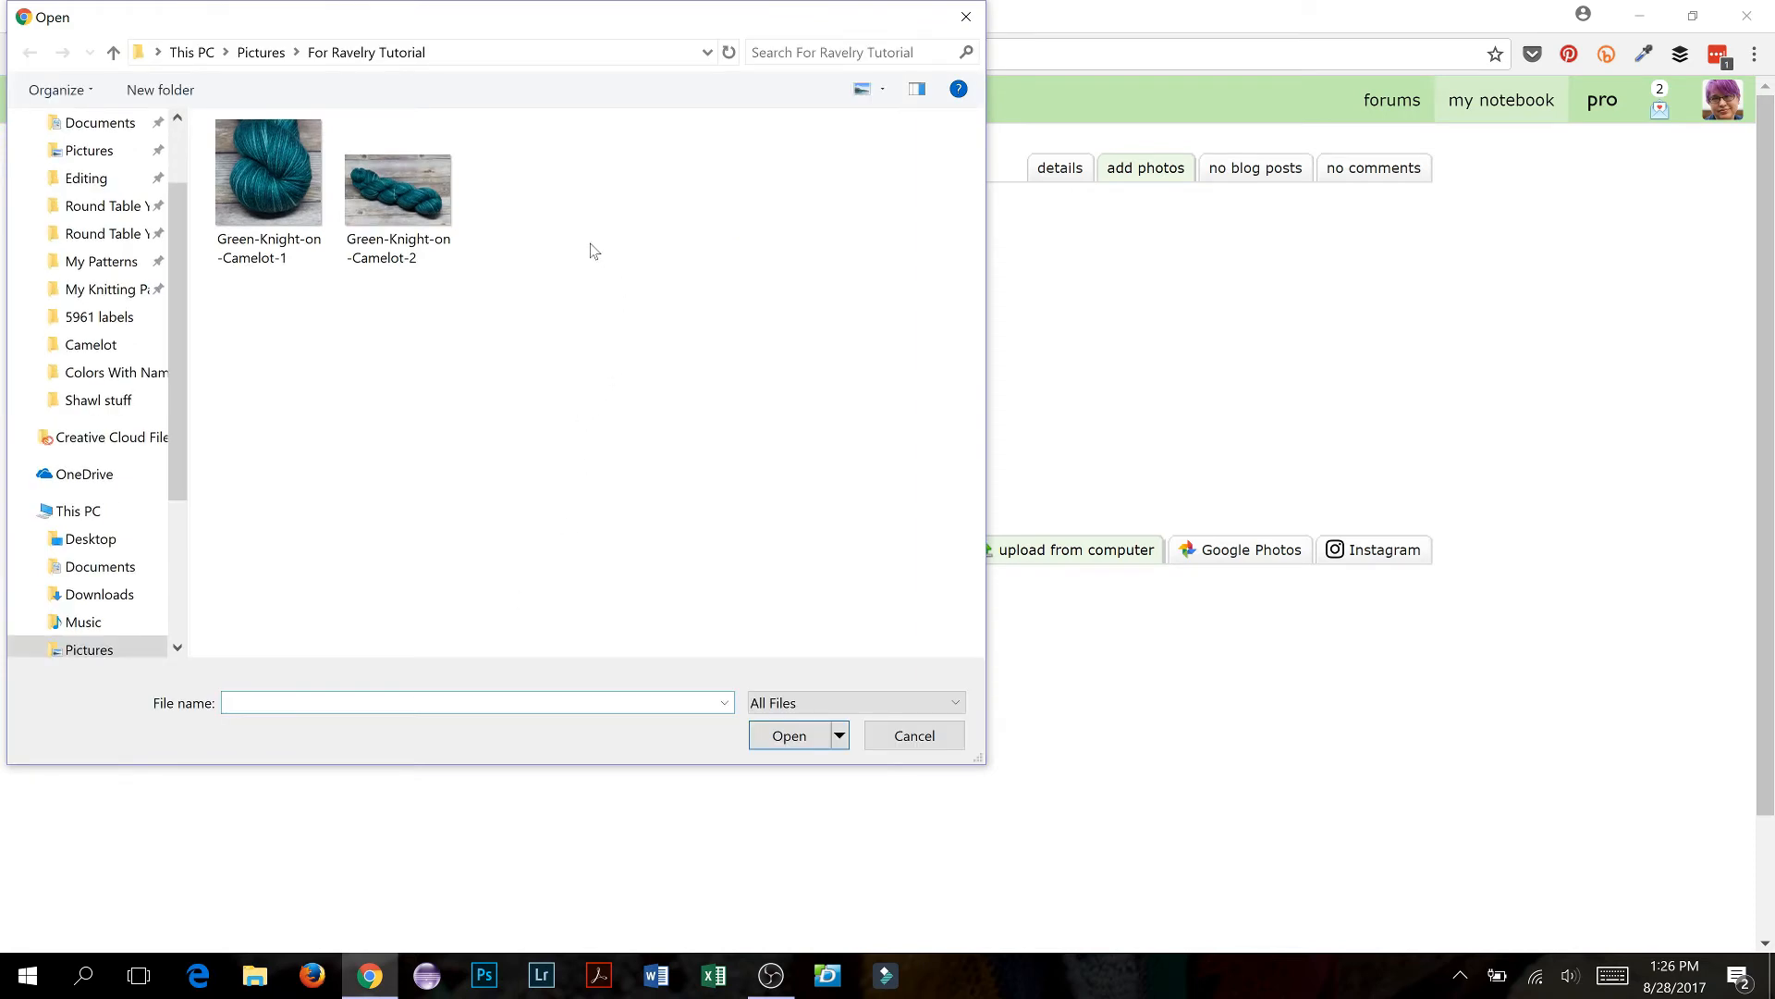
{"action": "left_click", "coordinate": [265, 211]}
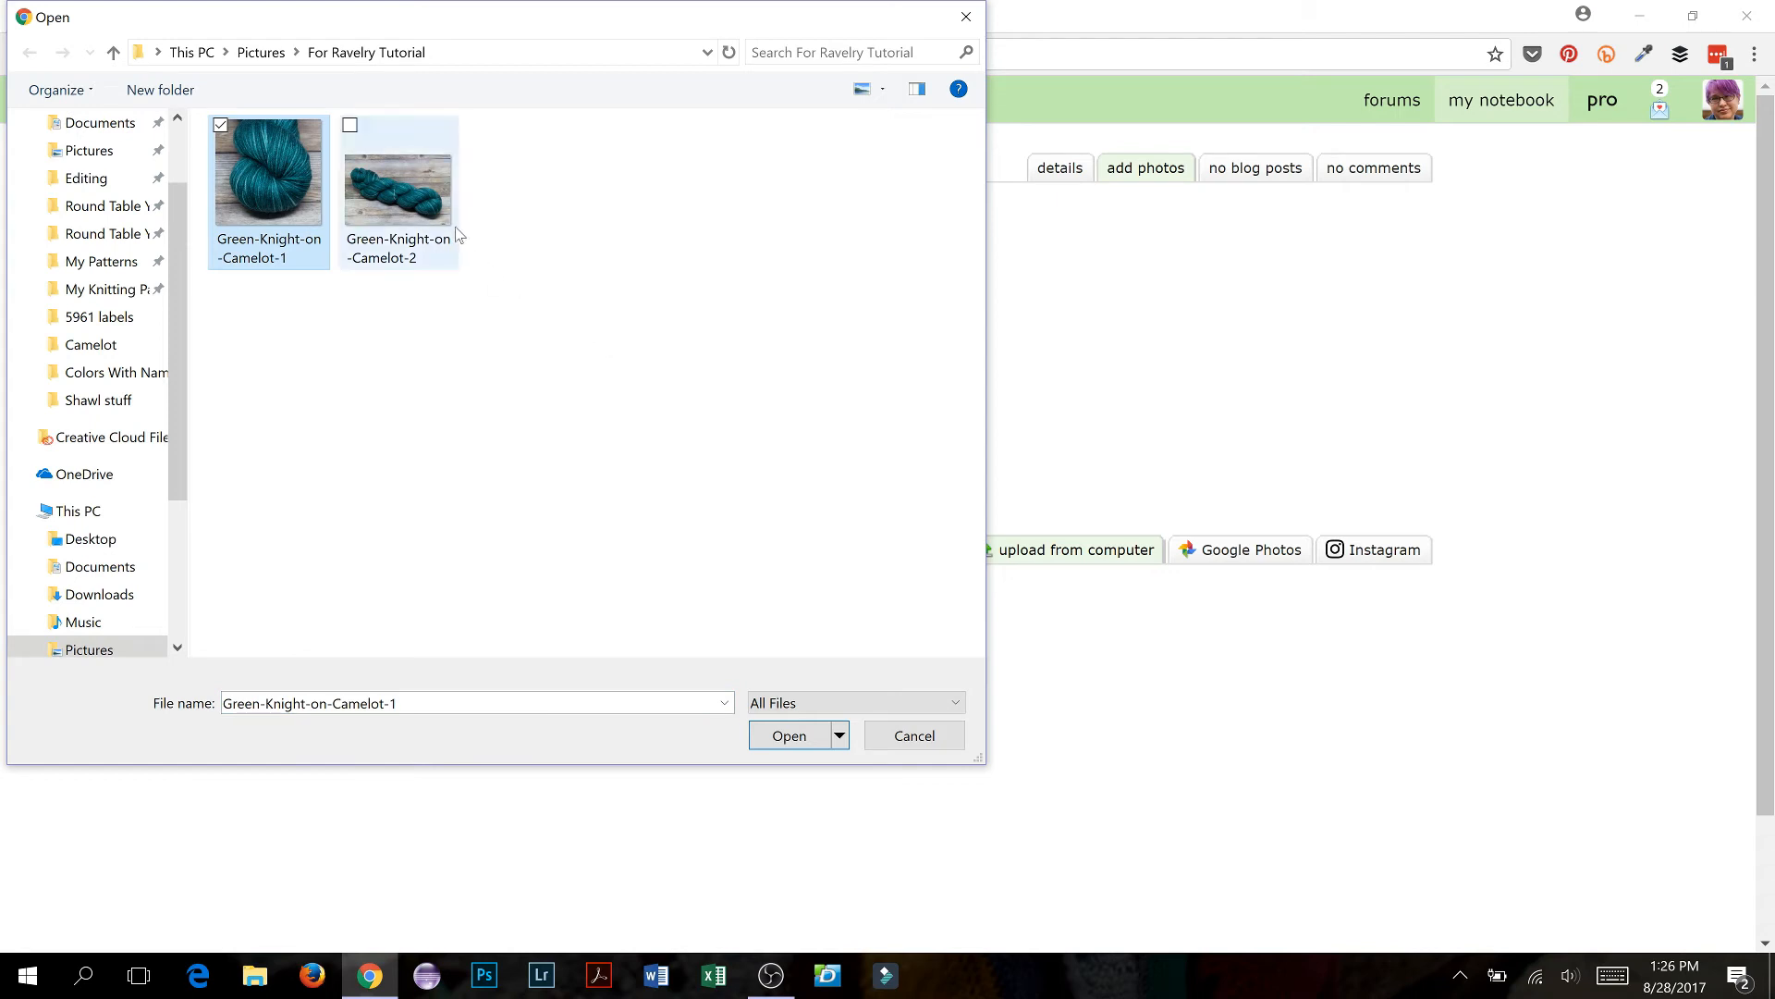
{"action": "left_click", "coordinate": [421, 190], "text": "ctrl"}
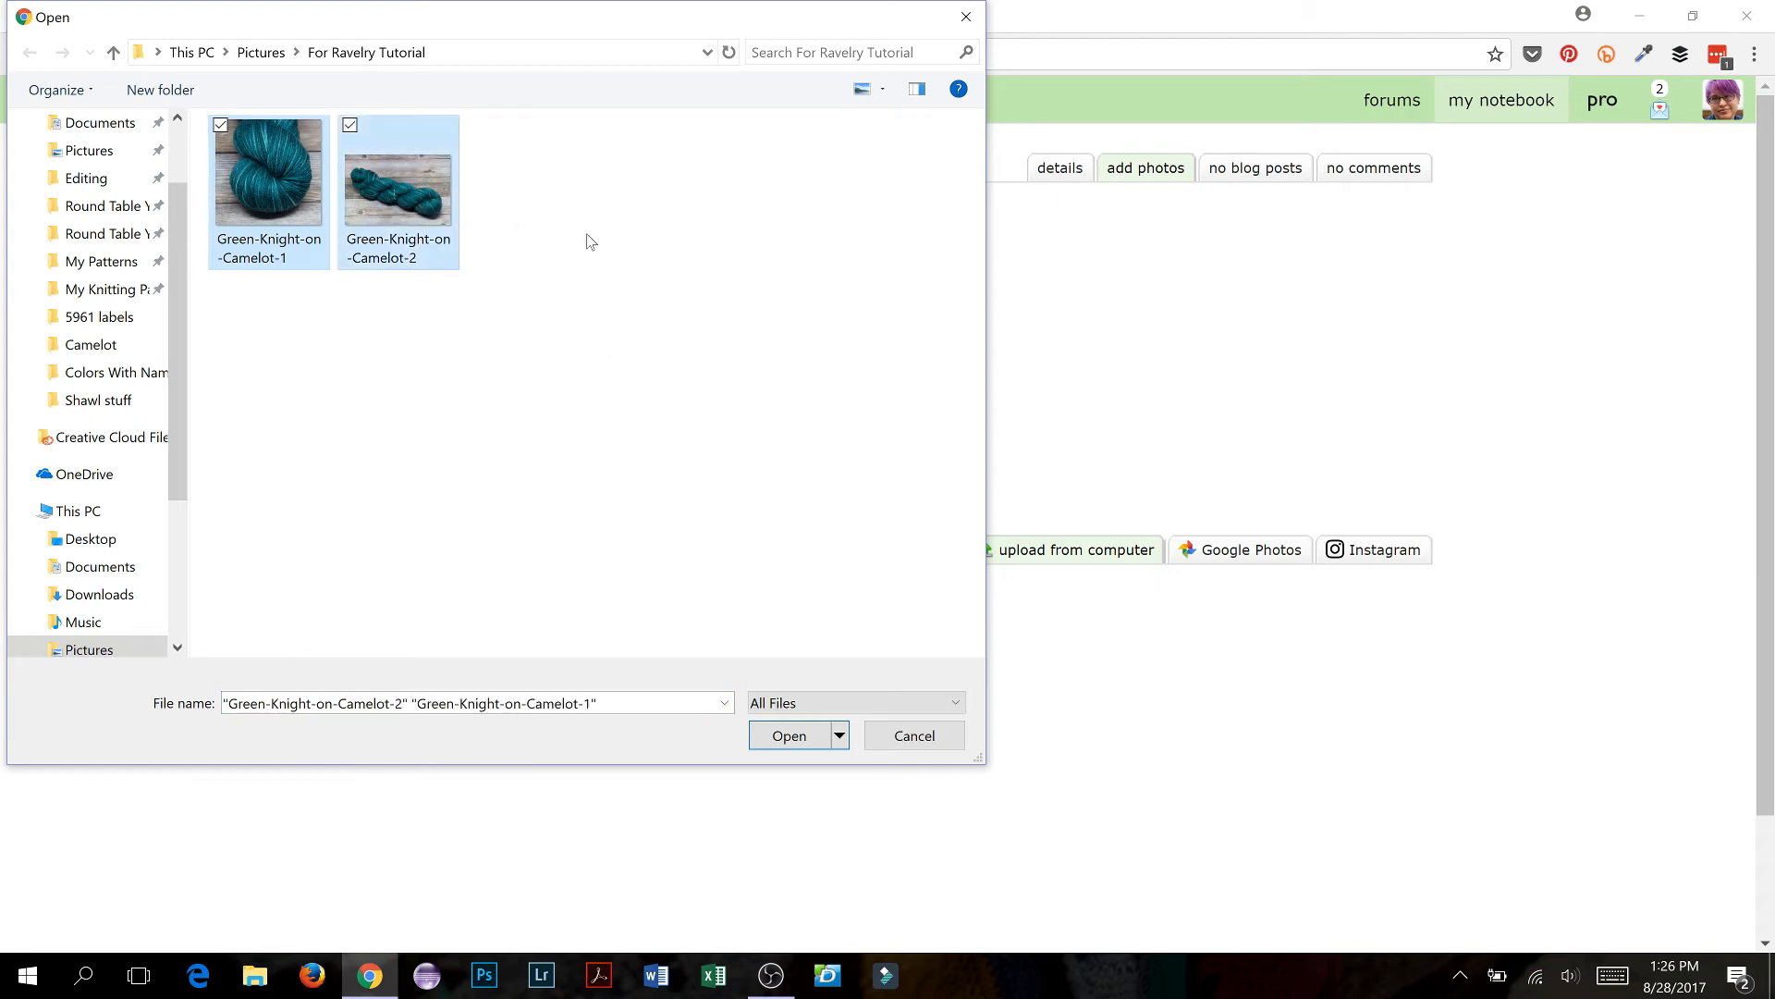
{"action": "left_click", "coordinate": [791, 736]}
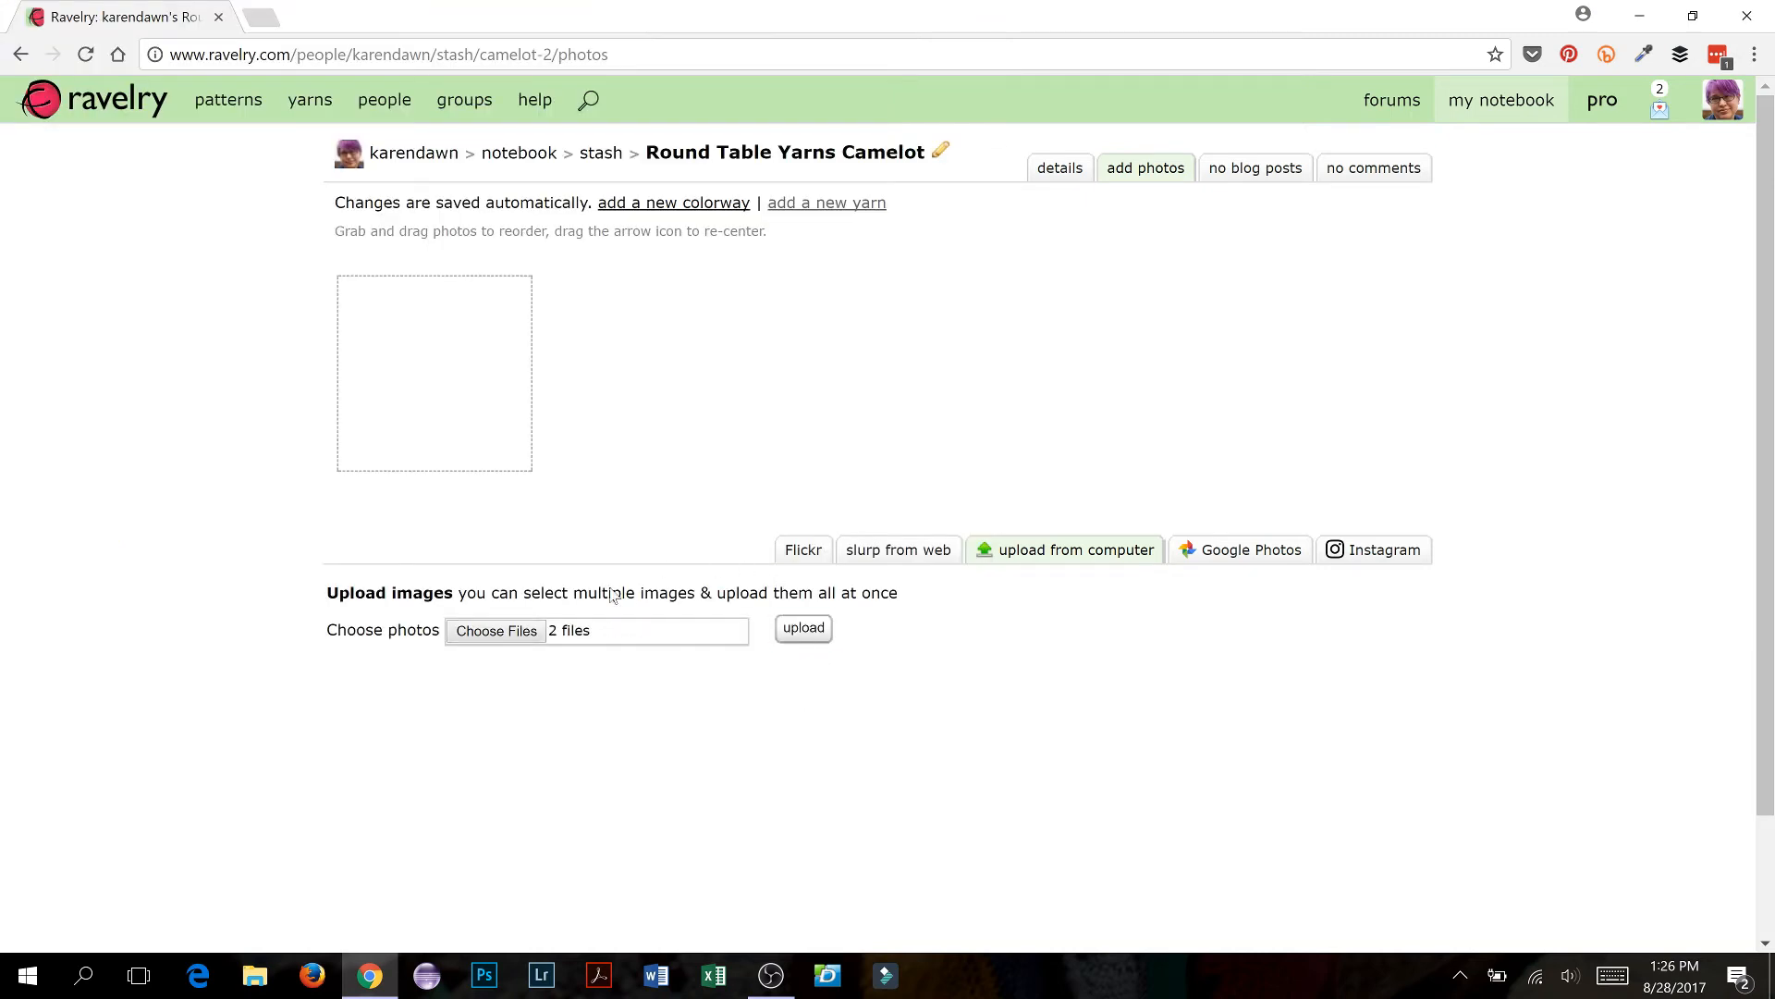
{"action": "mouse_move", "coordinate": [578, 638]}
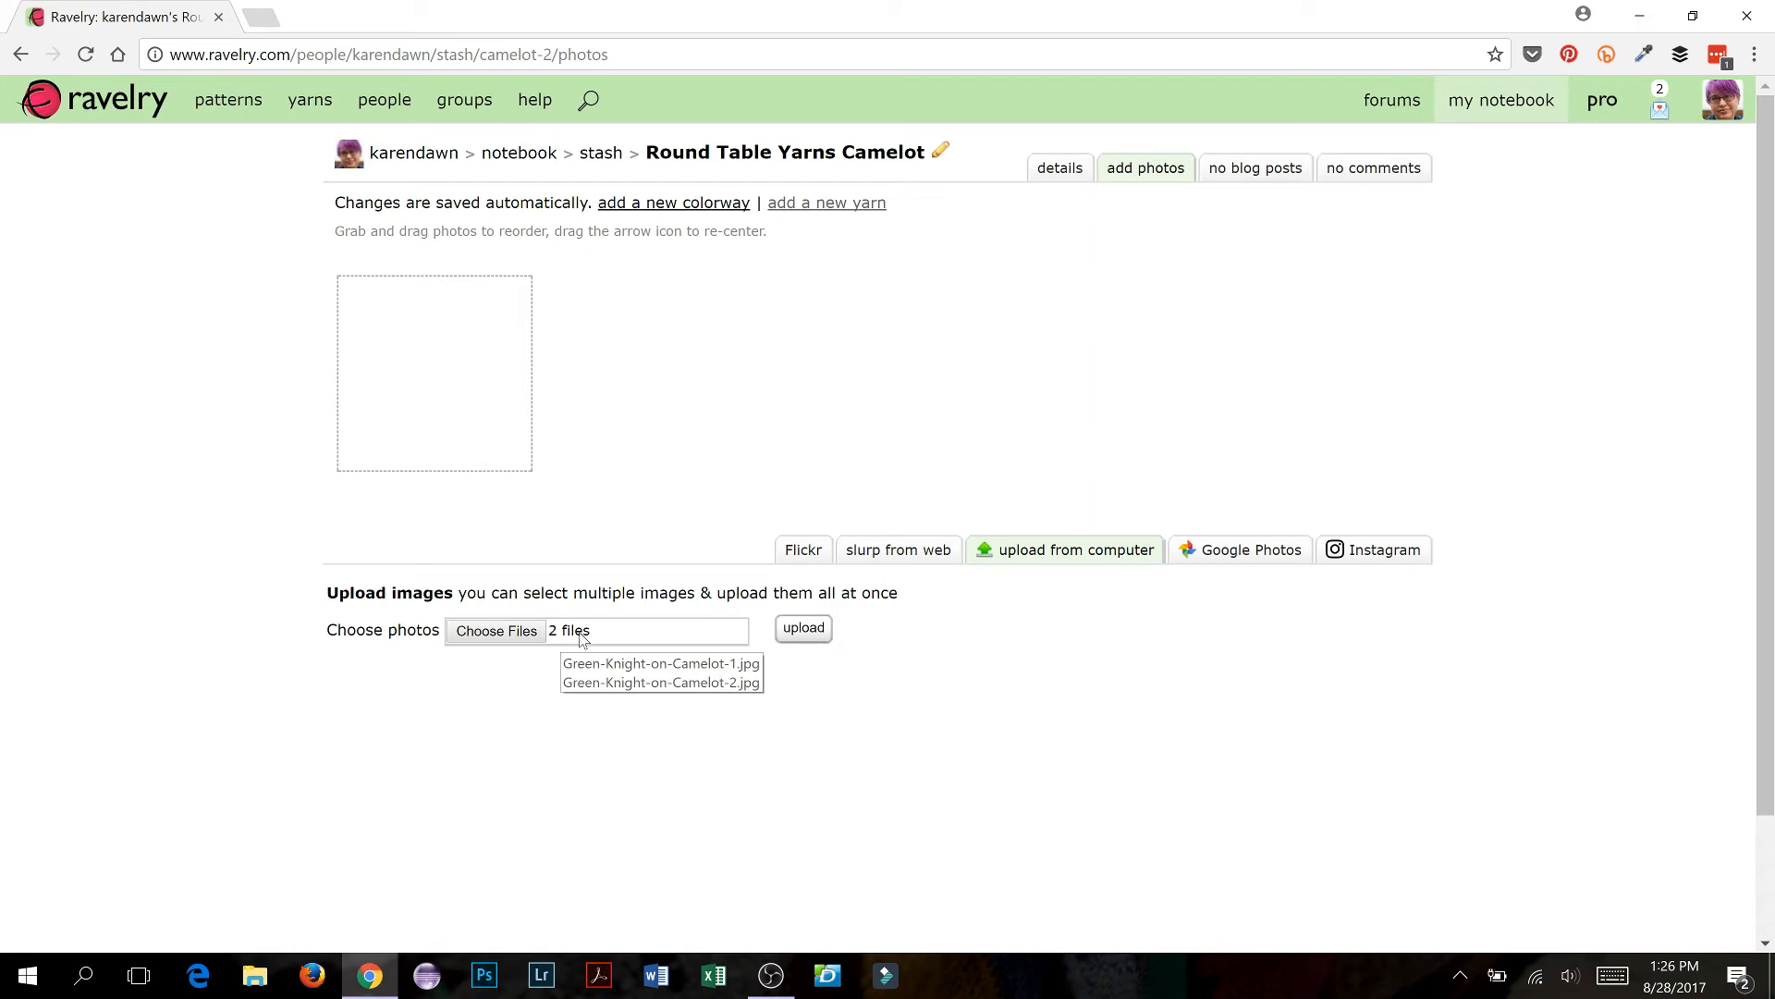
{"action": "left_click", "coordinate": [808, 636]}
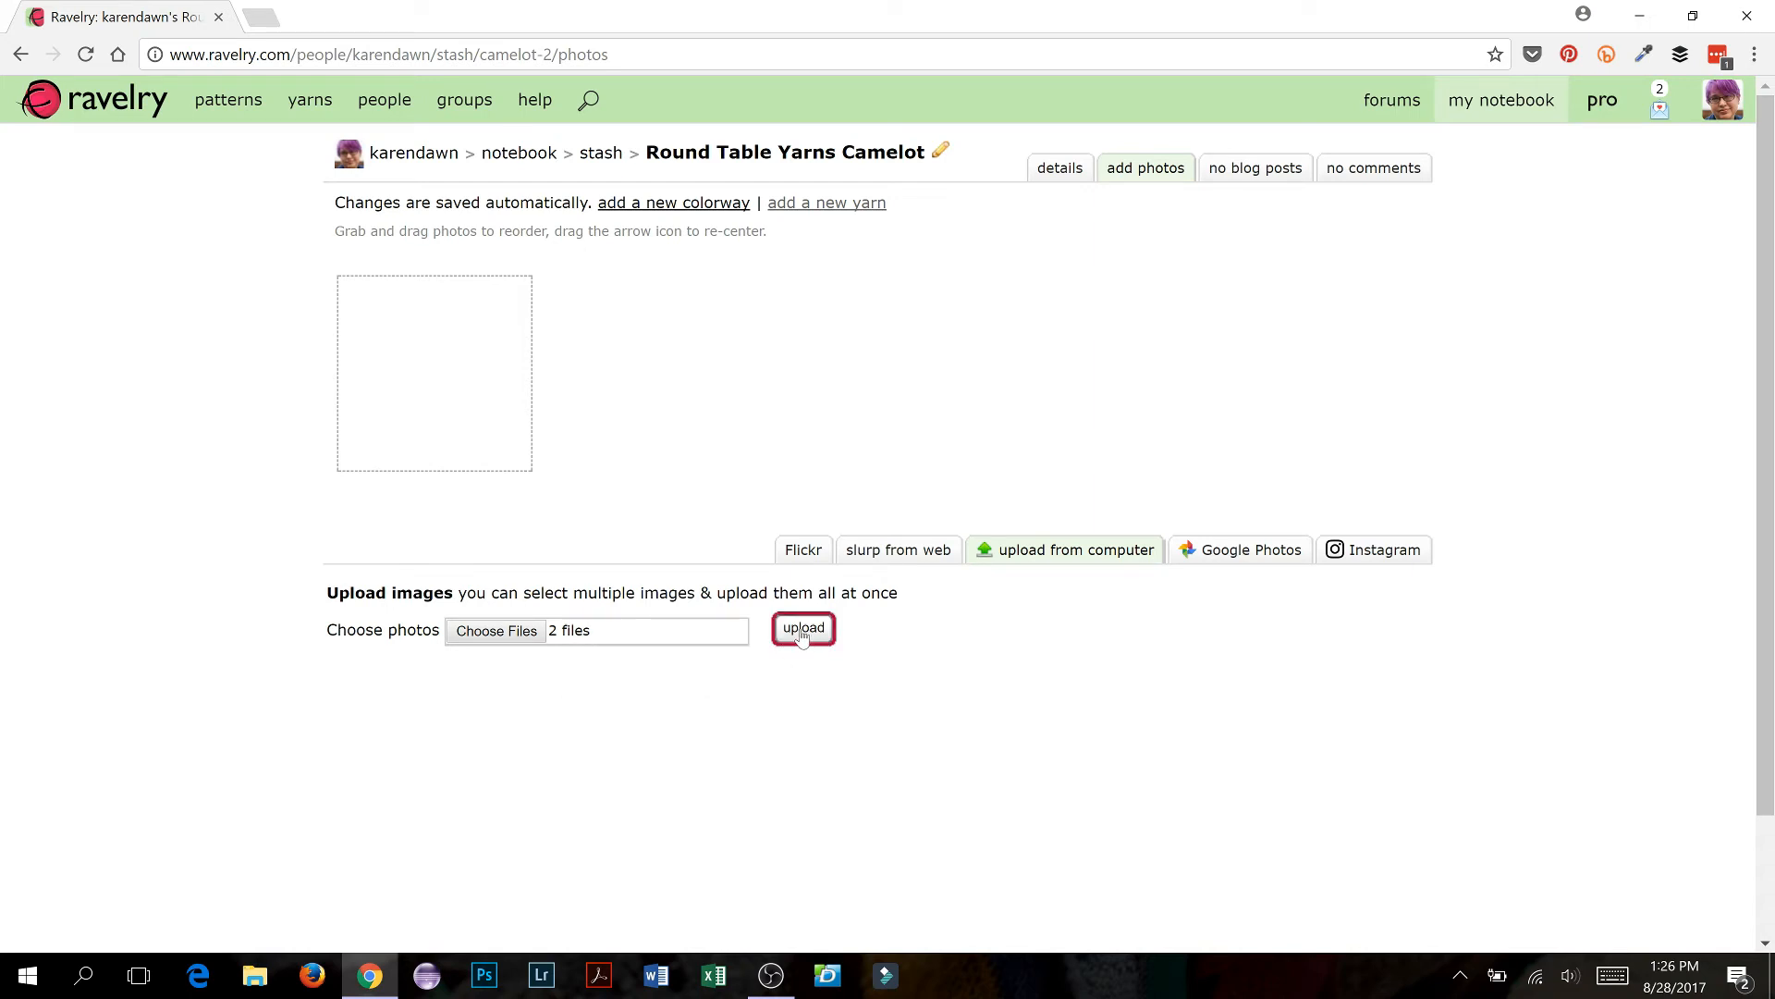
{"action": "left_click", "coordinate": [803, 636]}
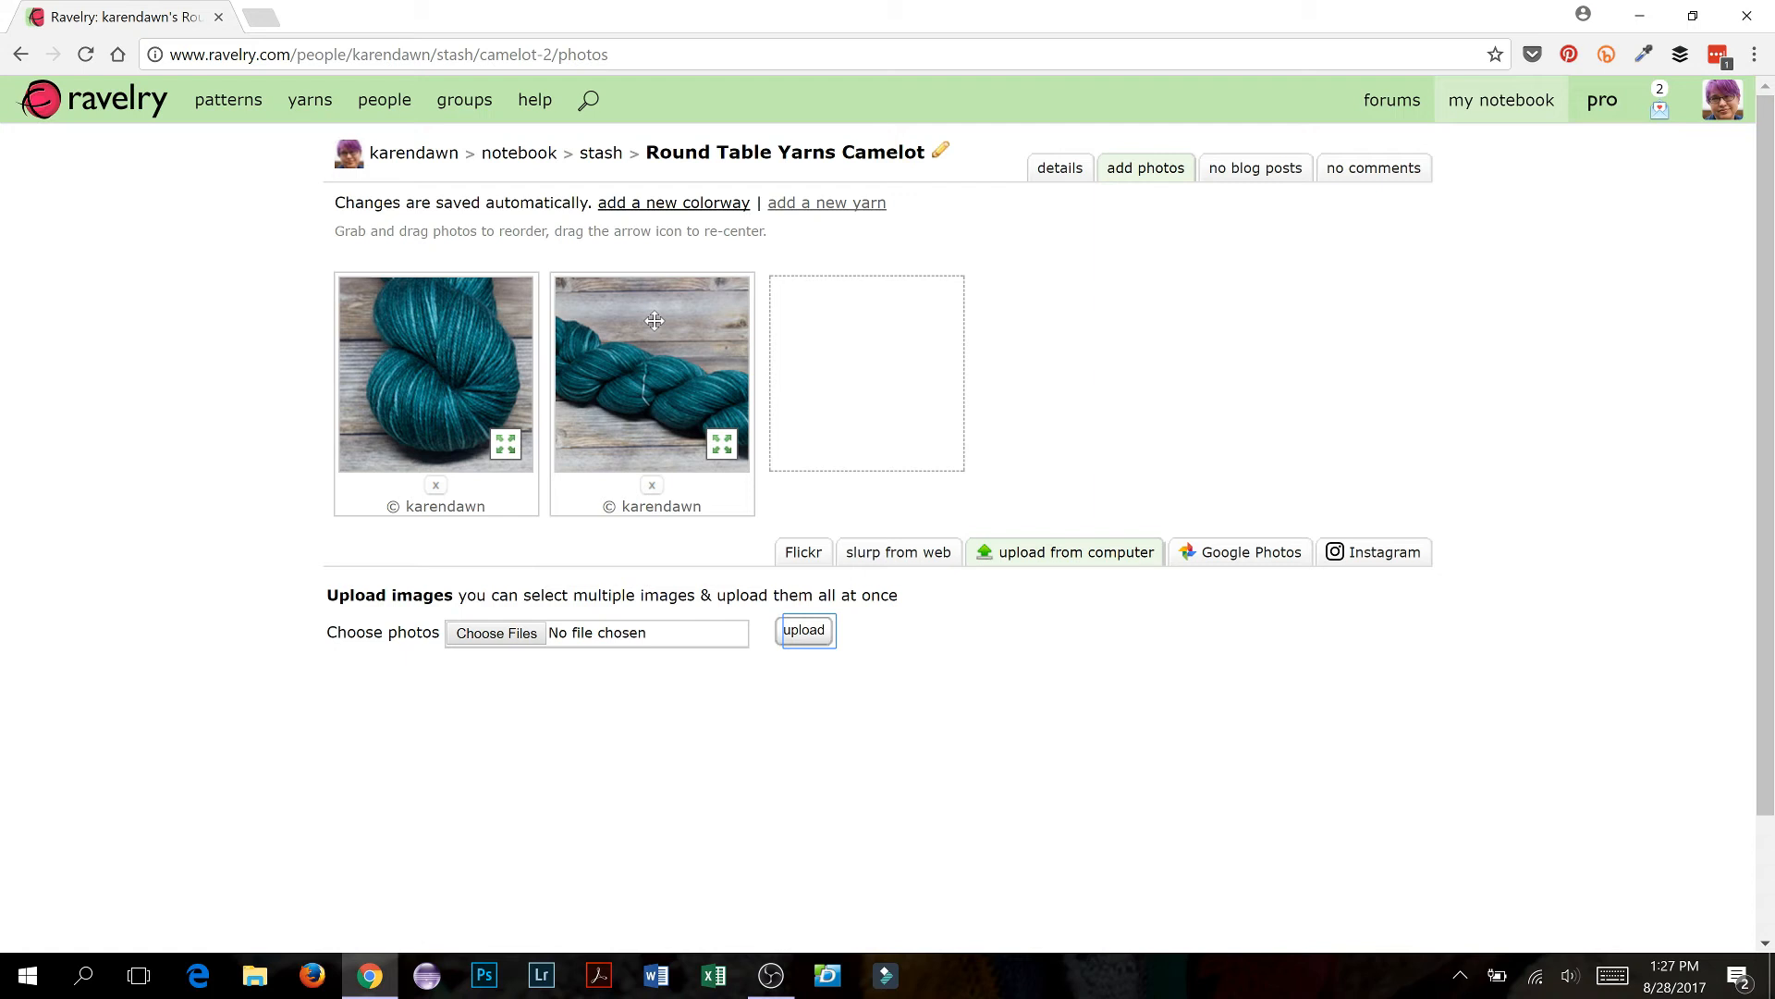
Step: Place the twisted skein photo first, re-center its thumbnail toward the skein's end, and return to the entry's details
{"action": "left_click_drag", "start_coordinate": [655, 320], "coordinate": [355, 346]}
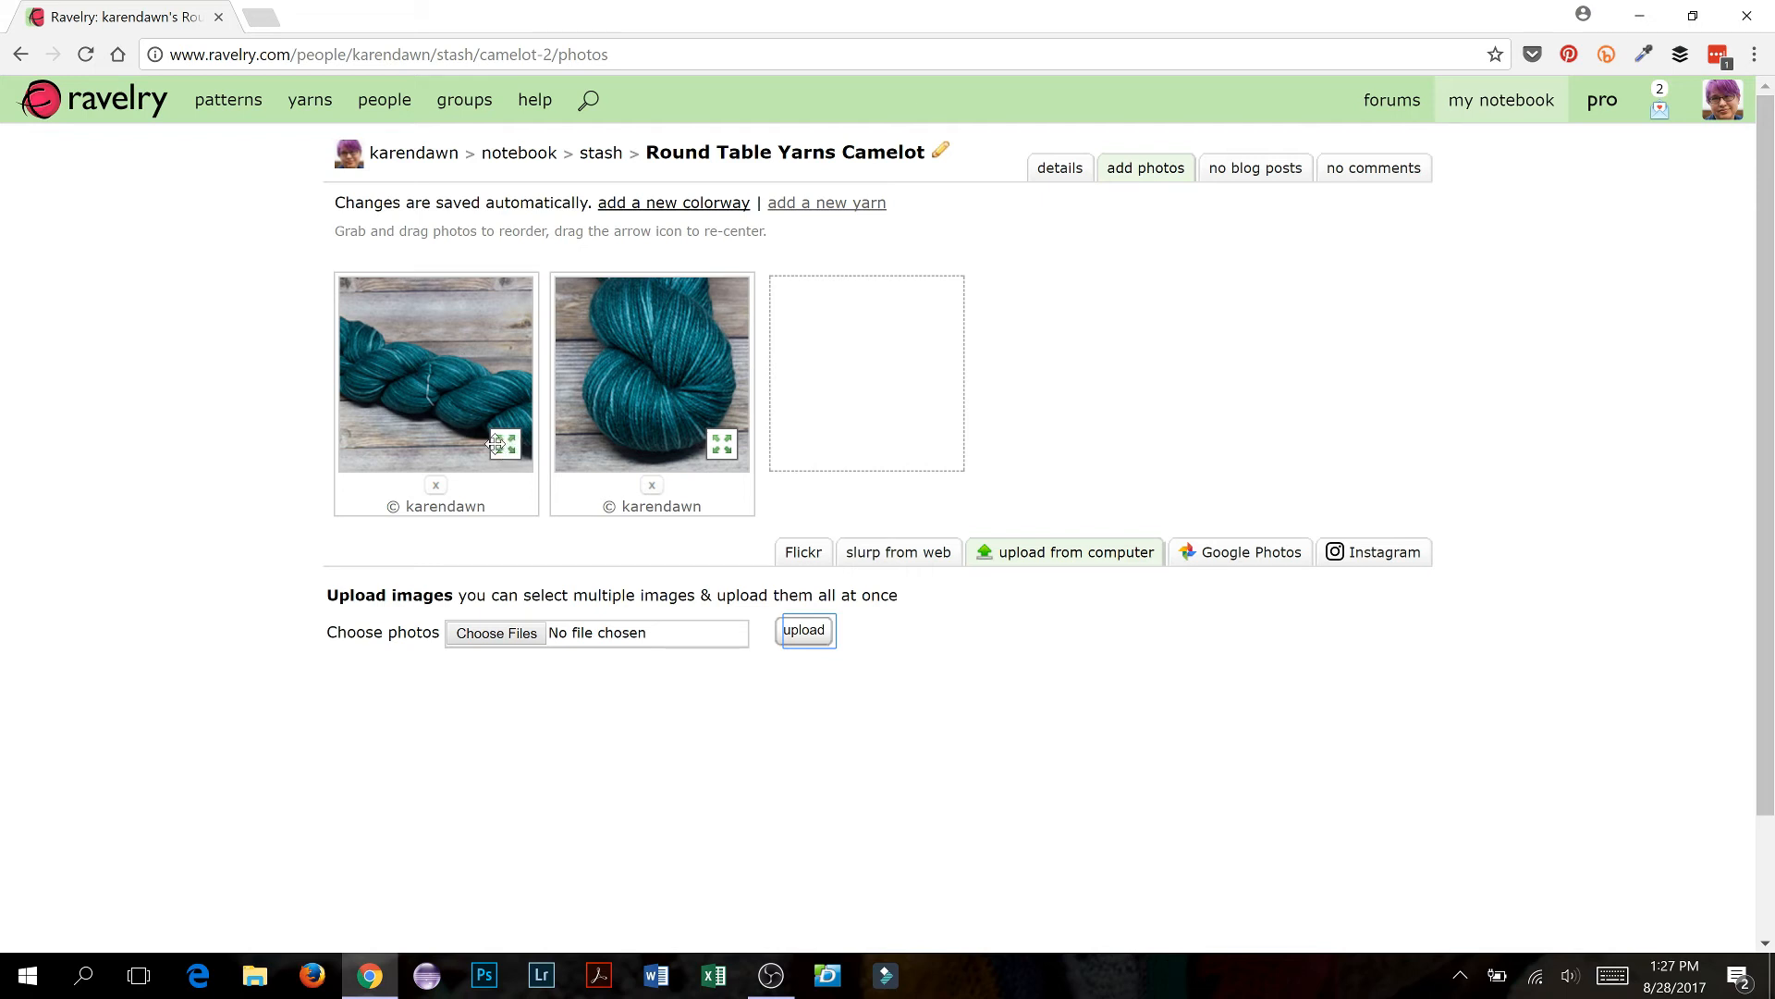
{"action": "left_click_drag", "start_coordinate": [506, 444], "coordinate": [506, 441]}
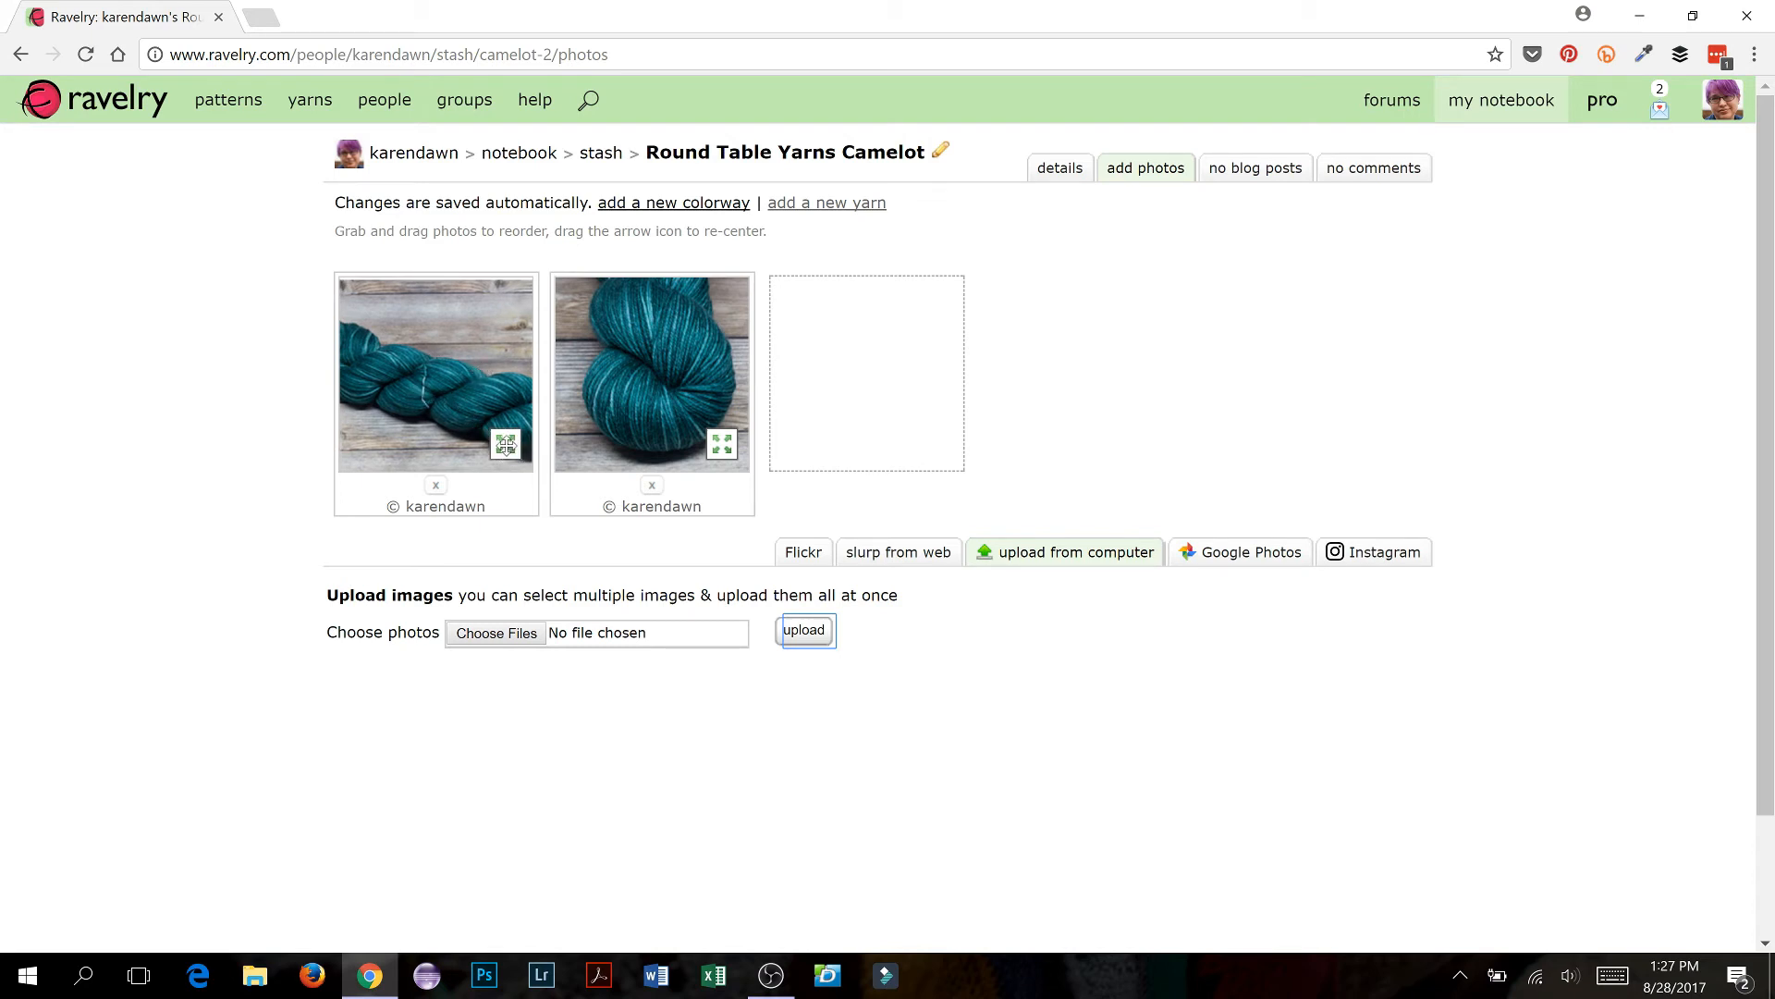
{"action": "left_click_drag", "start_coordinate": [506, 445], "coordinate": [463, 443]}
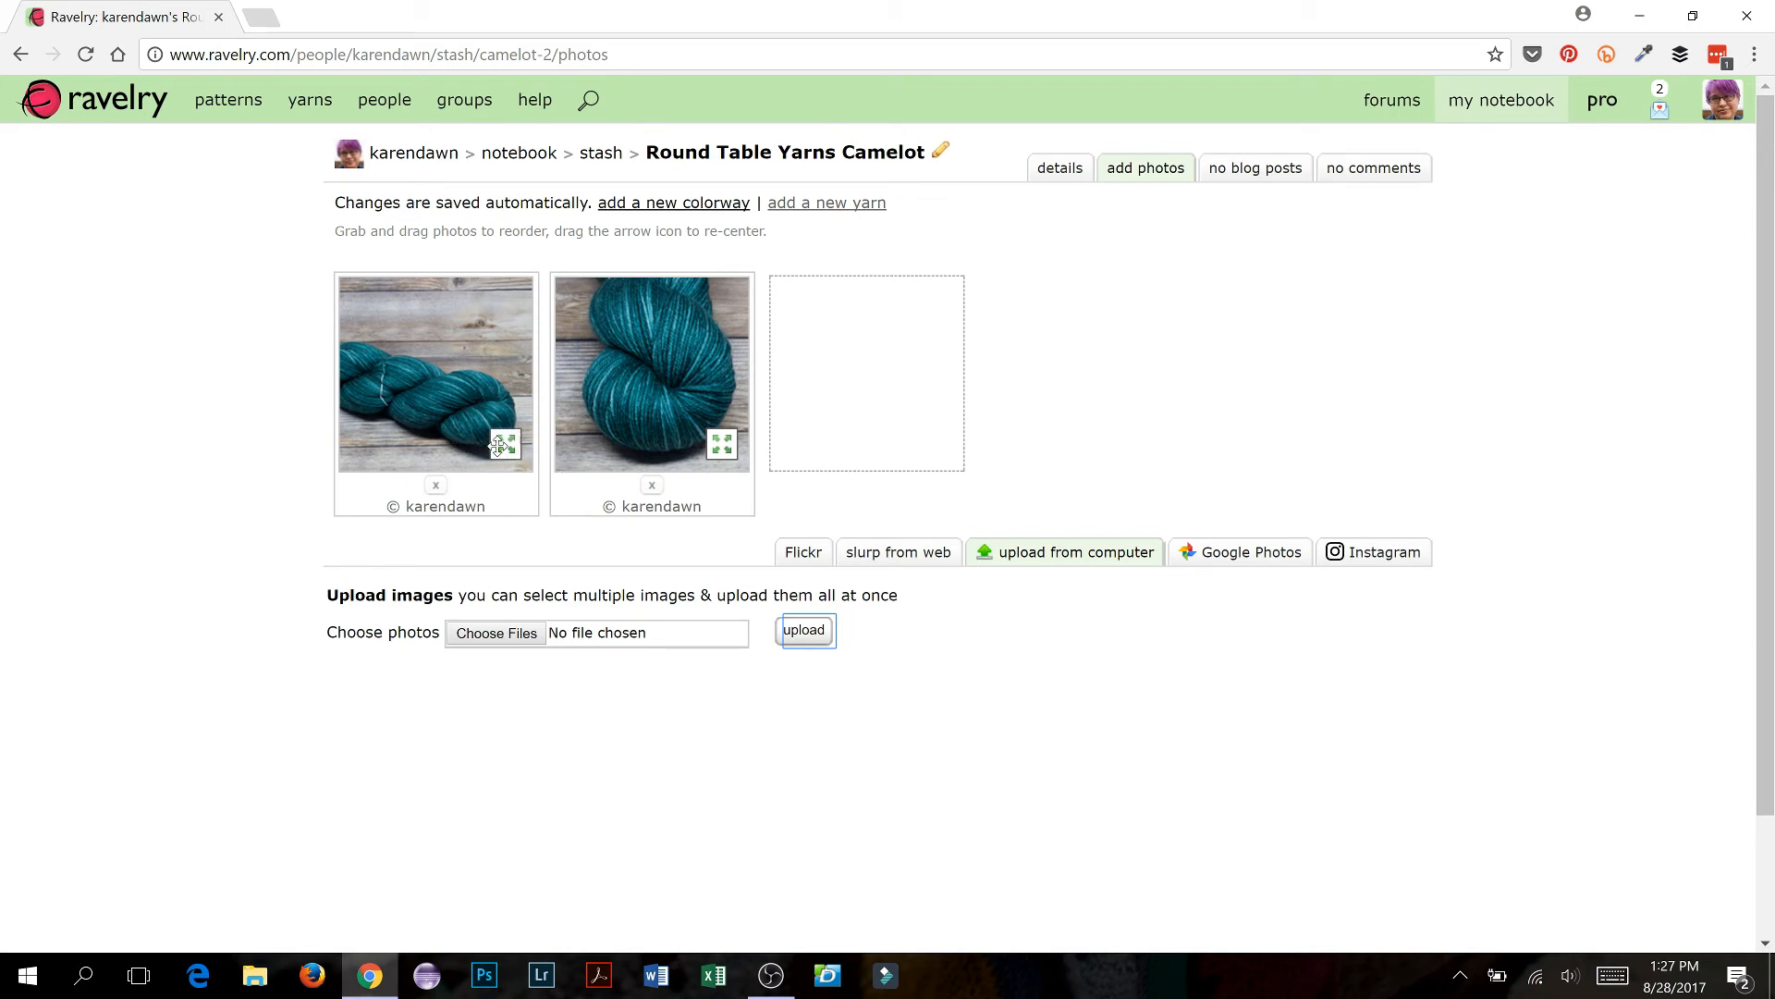
{"action": "left_click_drag", "start_coordinate": [515, 450], "coordinate": [512, 442]}
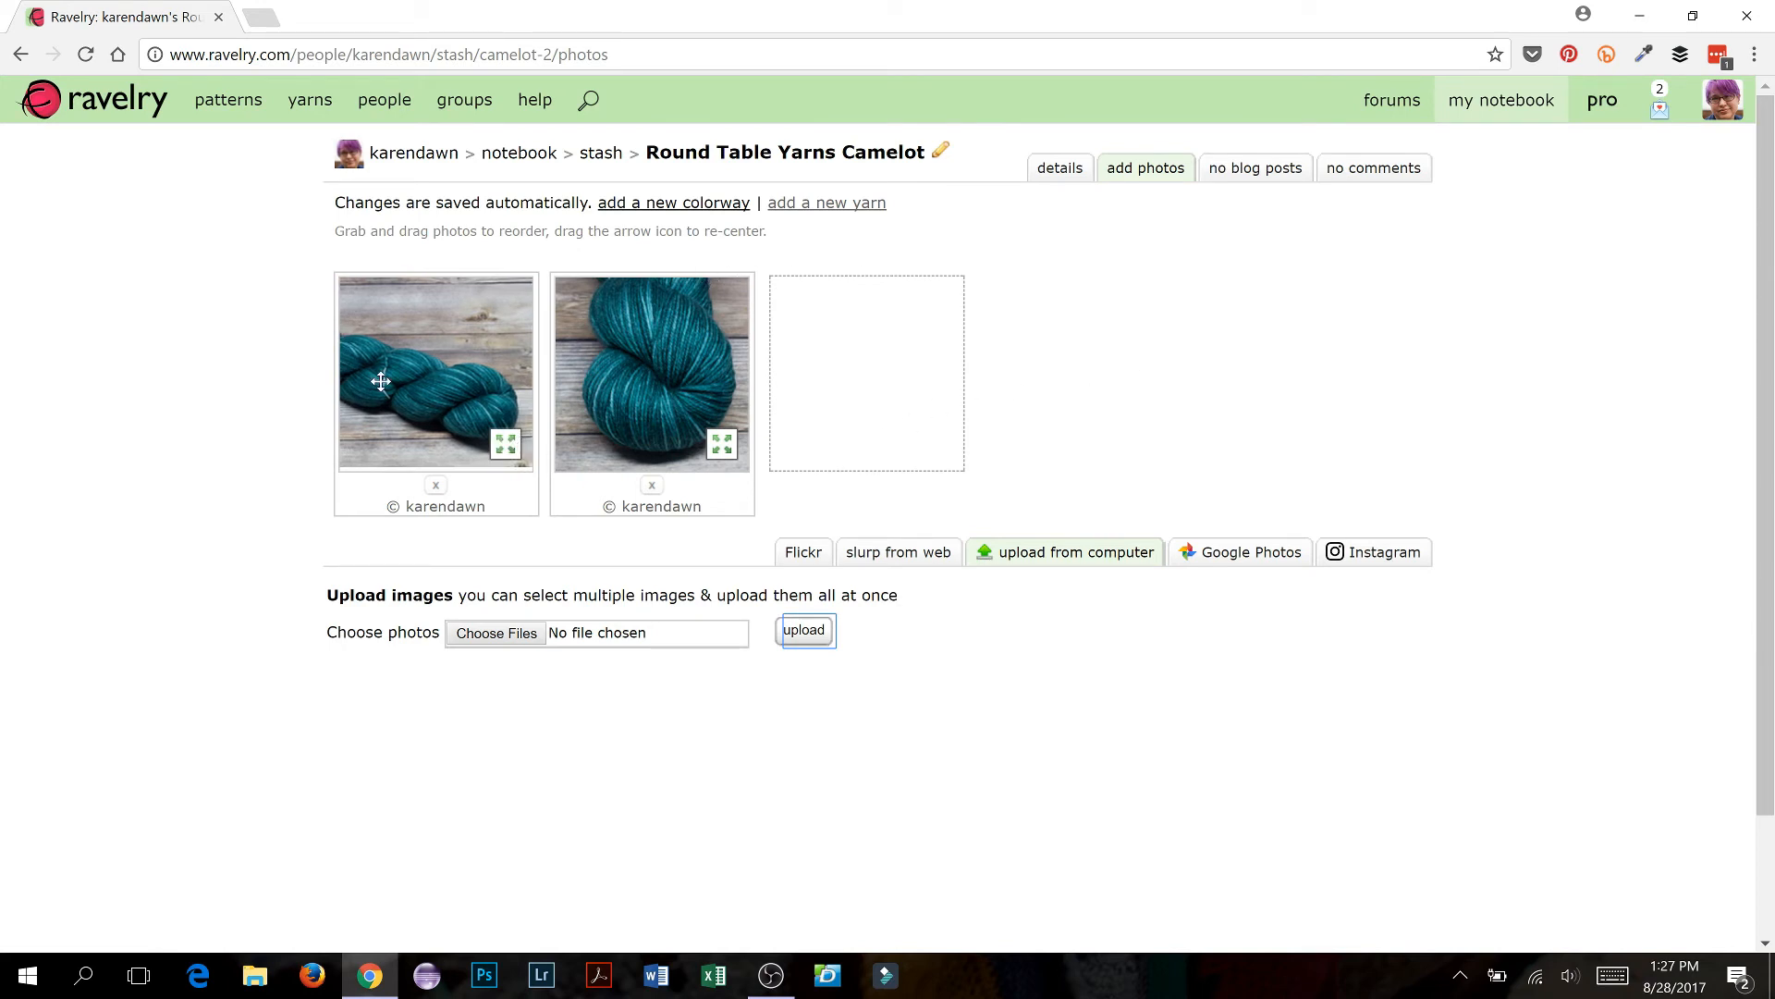
{"action": "left_click", "coordinate": [1063, 170]}
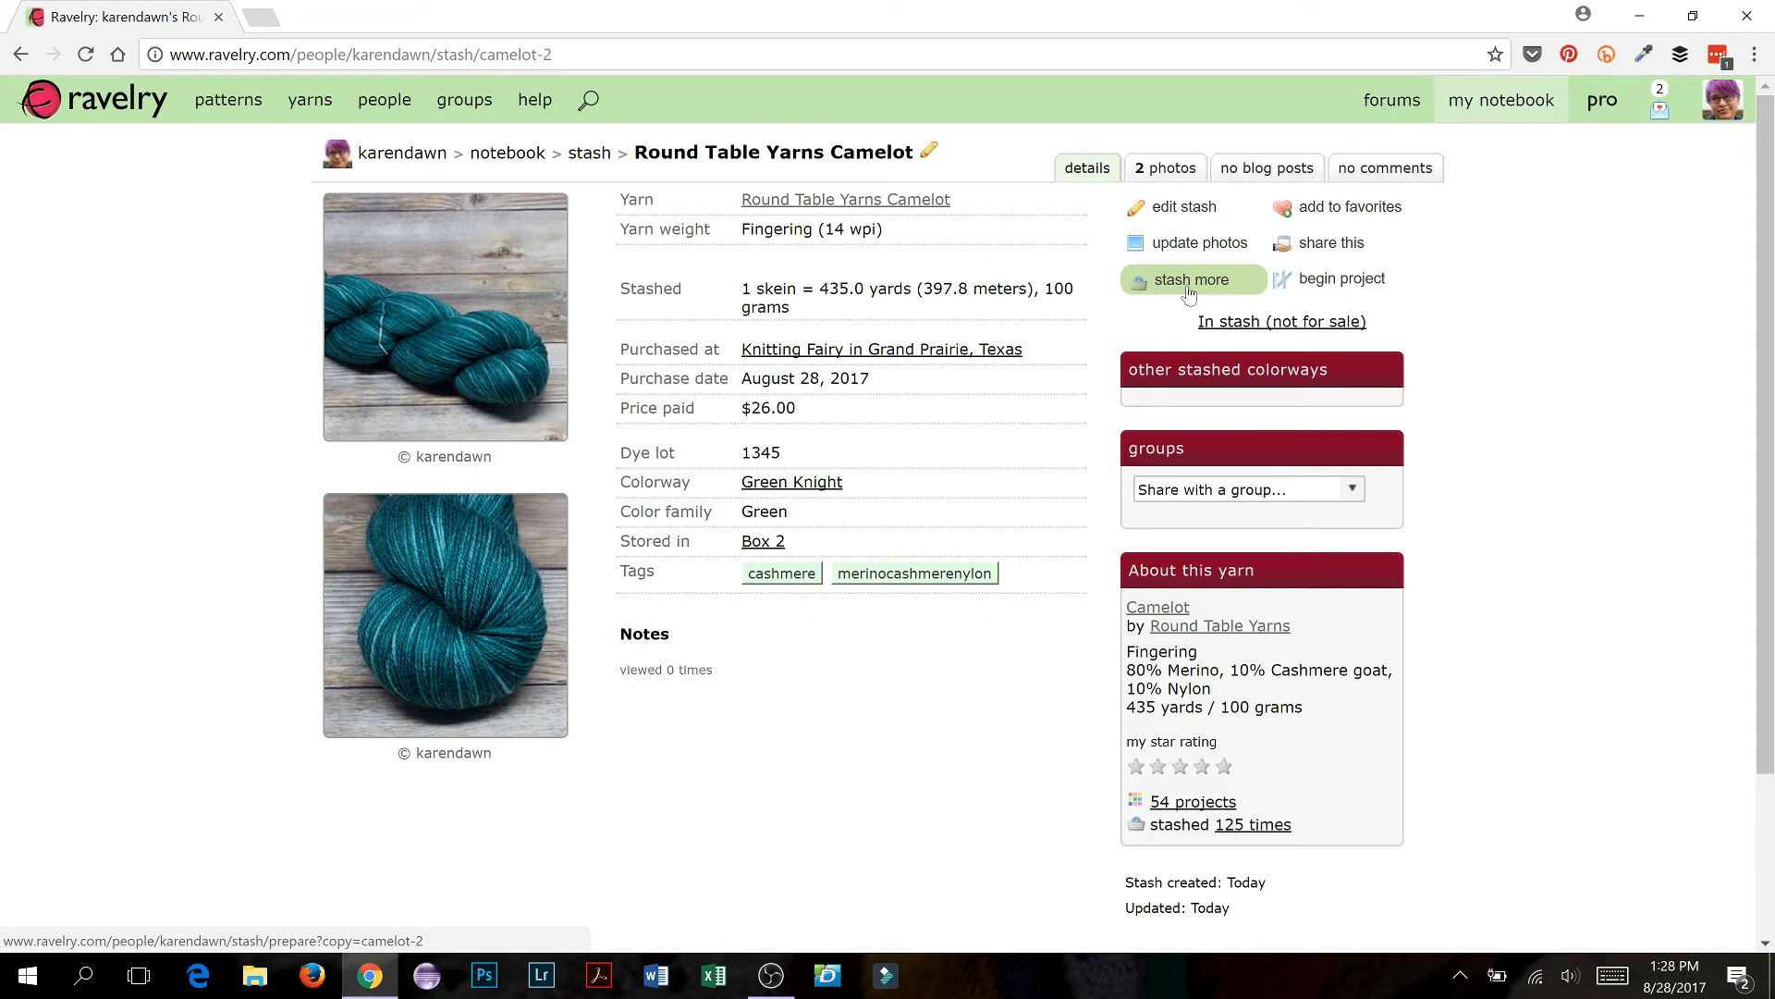
Step: Check the sharing options of the stash entry and view the stashed yarns stored in Box 2
{"action": "left_click", "coordinate": [1332, 247]}
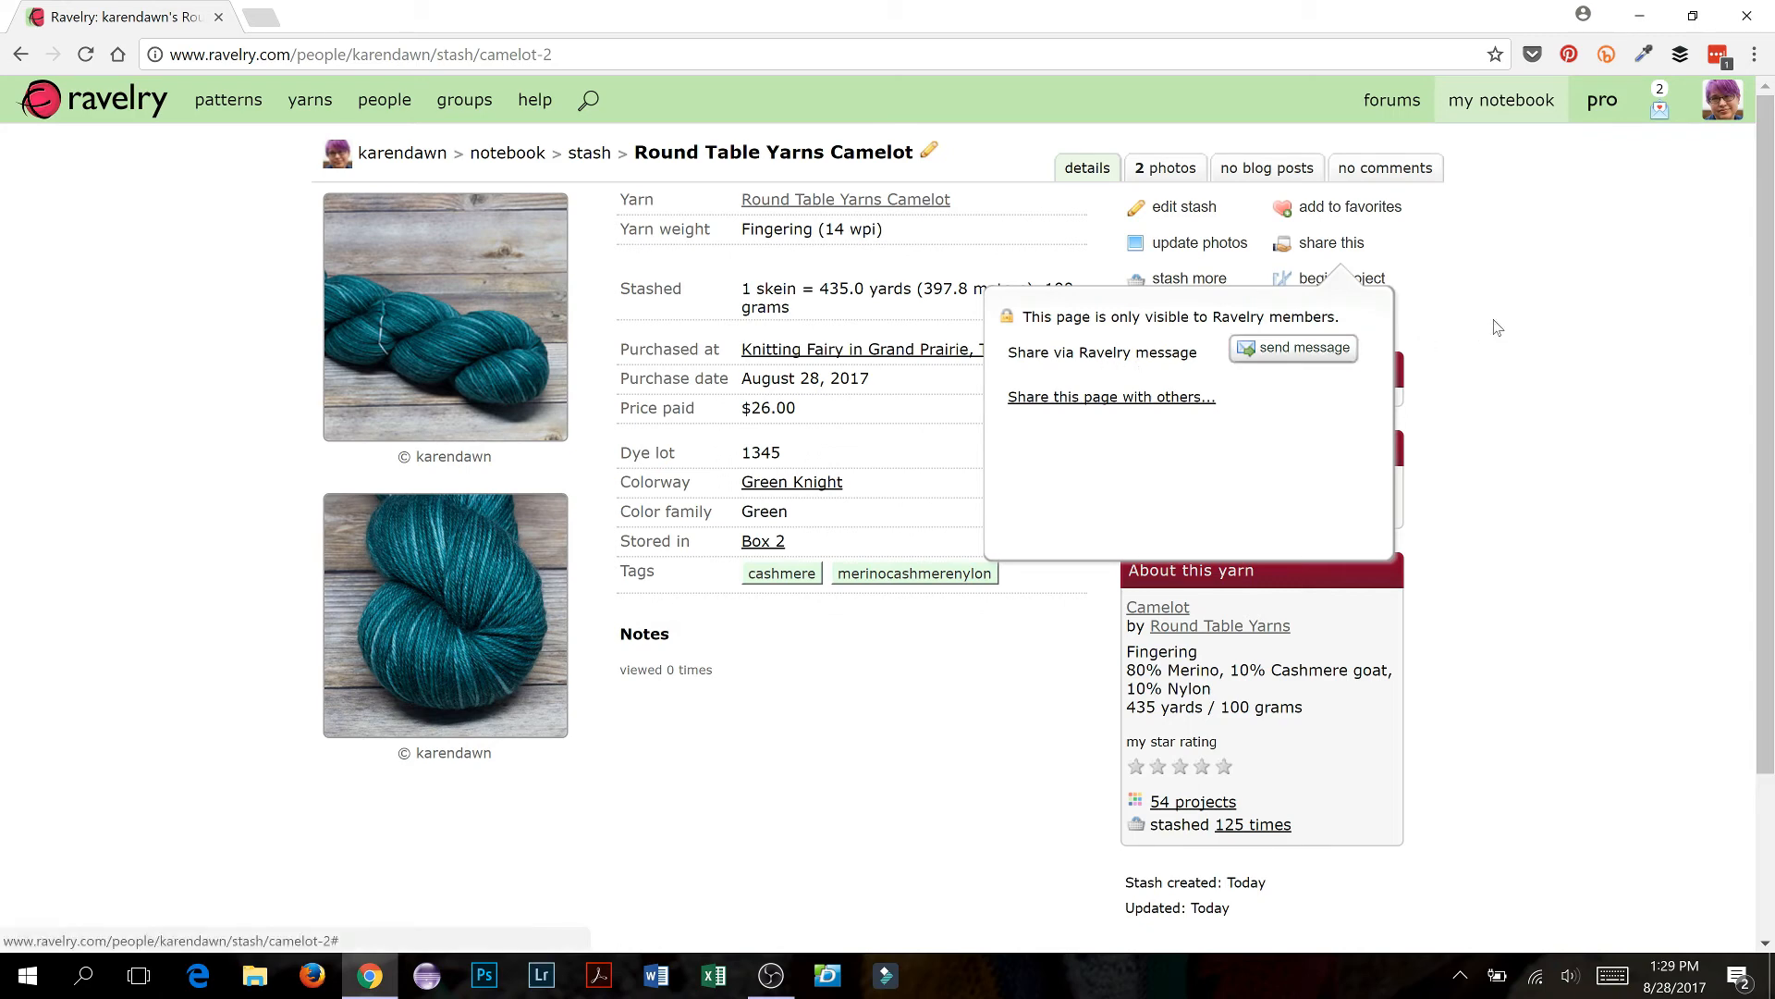
{"action": "left_click", "coordinate": [1474, 339]}
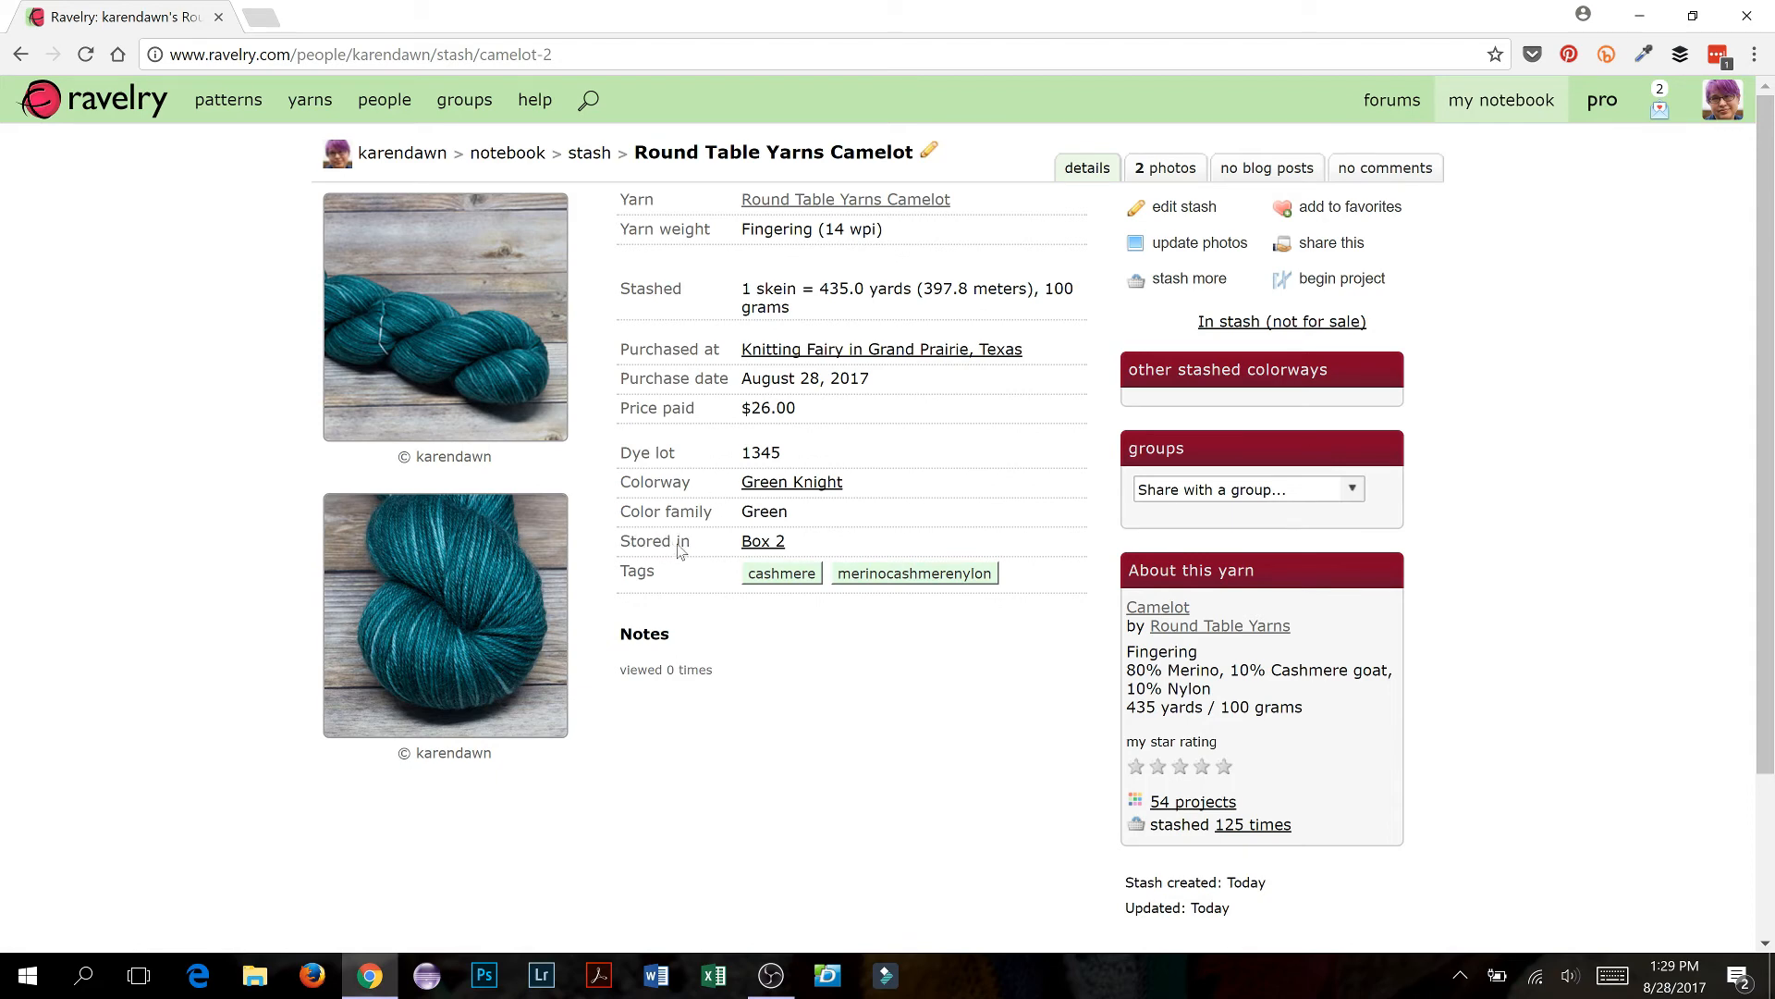
{"action": "left_click", "coordinate": [760, 544]}
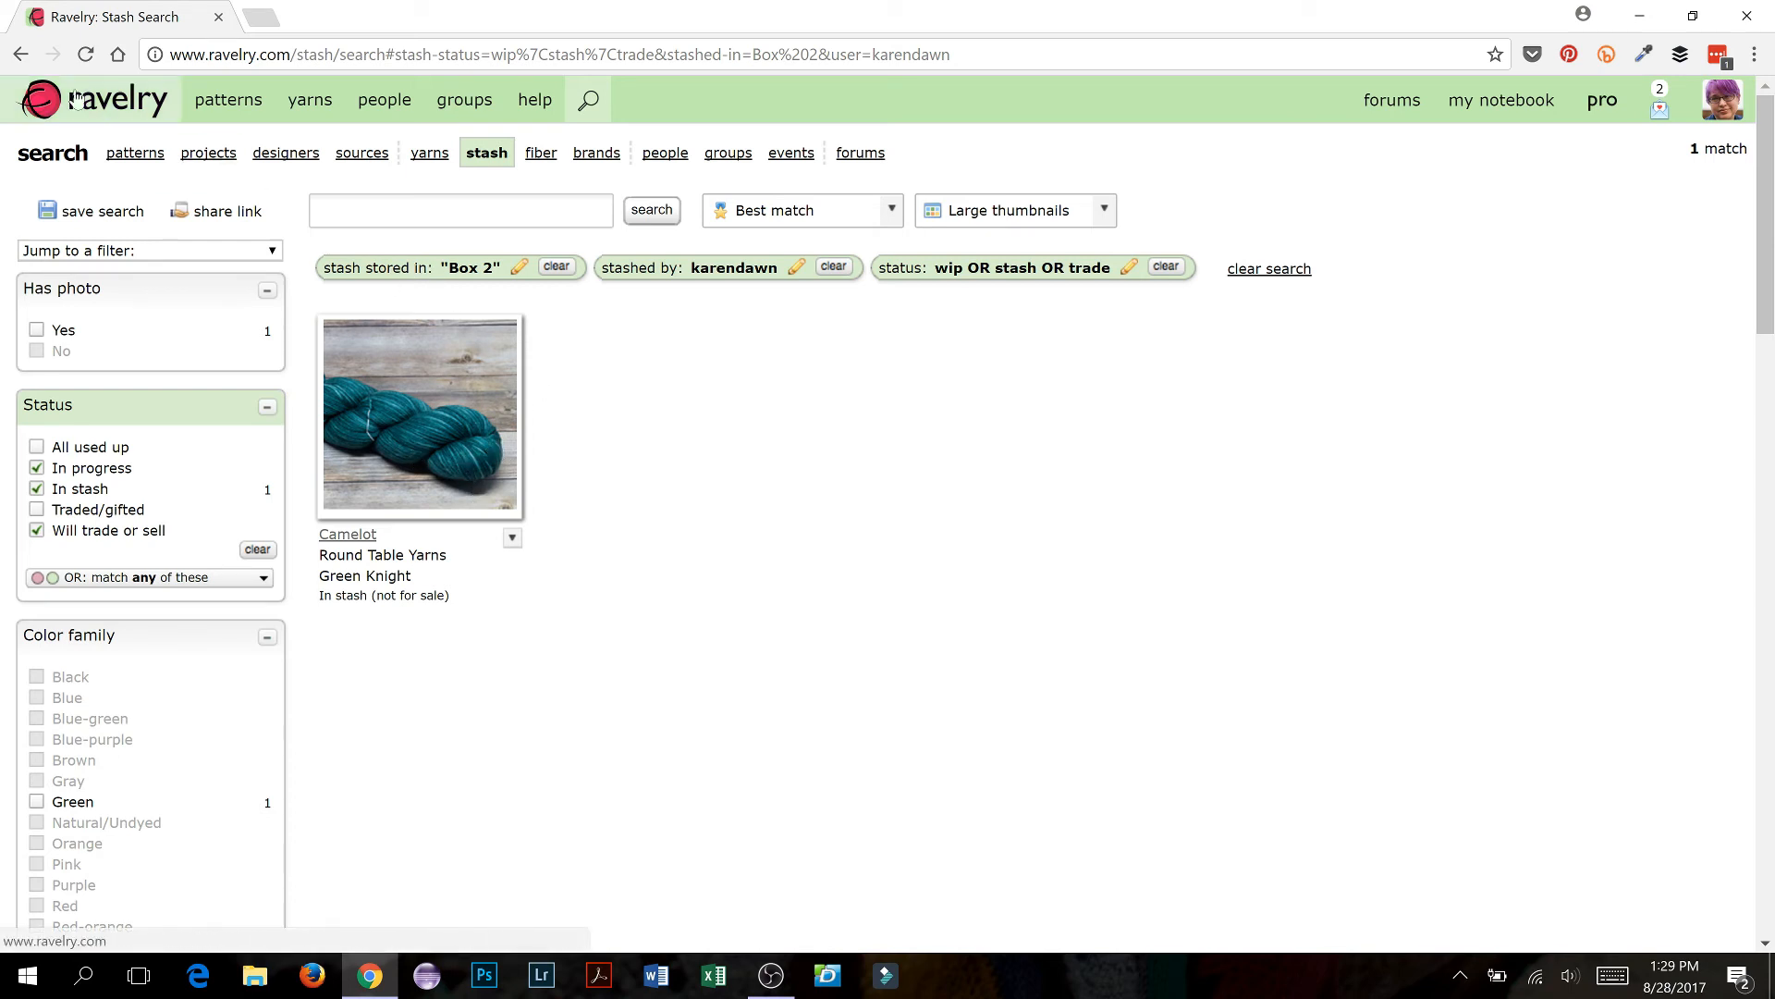
{"action": "left_click", "coordinate": [20, 56]}
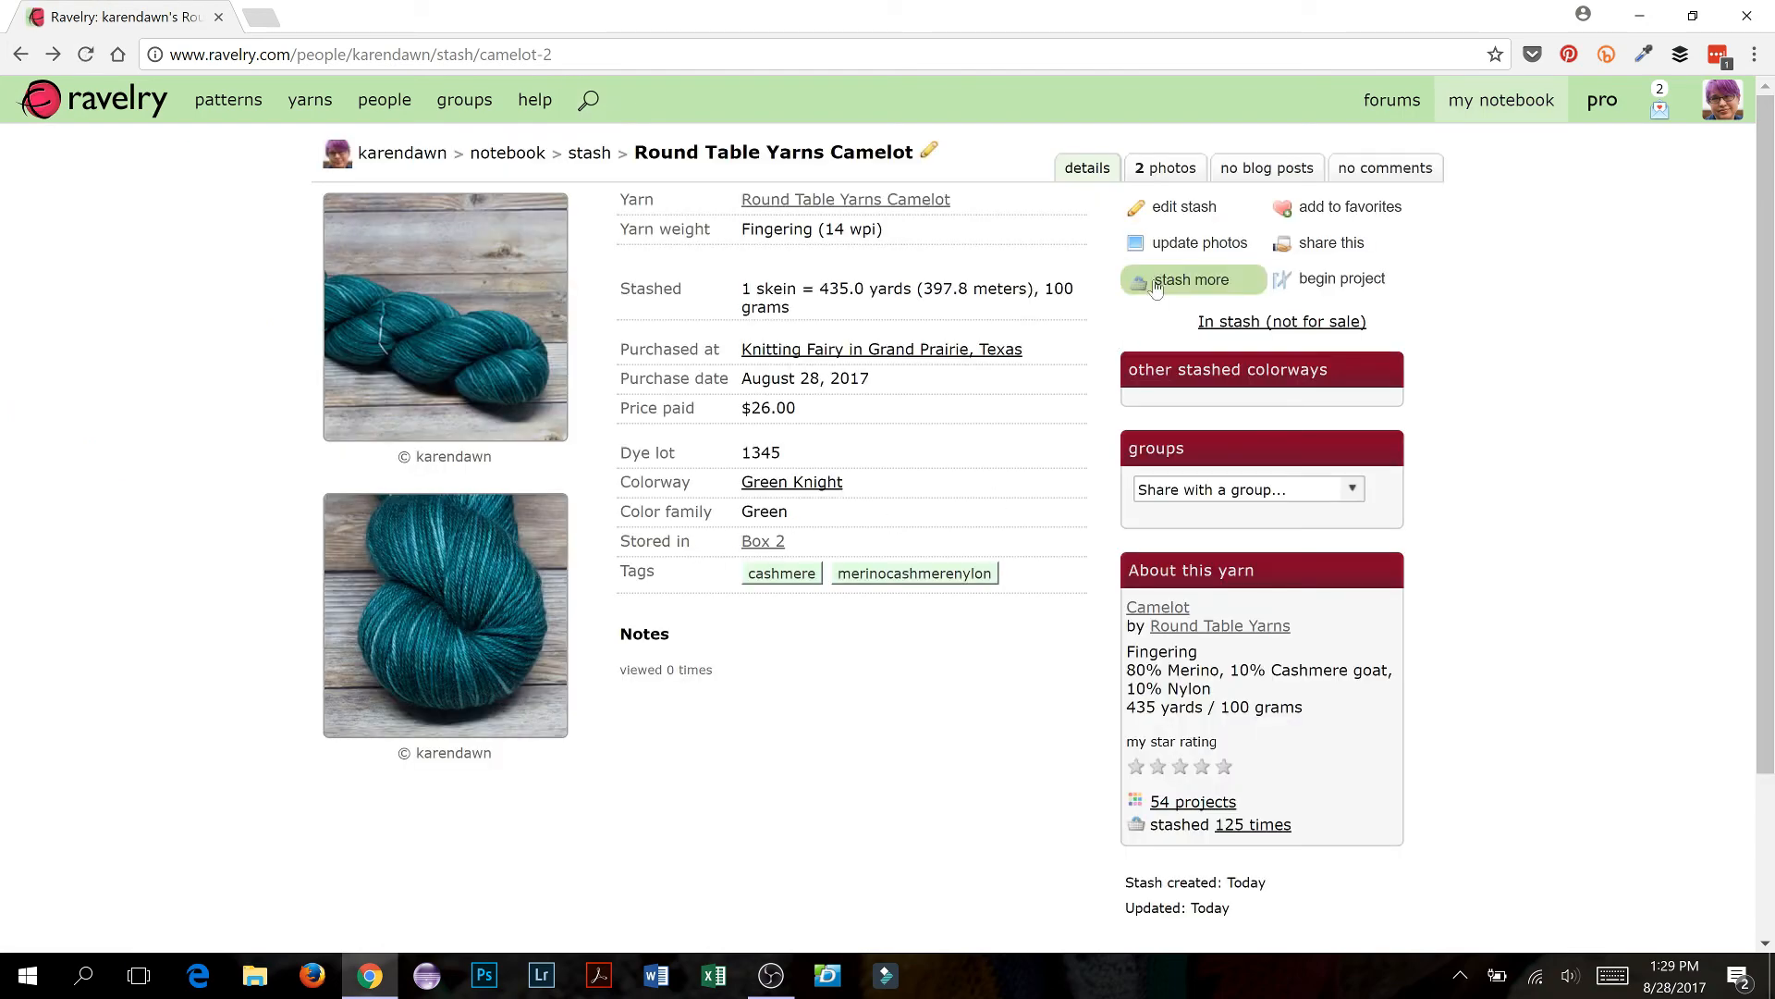
Step: Look over the photo manager of the Camelot stash entry and go back to the stash overview
{"action": "left_click", "coordinate": [1170, 171]}
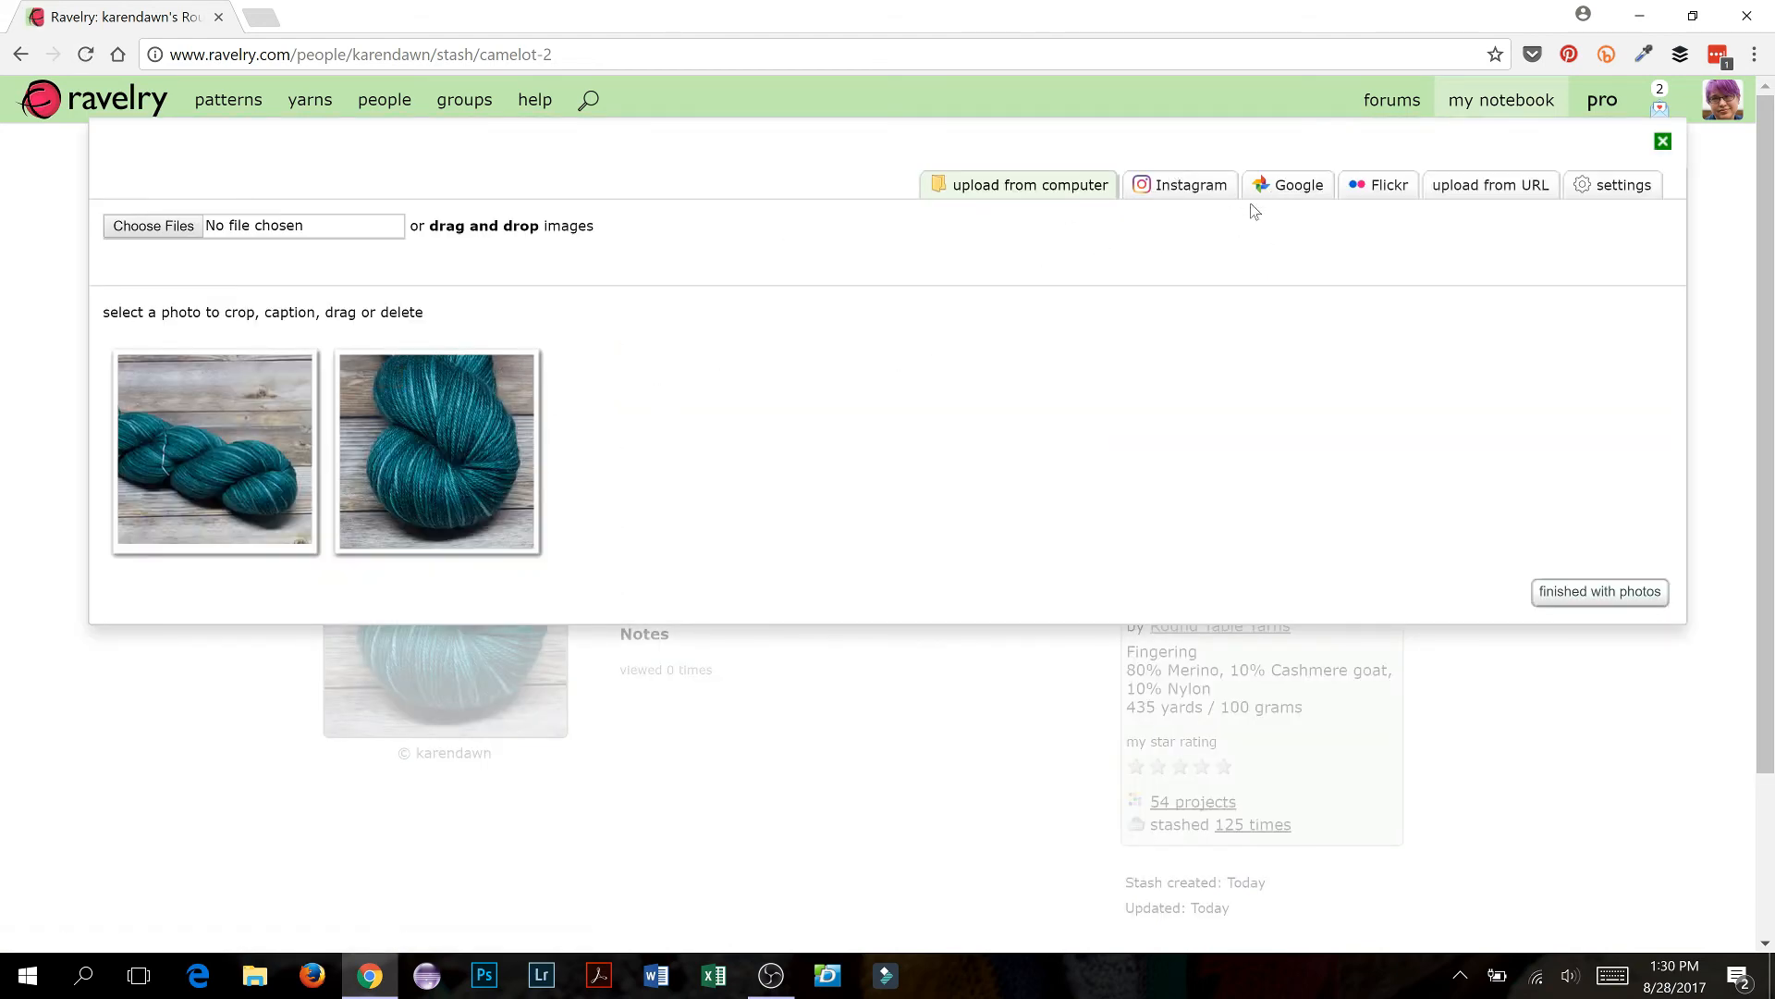
{"action": "left_click", "coordinate": [1630, 603]}
{"action": "left_click", "coordinate": [1637, 599]}
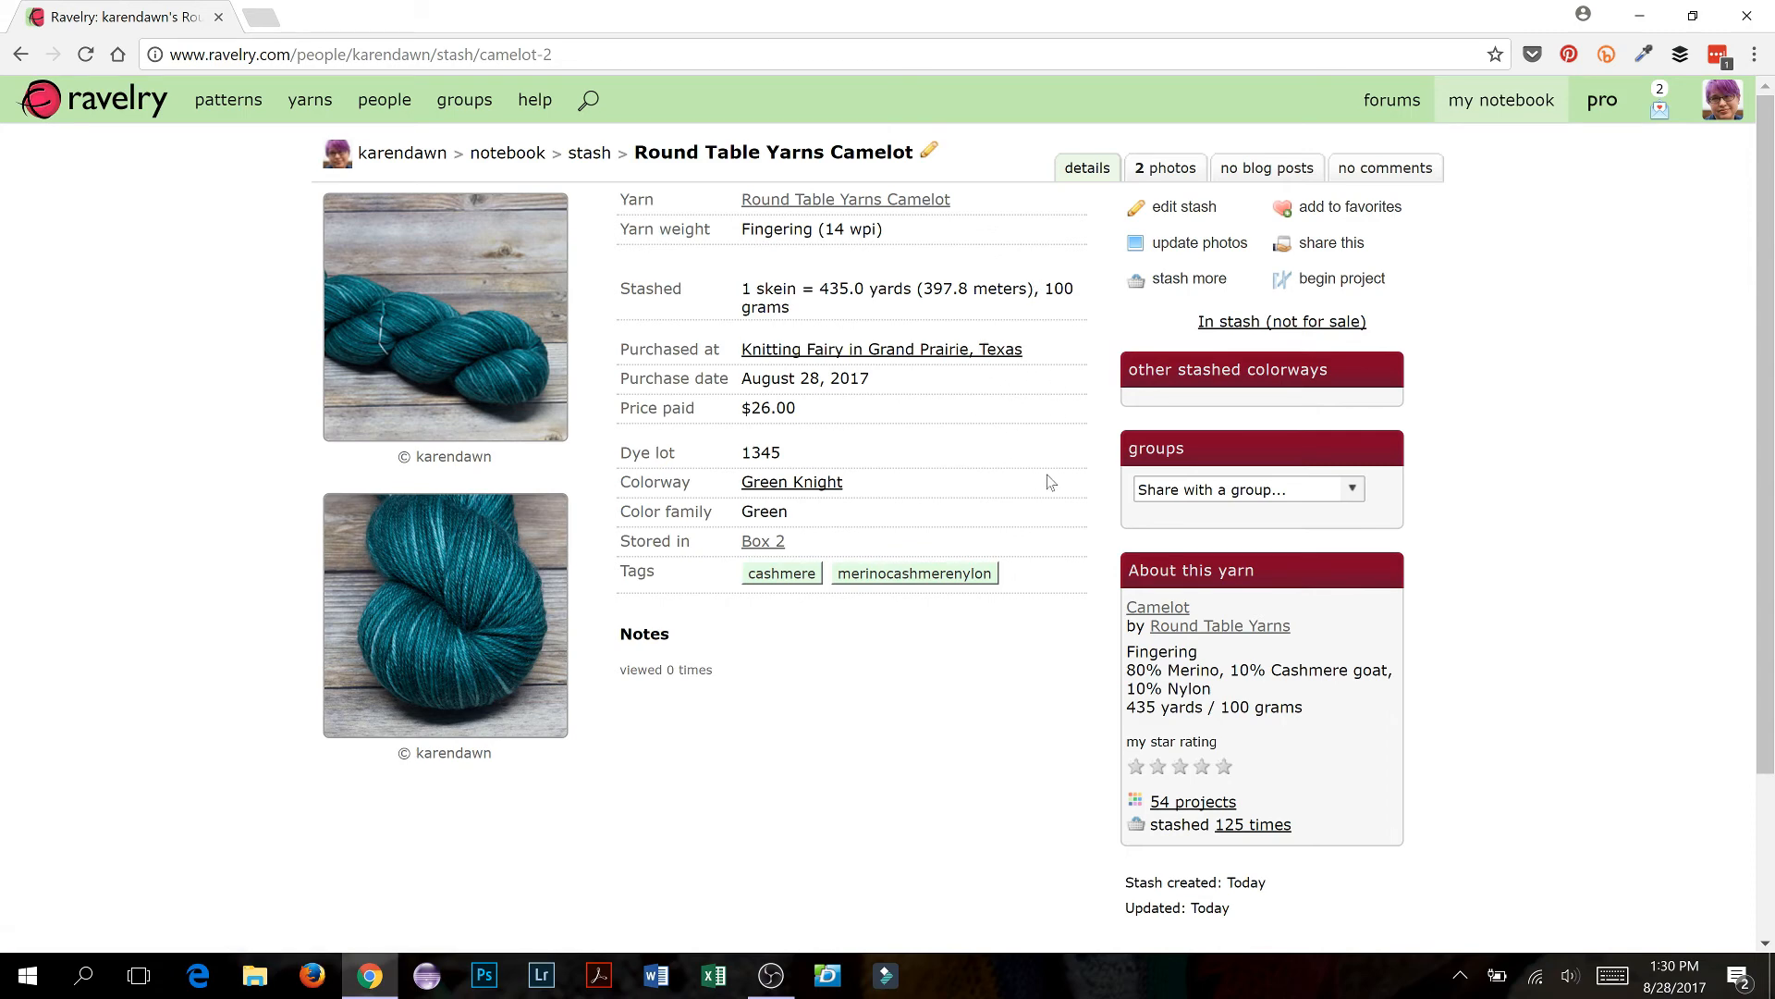
{"action": "left_click", "coordinate": [594, 157]}
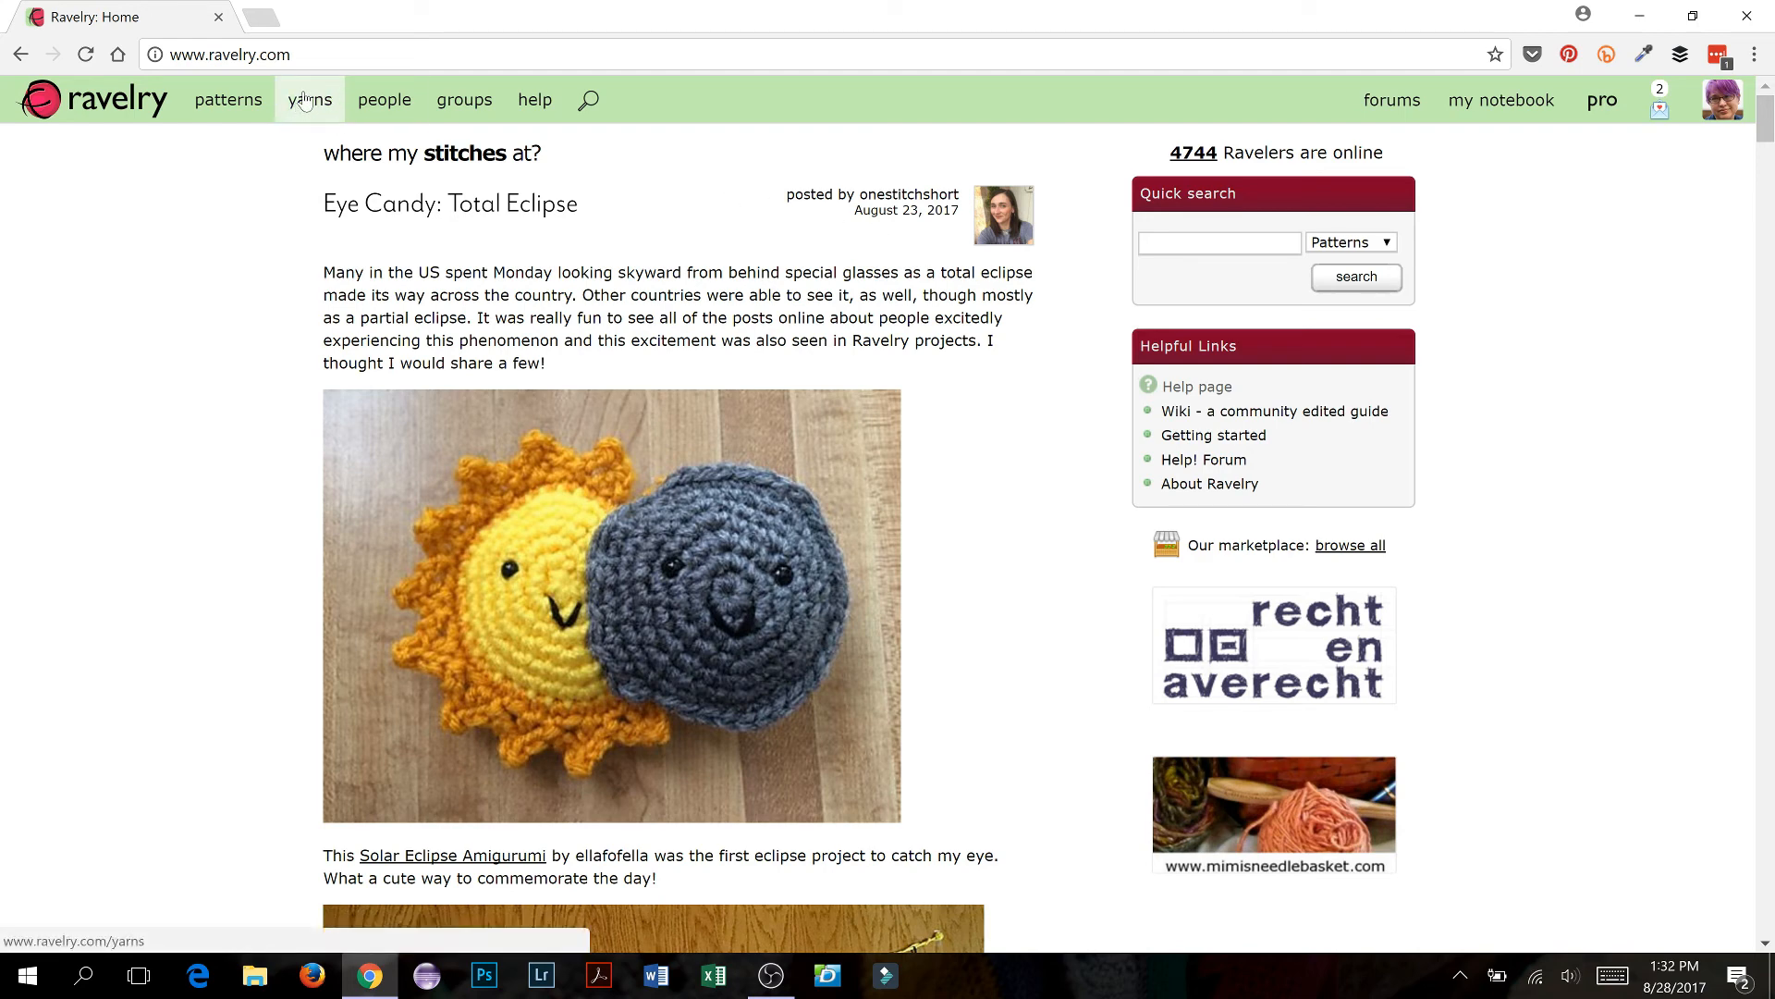
Step: Search the yarn database for Round Table Yarns Camelot and open that yarn's page
{"action": "left_click", "coordinate": [307, 109]}
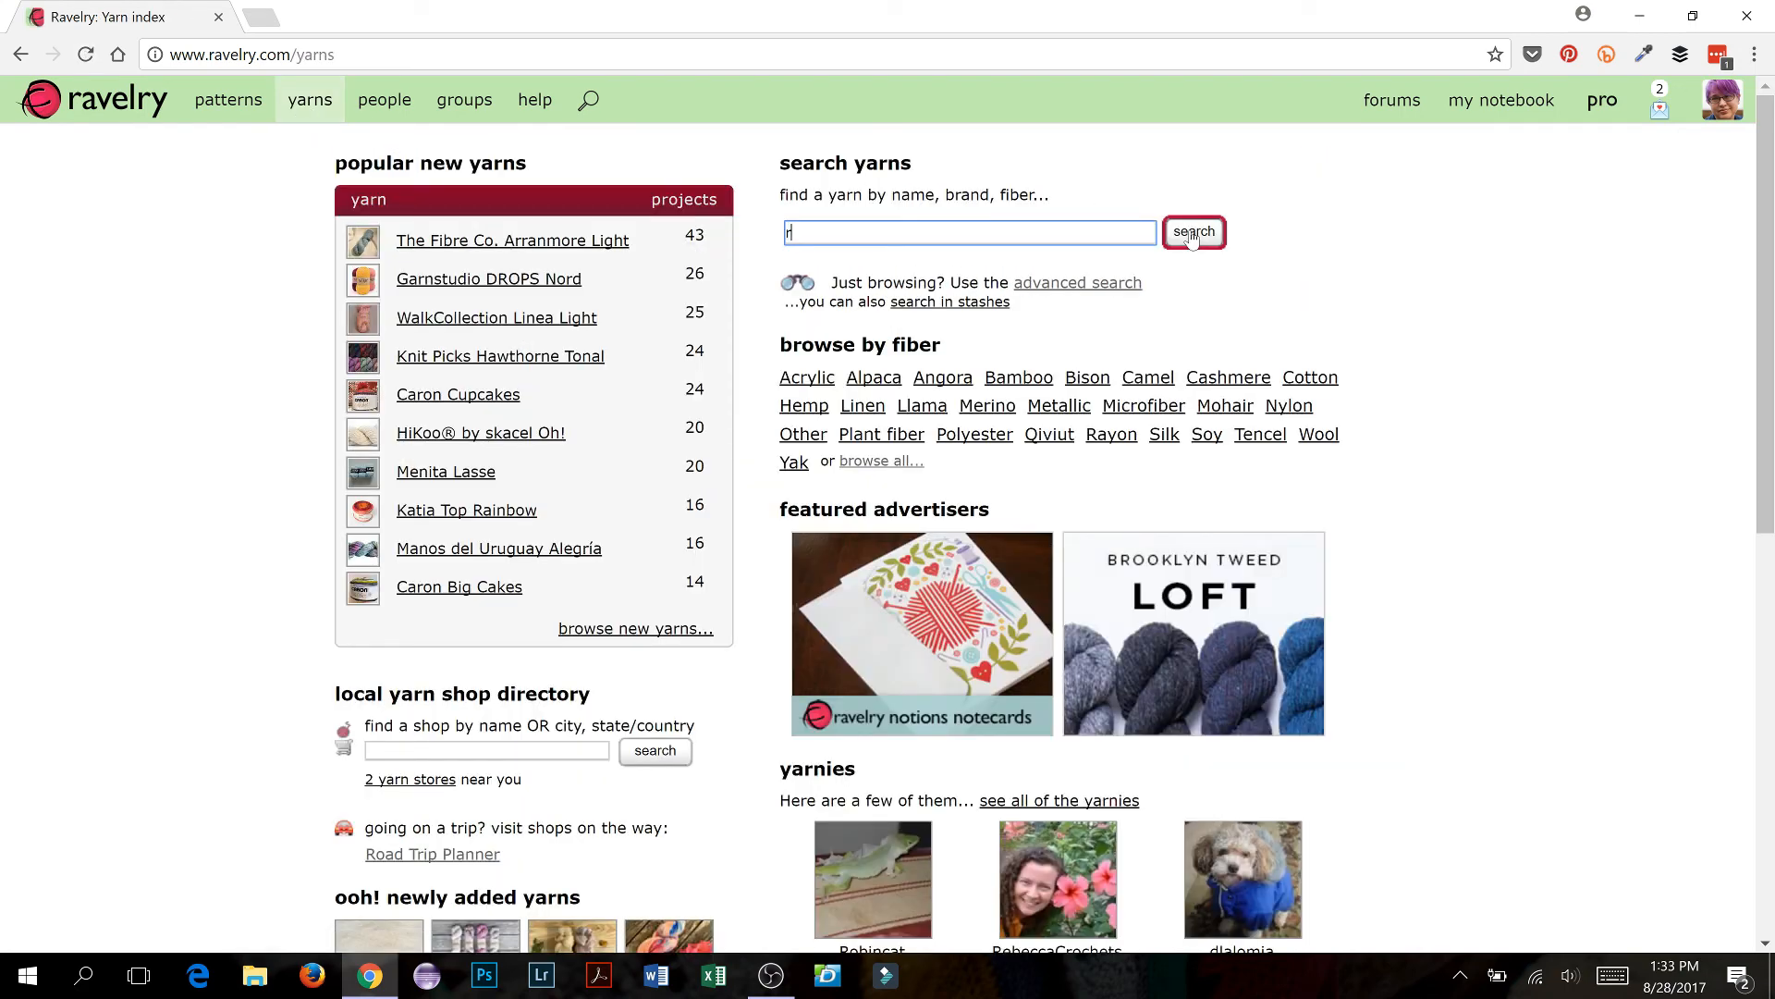
{"action": "type", "text": "ound table"}
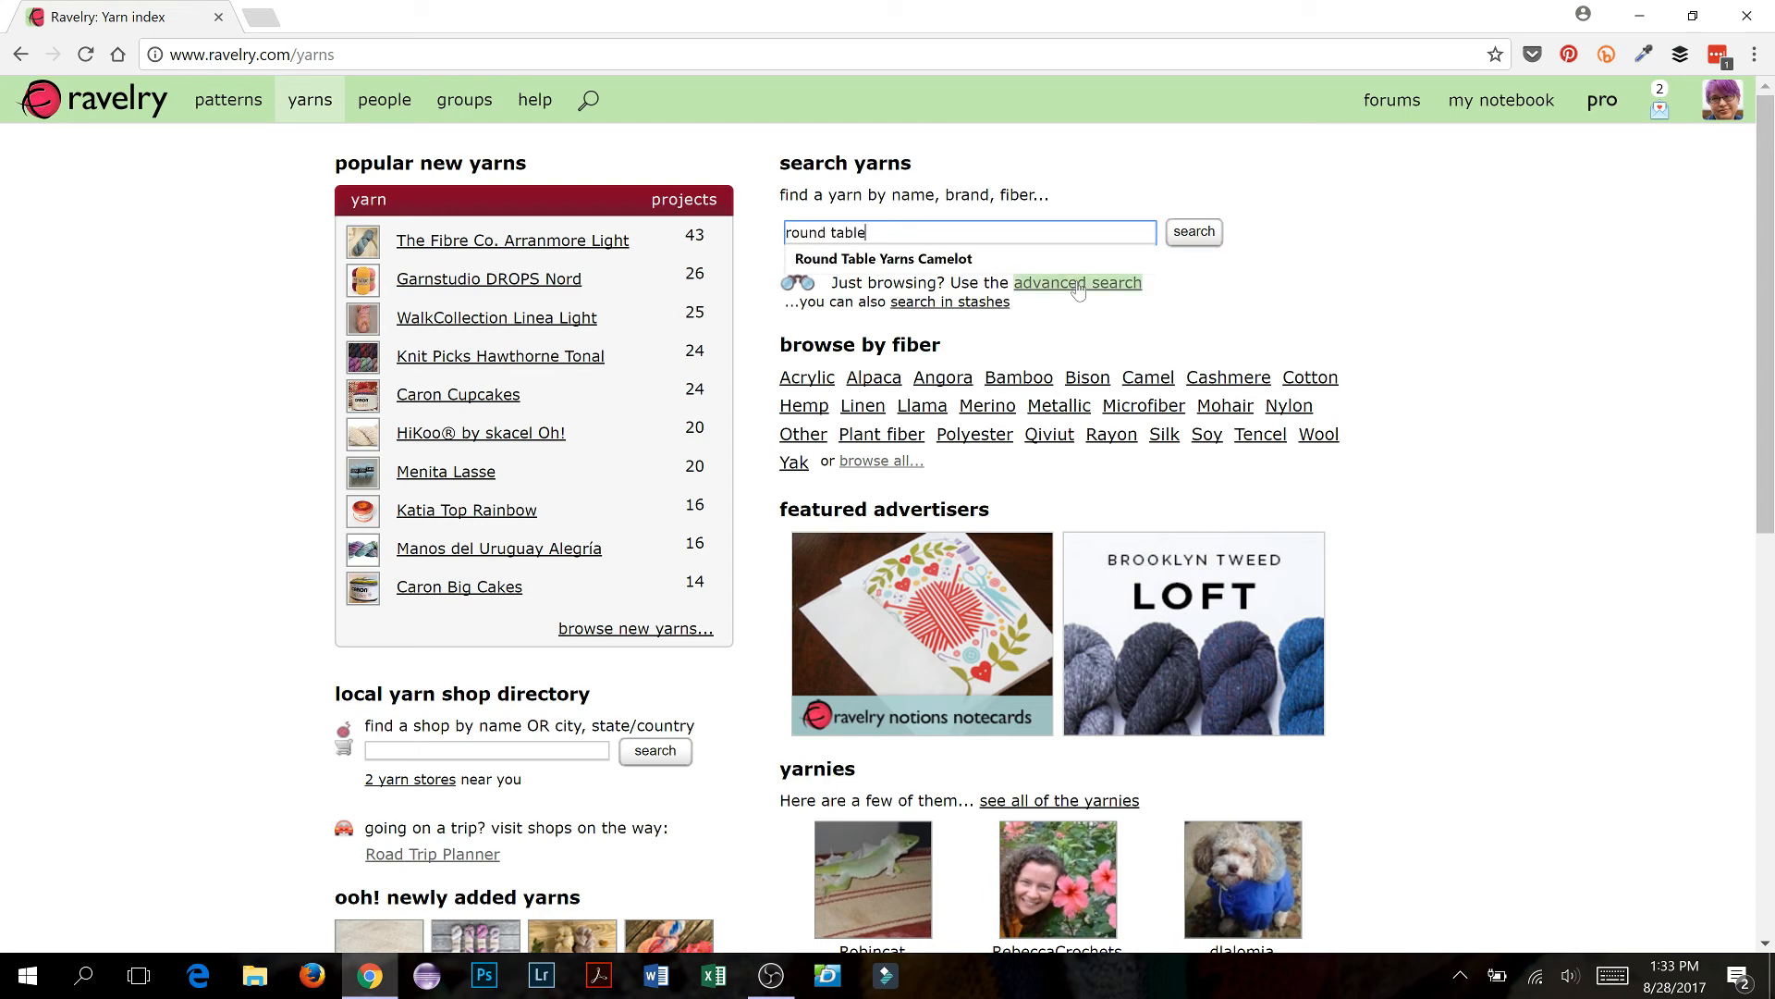
{"action": "key", "text": "Down"}
{"action": "key", "text": "Return"}
{"action": "left_click", "coordinate": [1178, 237]}
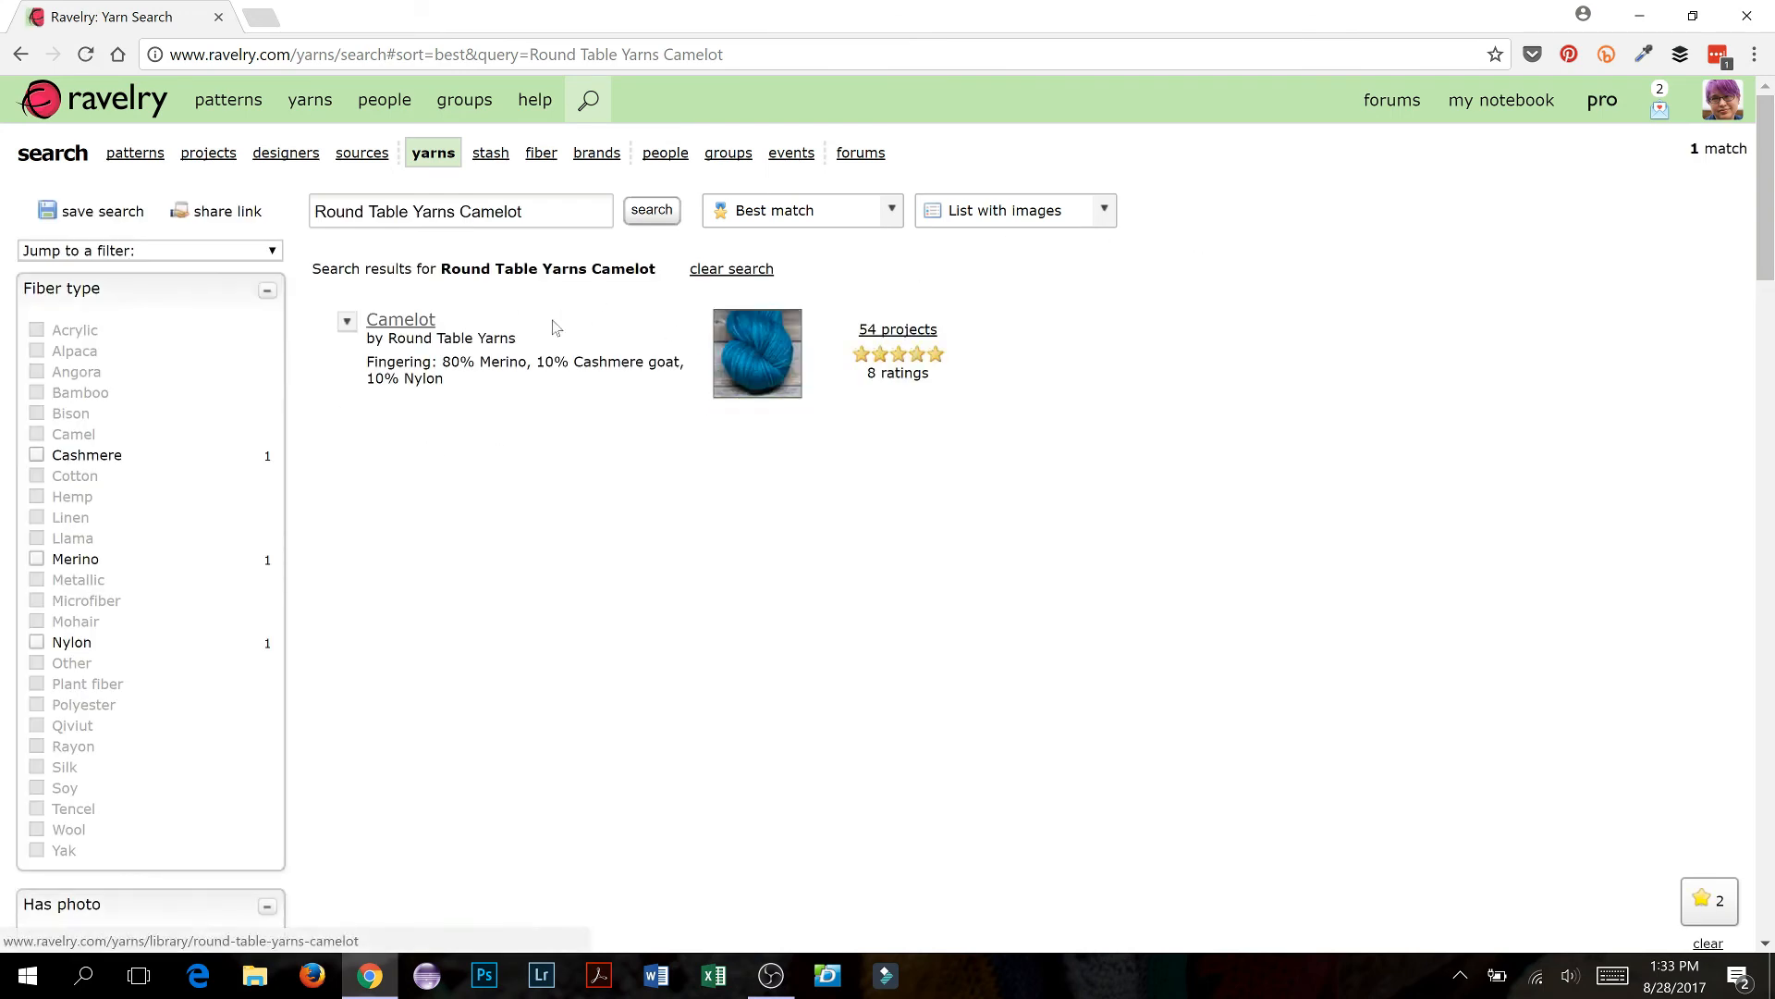
{"action": "left_click", "coordinate": [401, 324]}
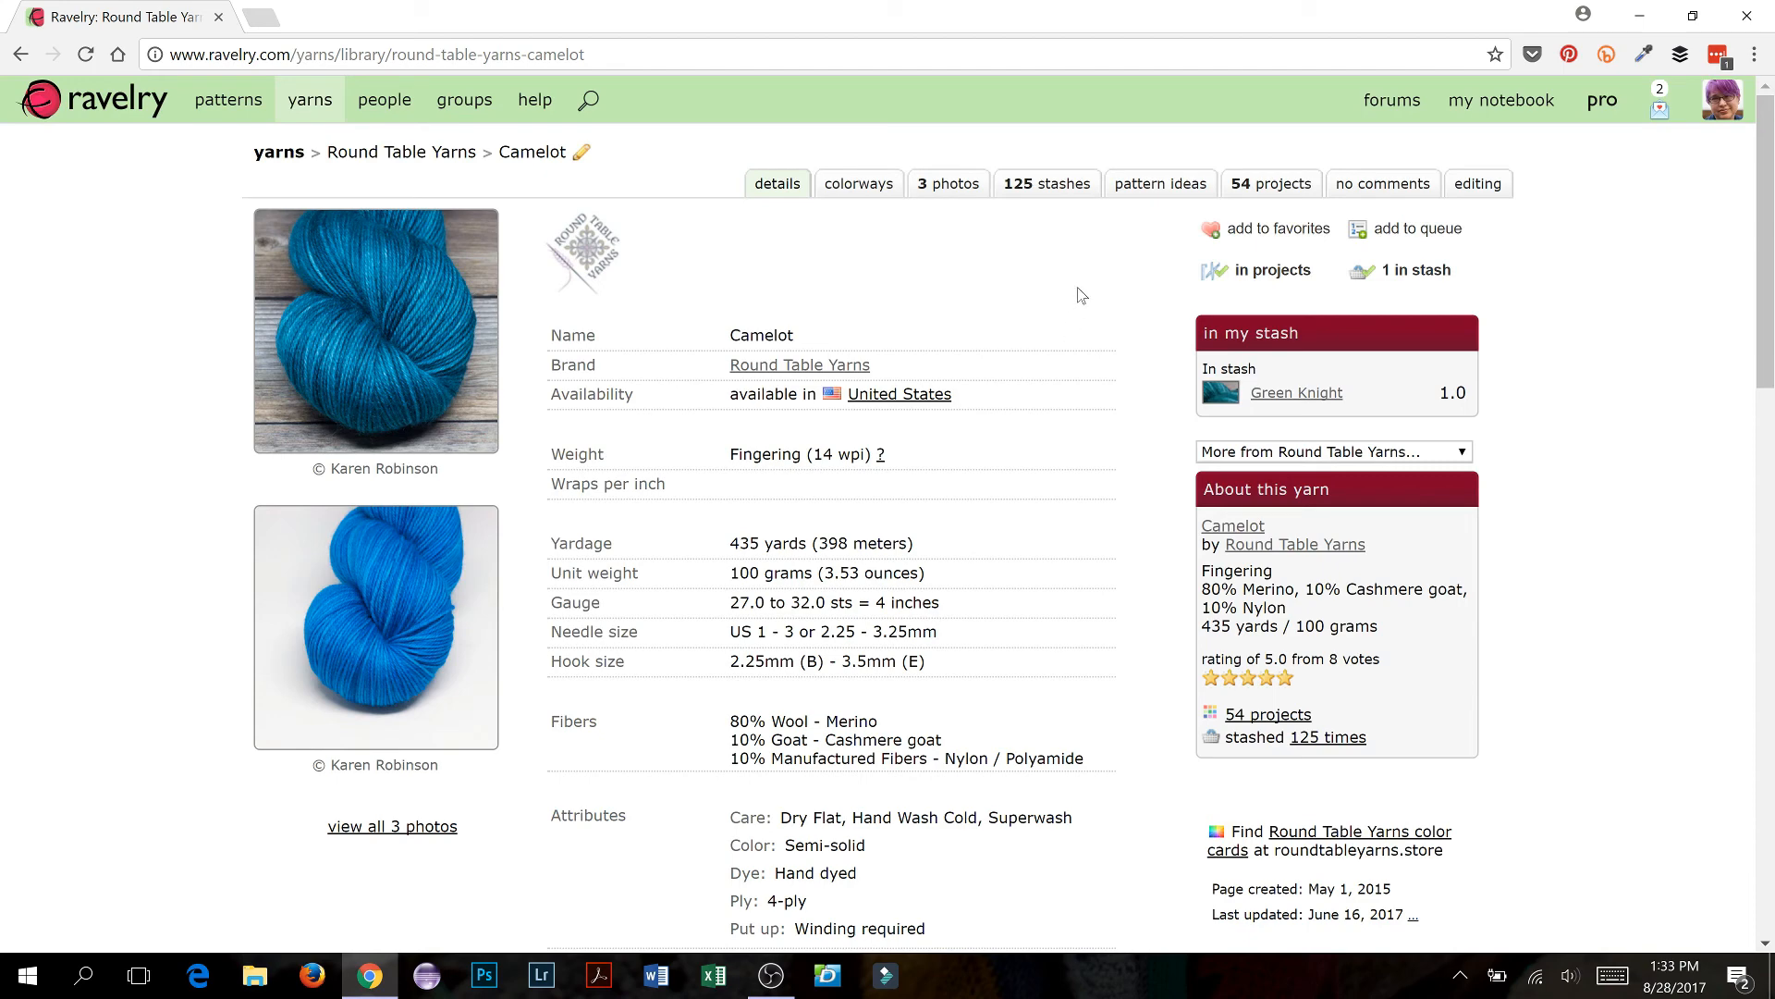
Step: Add 2 skeins of this yarn in the Knight colorway to the stash
{"action": "left_click", "coordinate": [1394, 278]}
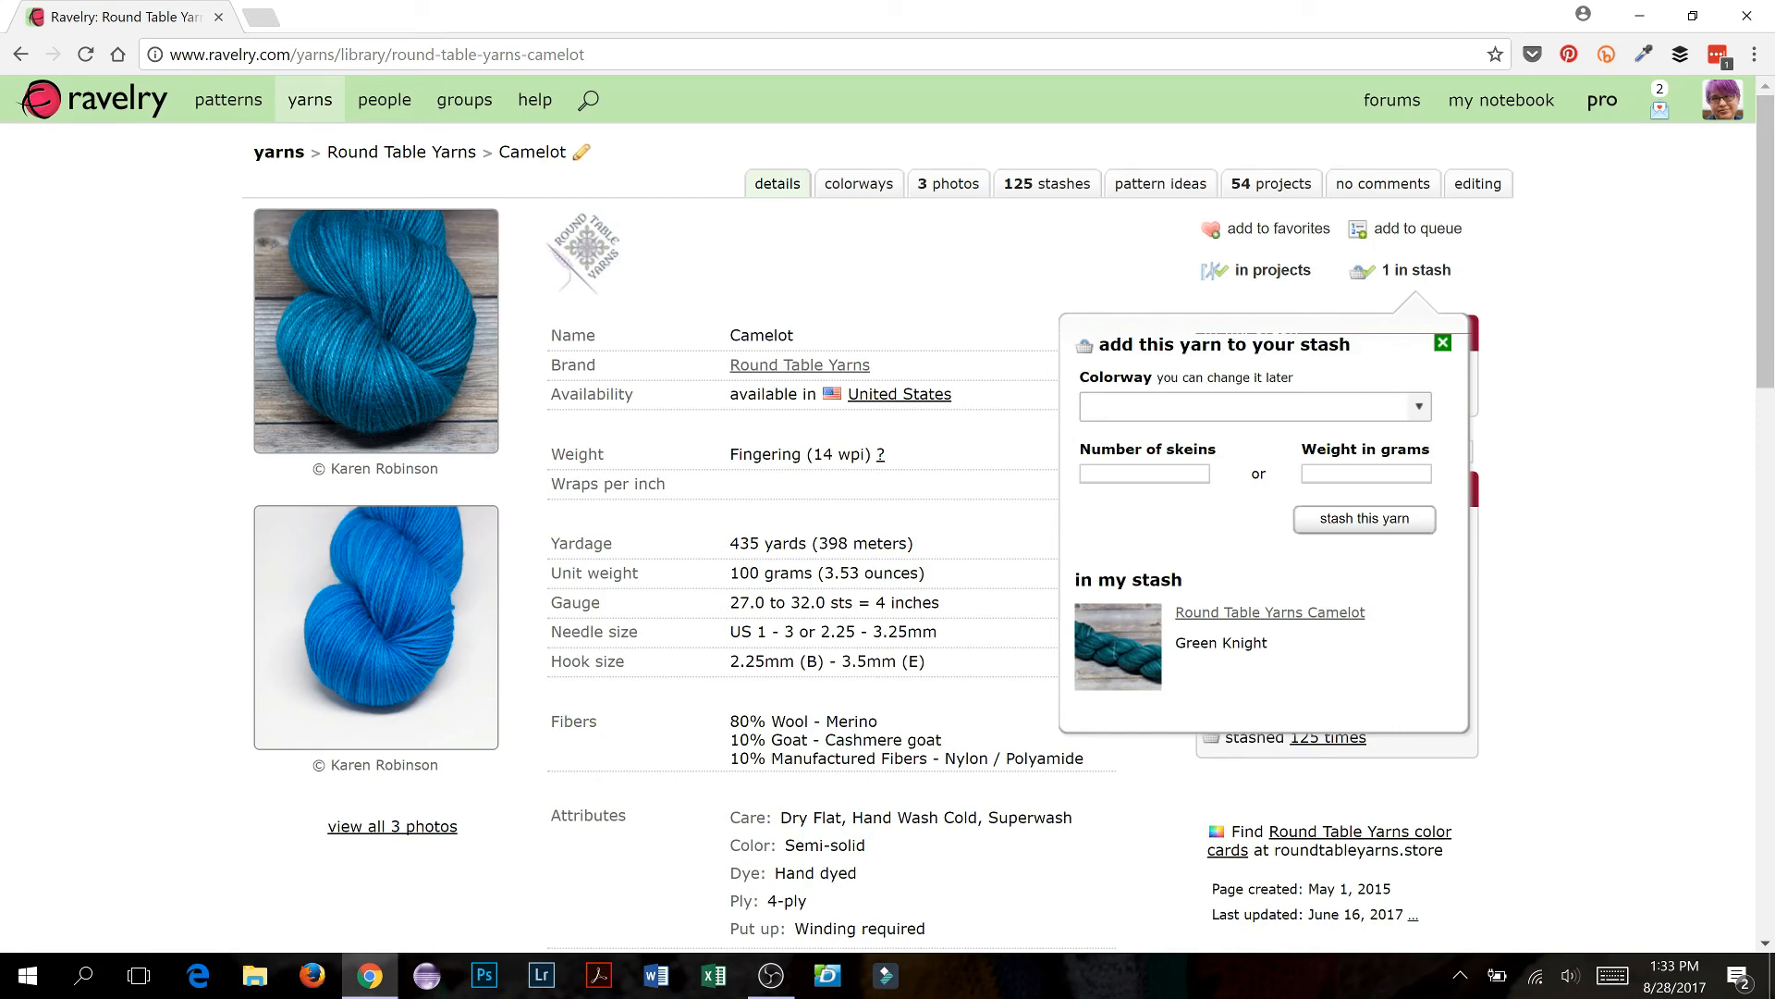
{"action": "left_click", "coordinate": [1419, 407]}
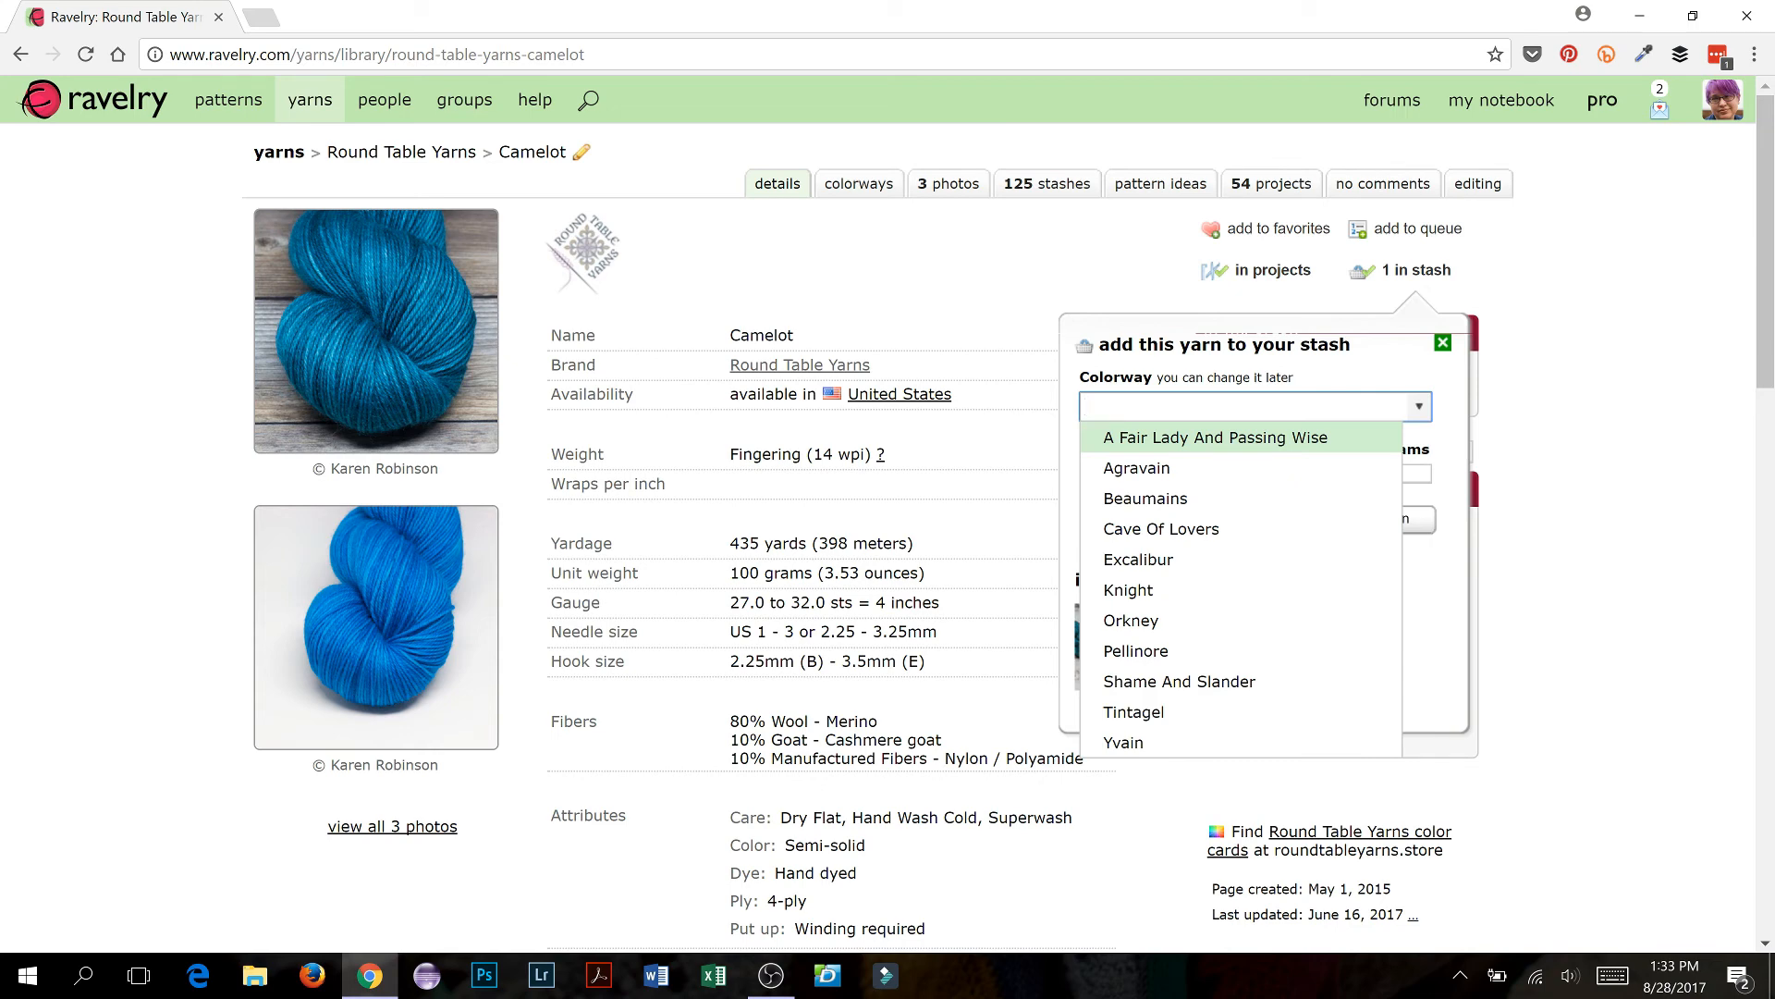
{"action": "left_click", "coordinate": [1184, 602]}
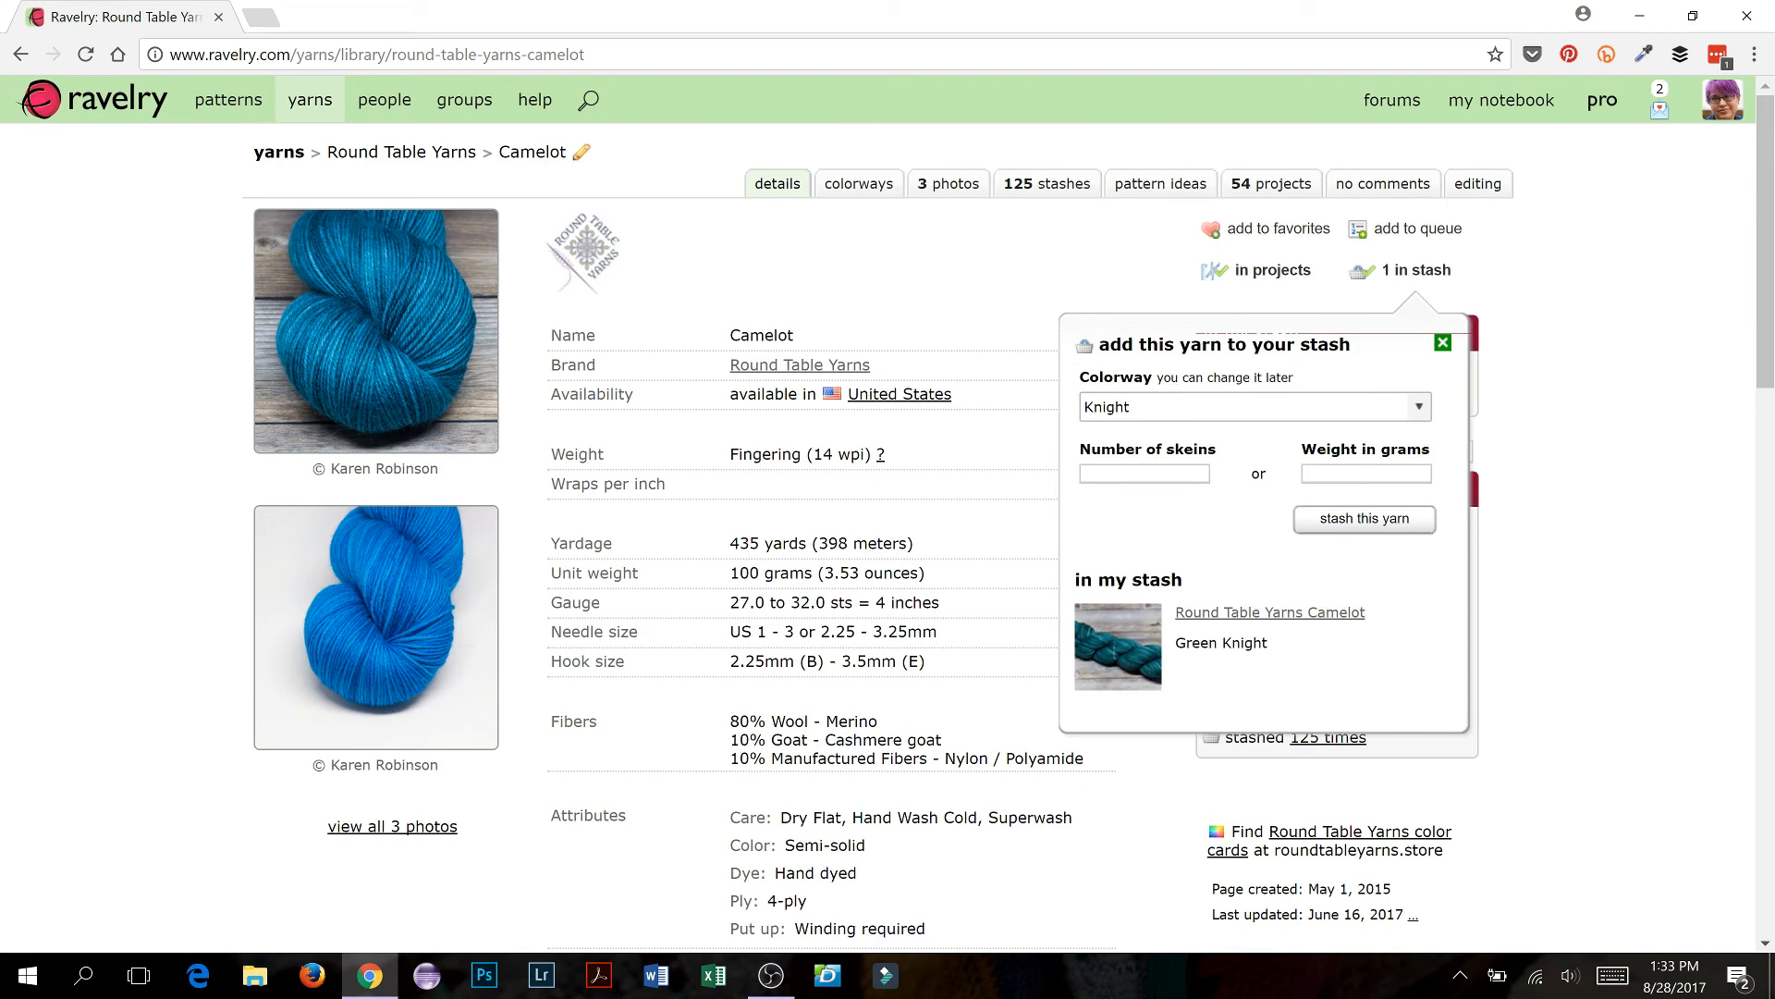
{"action": "left_click", "coordinate": [1146, 473]}
{"action": "type", "text": "2"}
{"action": "left_click", "coordinate": [1381, 524]}
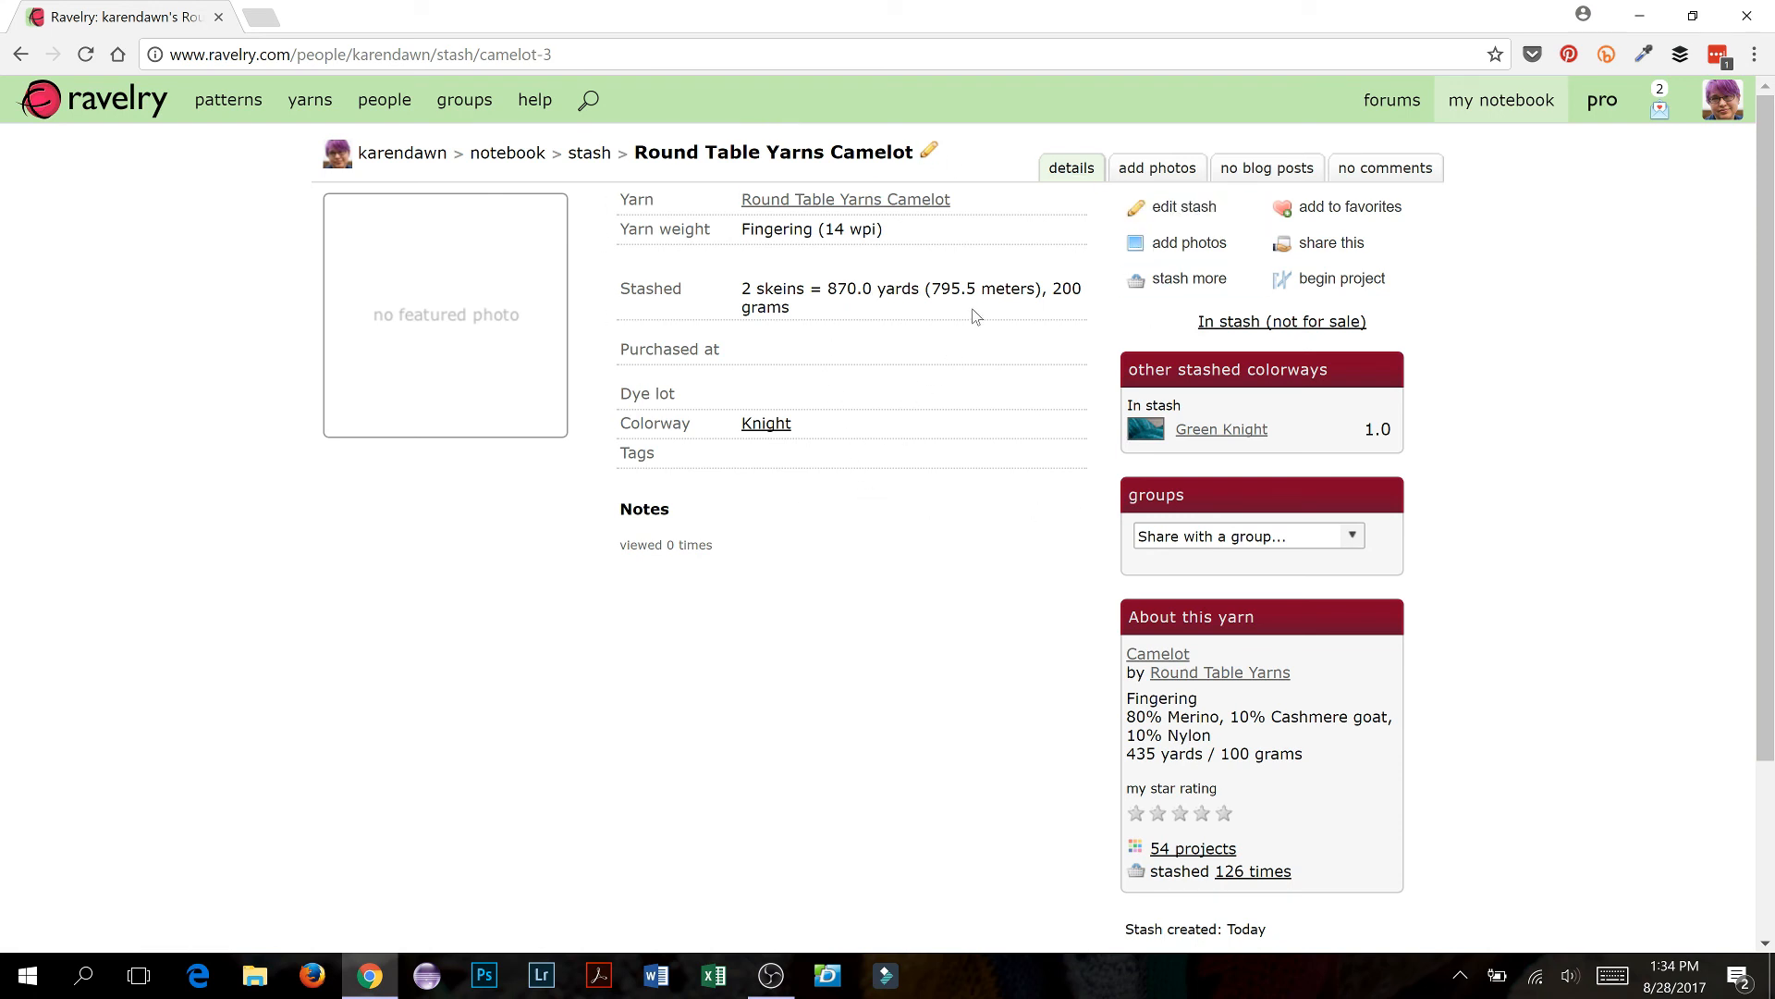
Step: In the new stash entry's details, enter Knitting Fairy as the place of purchase and link it to the Knitting Fairy shop in Grand Prairie, Texas
{"action": "left_click", "coordinate": [1176, 209]}
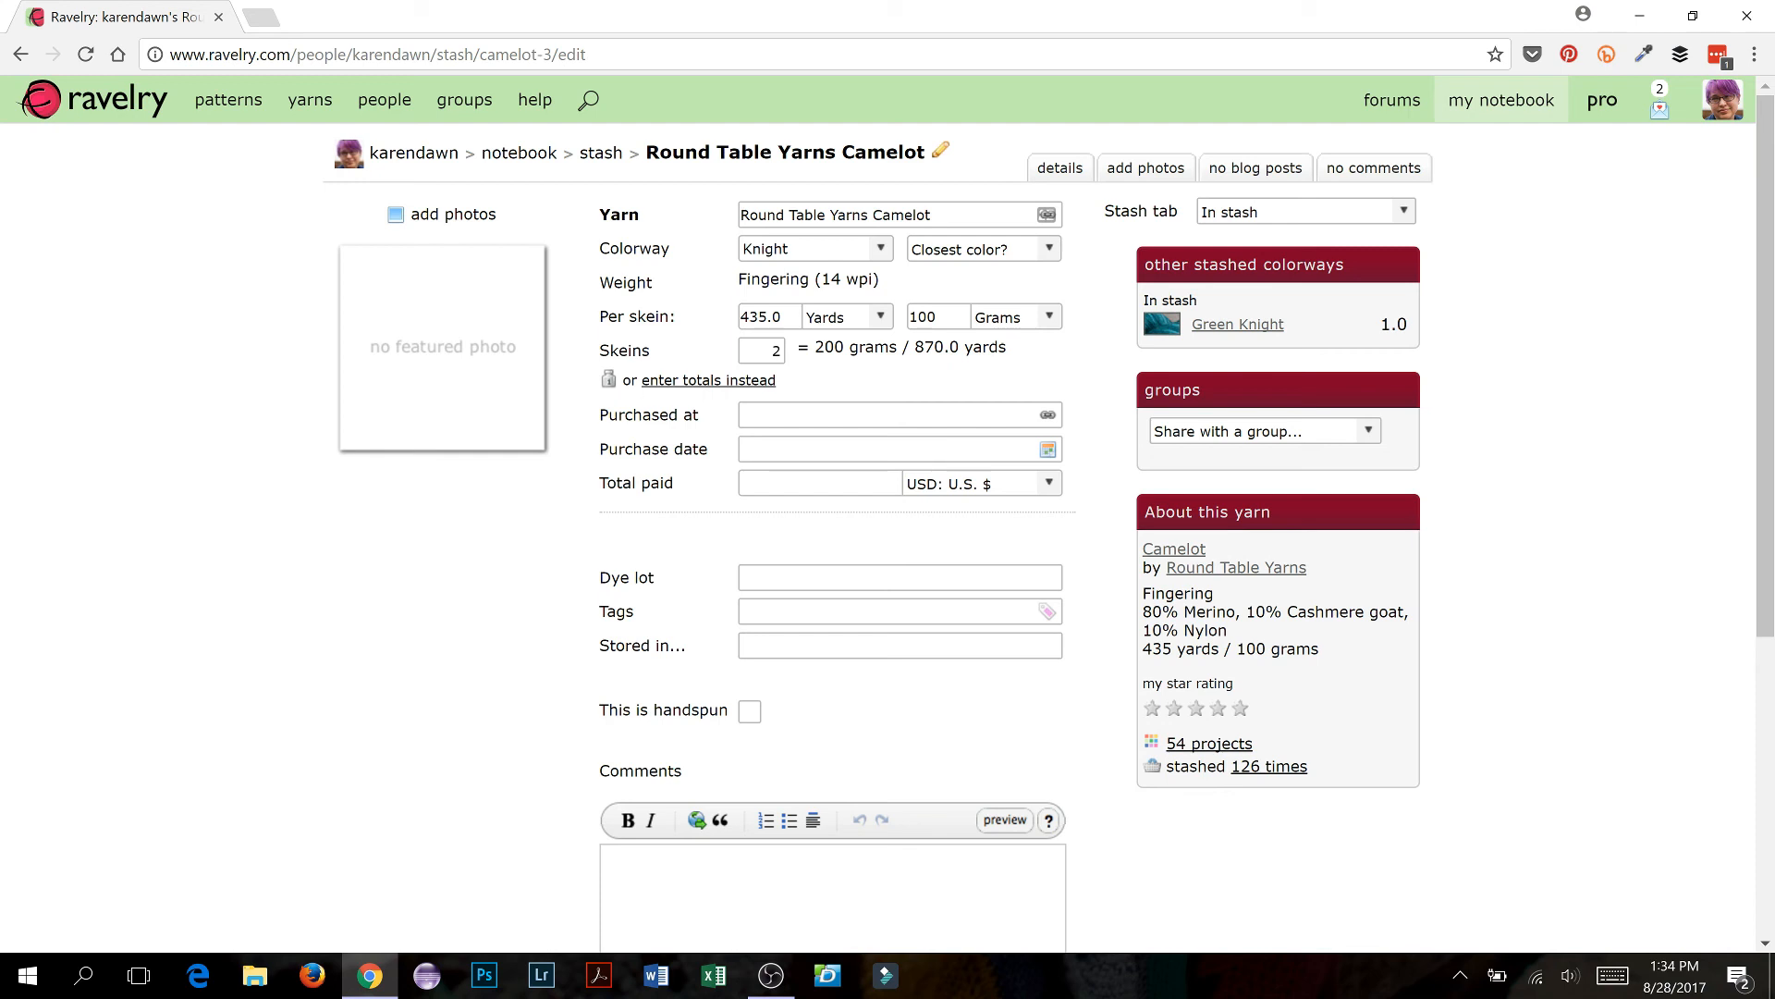
{"action": "left_click", "coordinate": [821, 415]}
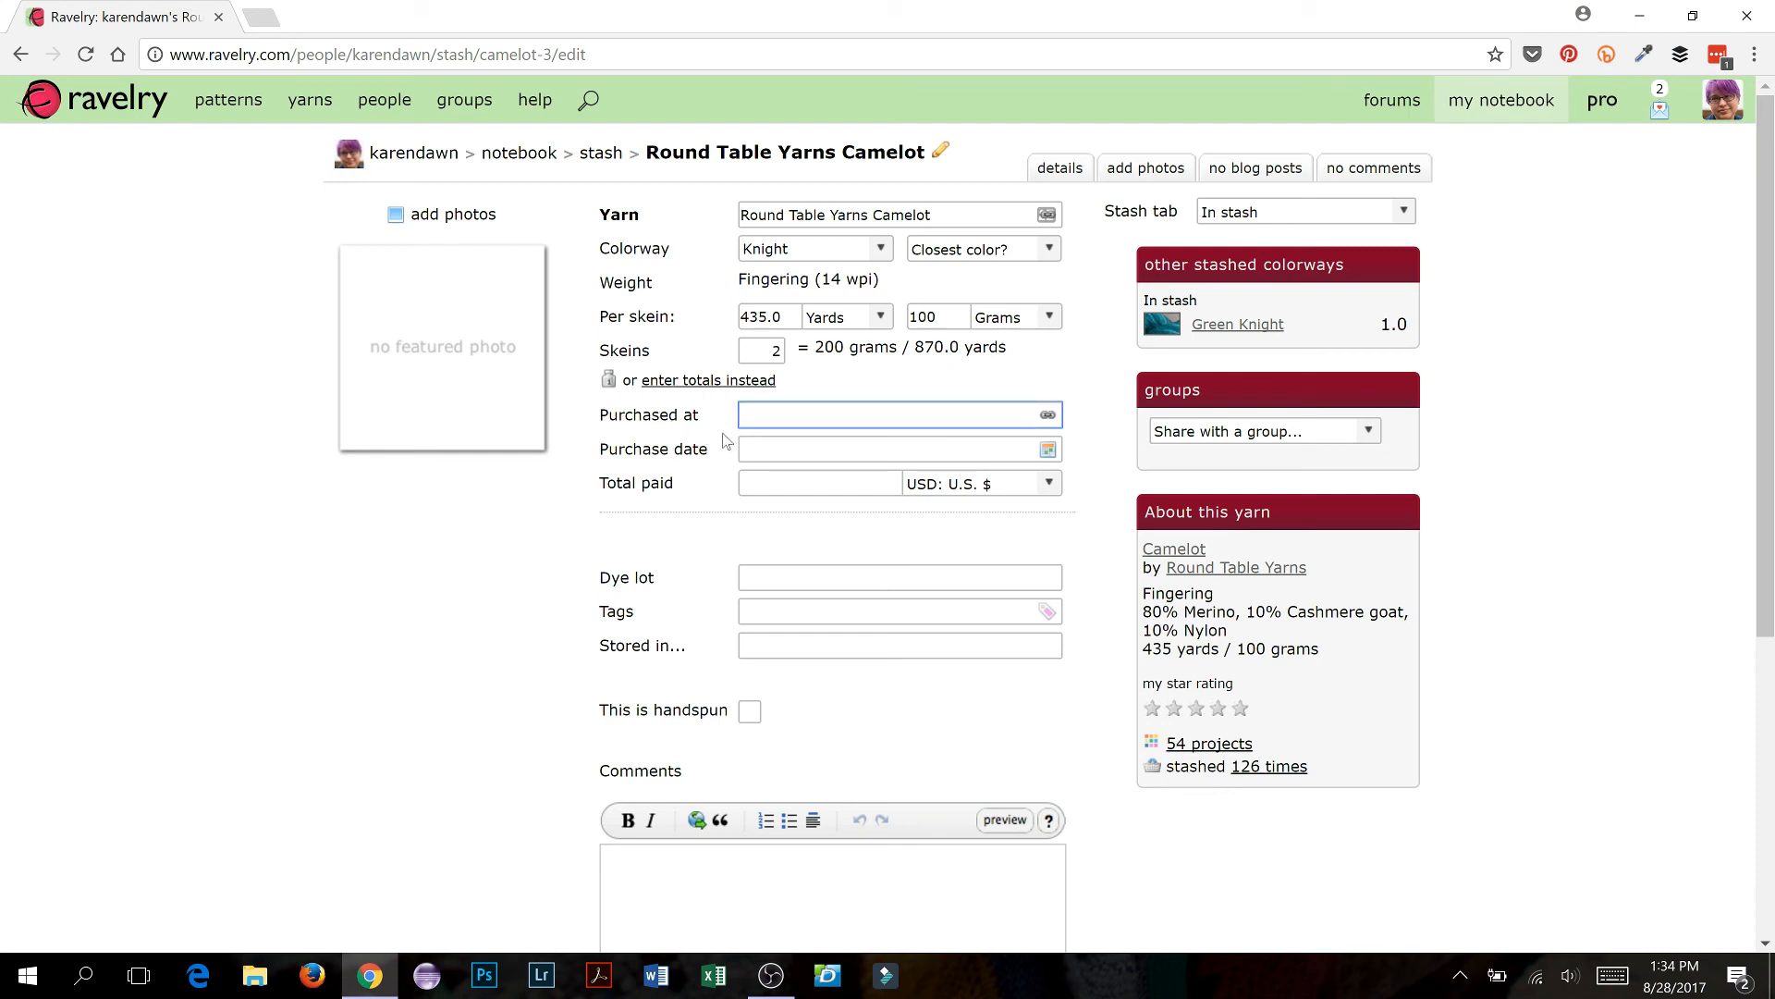
{"action": "type", "text": "nitting Fairy"}
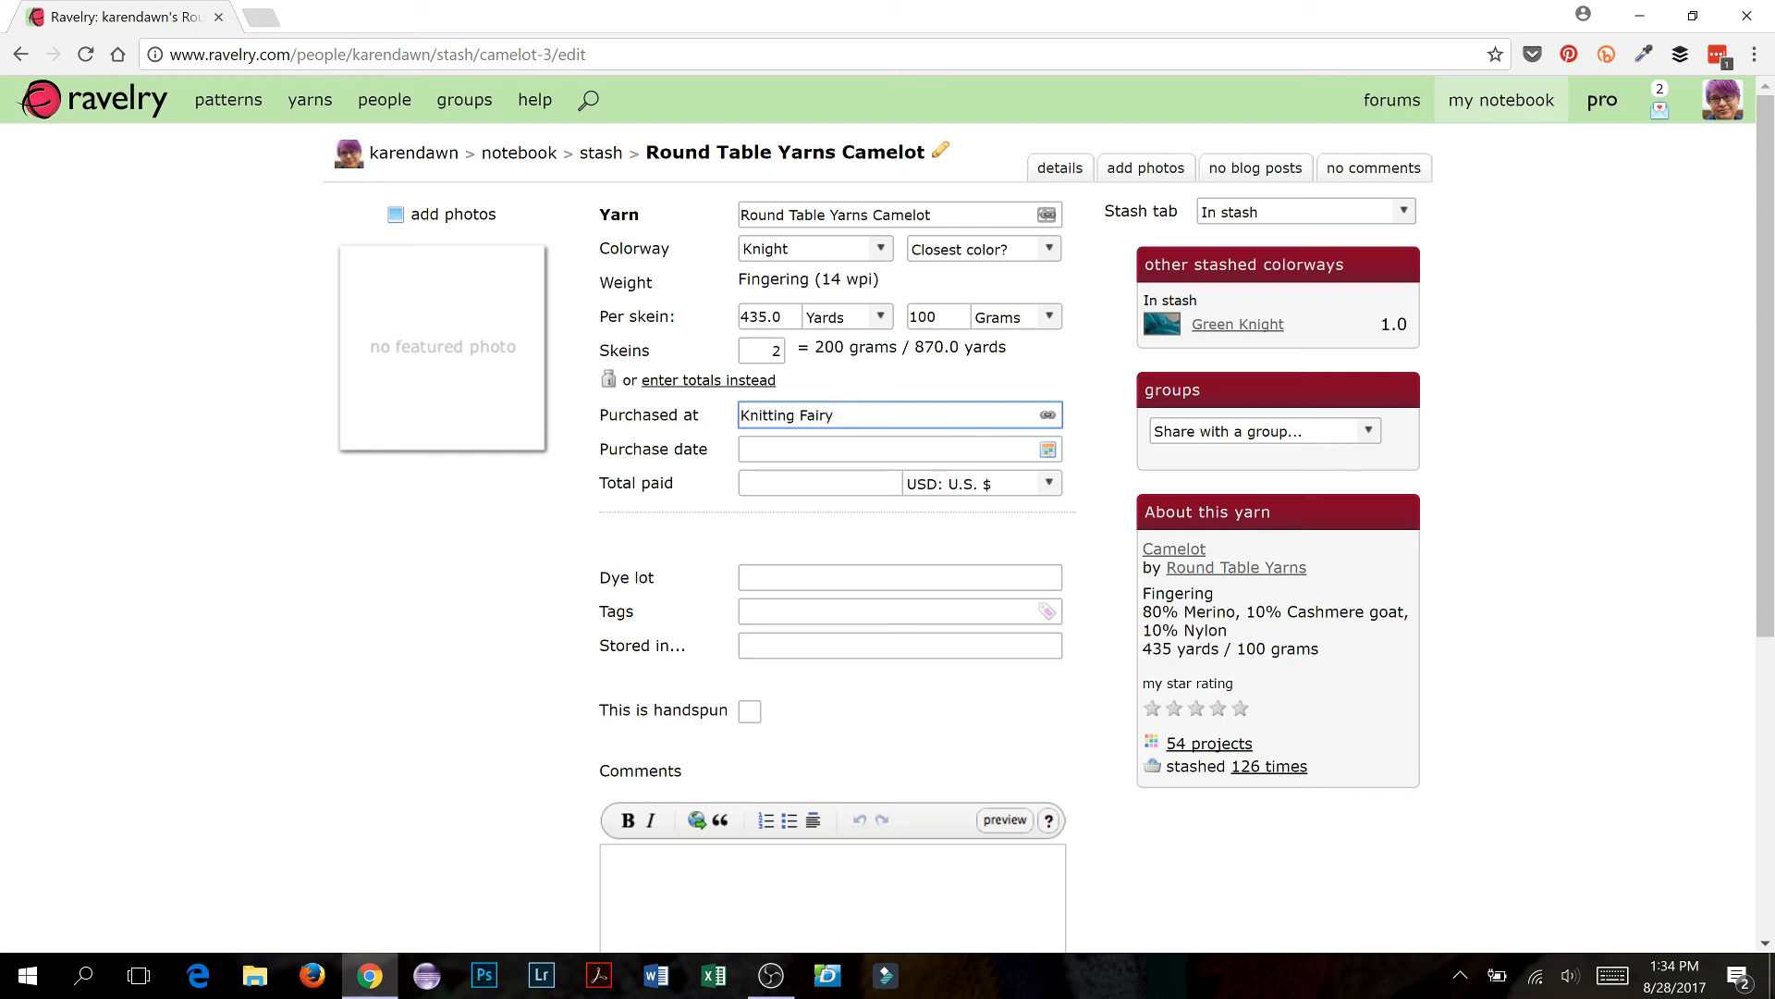
{"action": "left_click", "coordinate": [1048, 416]}
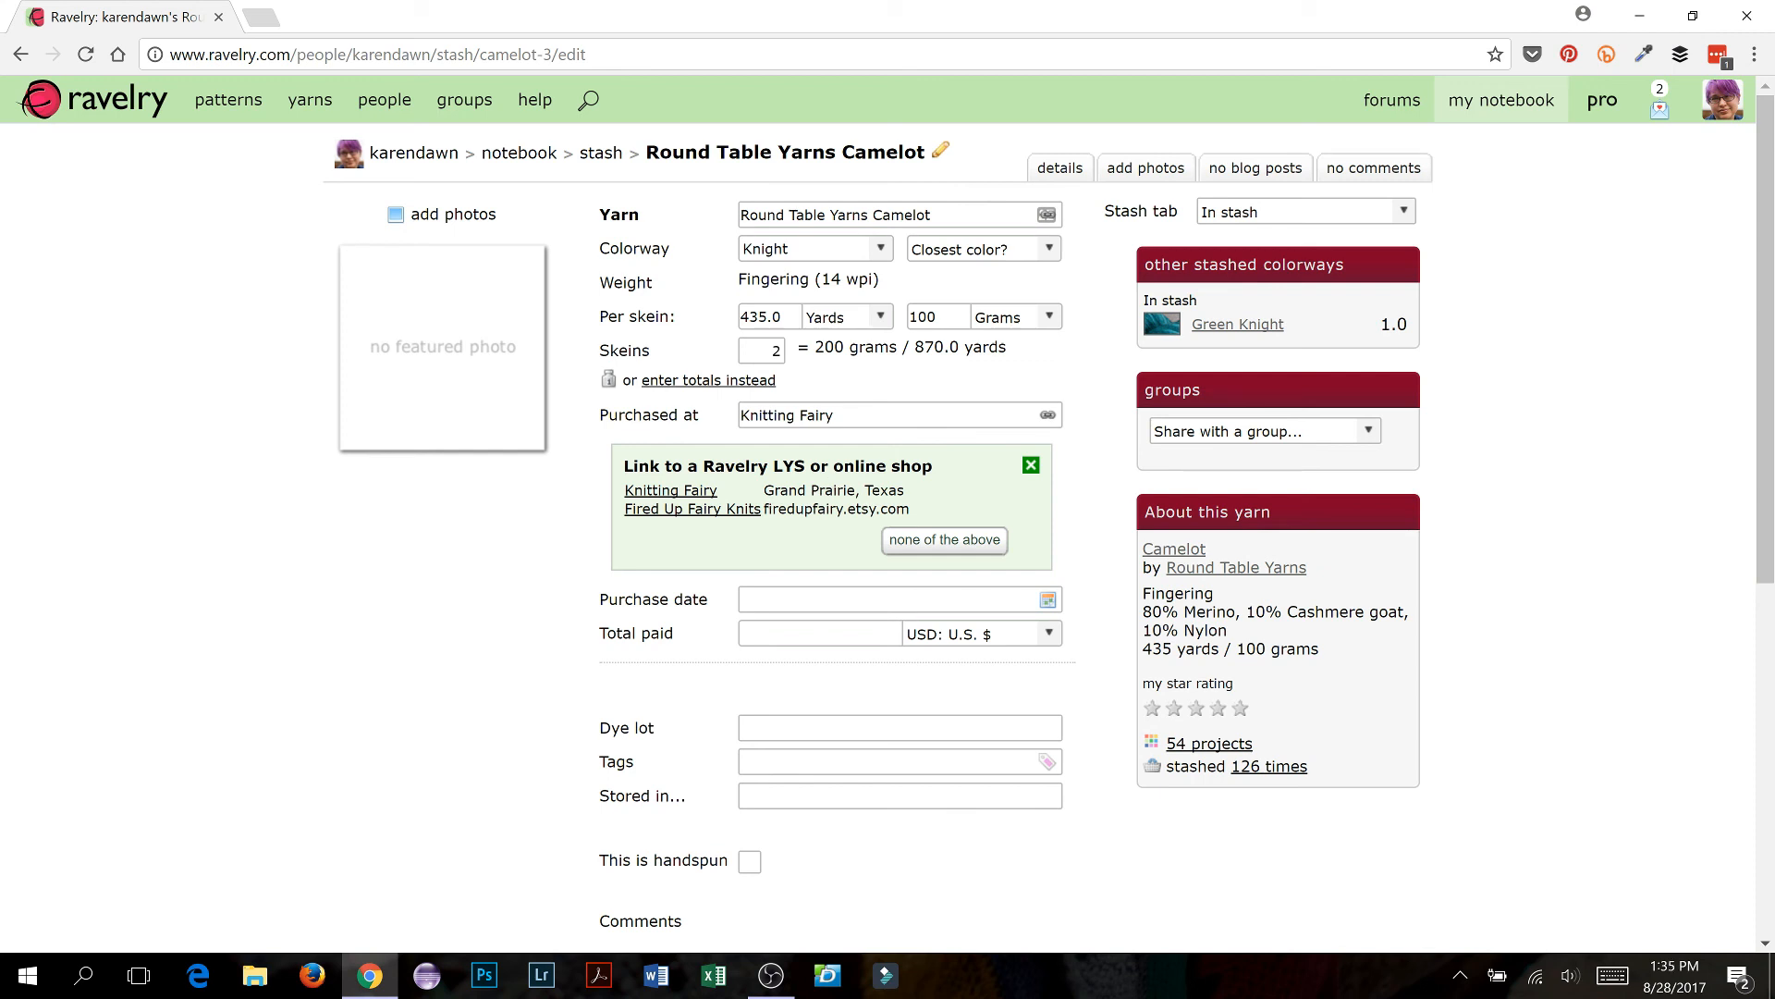
{"action": "left_click", "coordinate": [667, 491]}
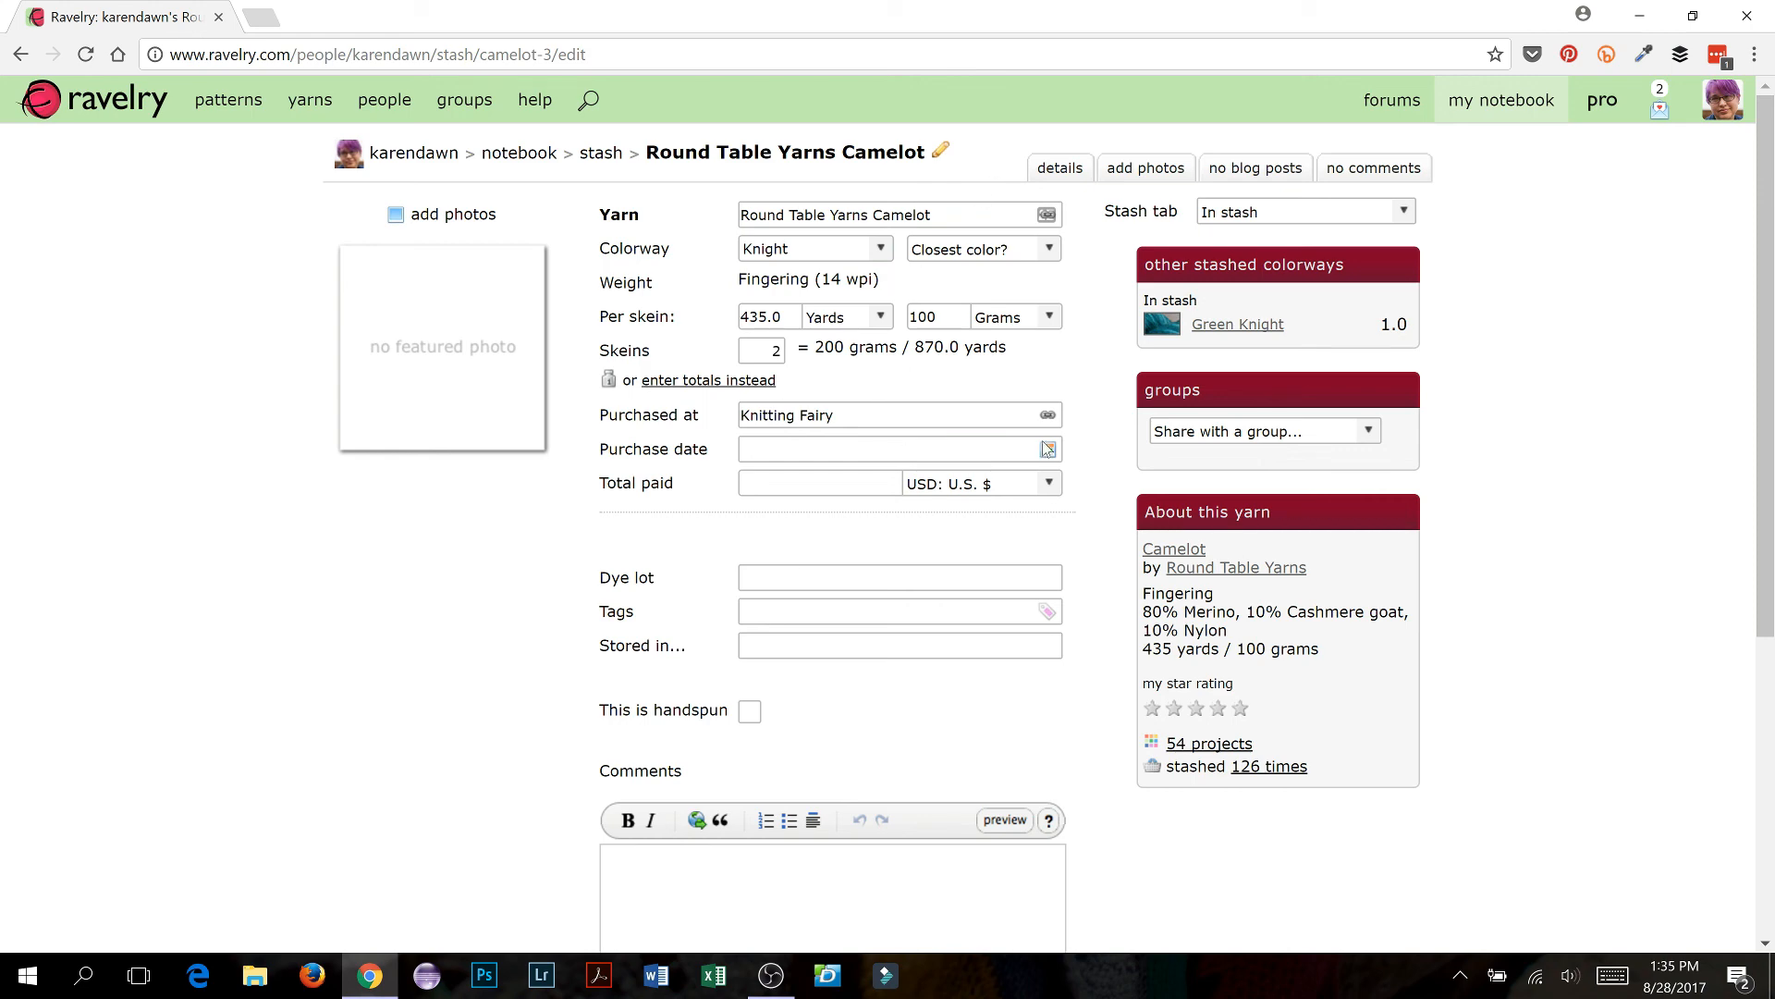
Step: Look over the options for saving the entry and continuing with photos, another colorway or a new yarn
{"action": "scroll", "coordinate": [1064, 740], "scroll_direction": "down", "scroll_amount": 4}
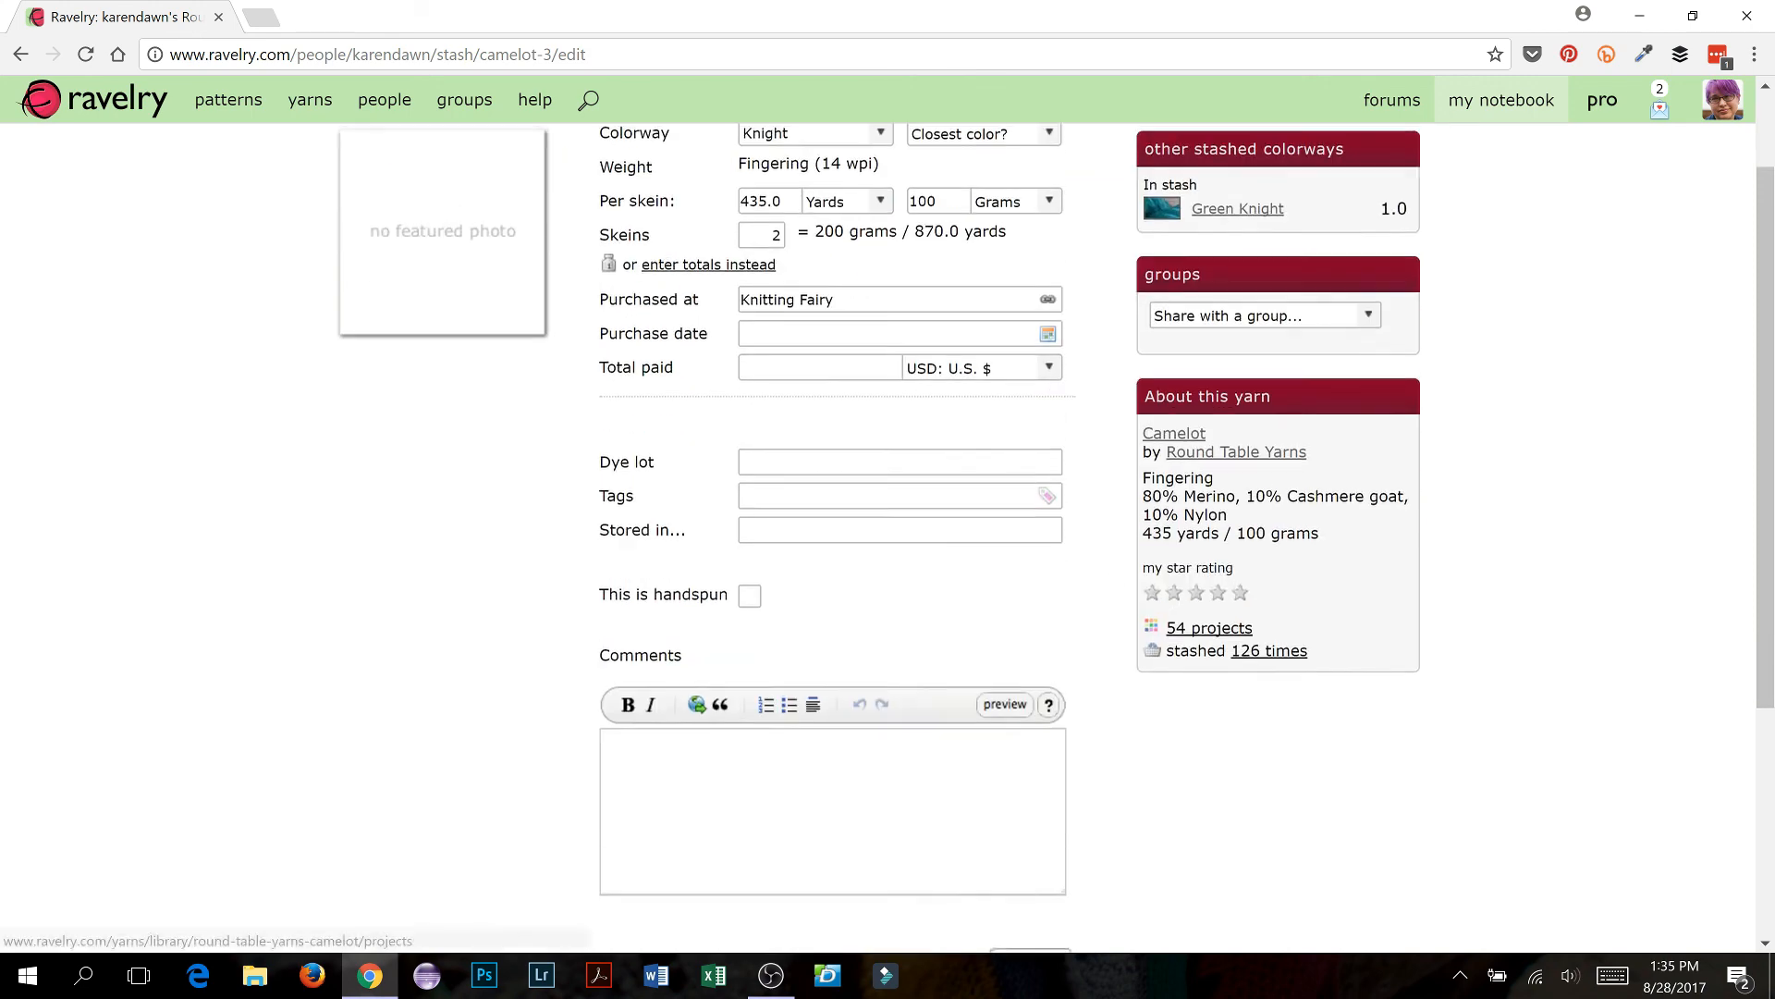
{"action": "left_click", "coordinate": [726, 822]}
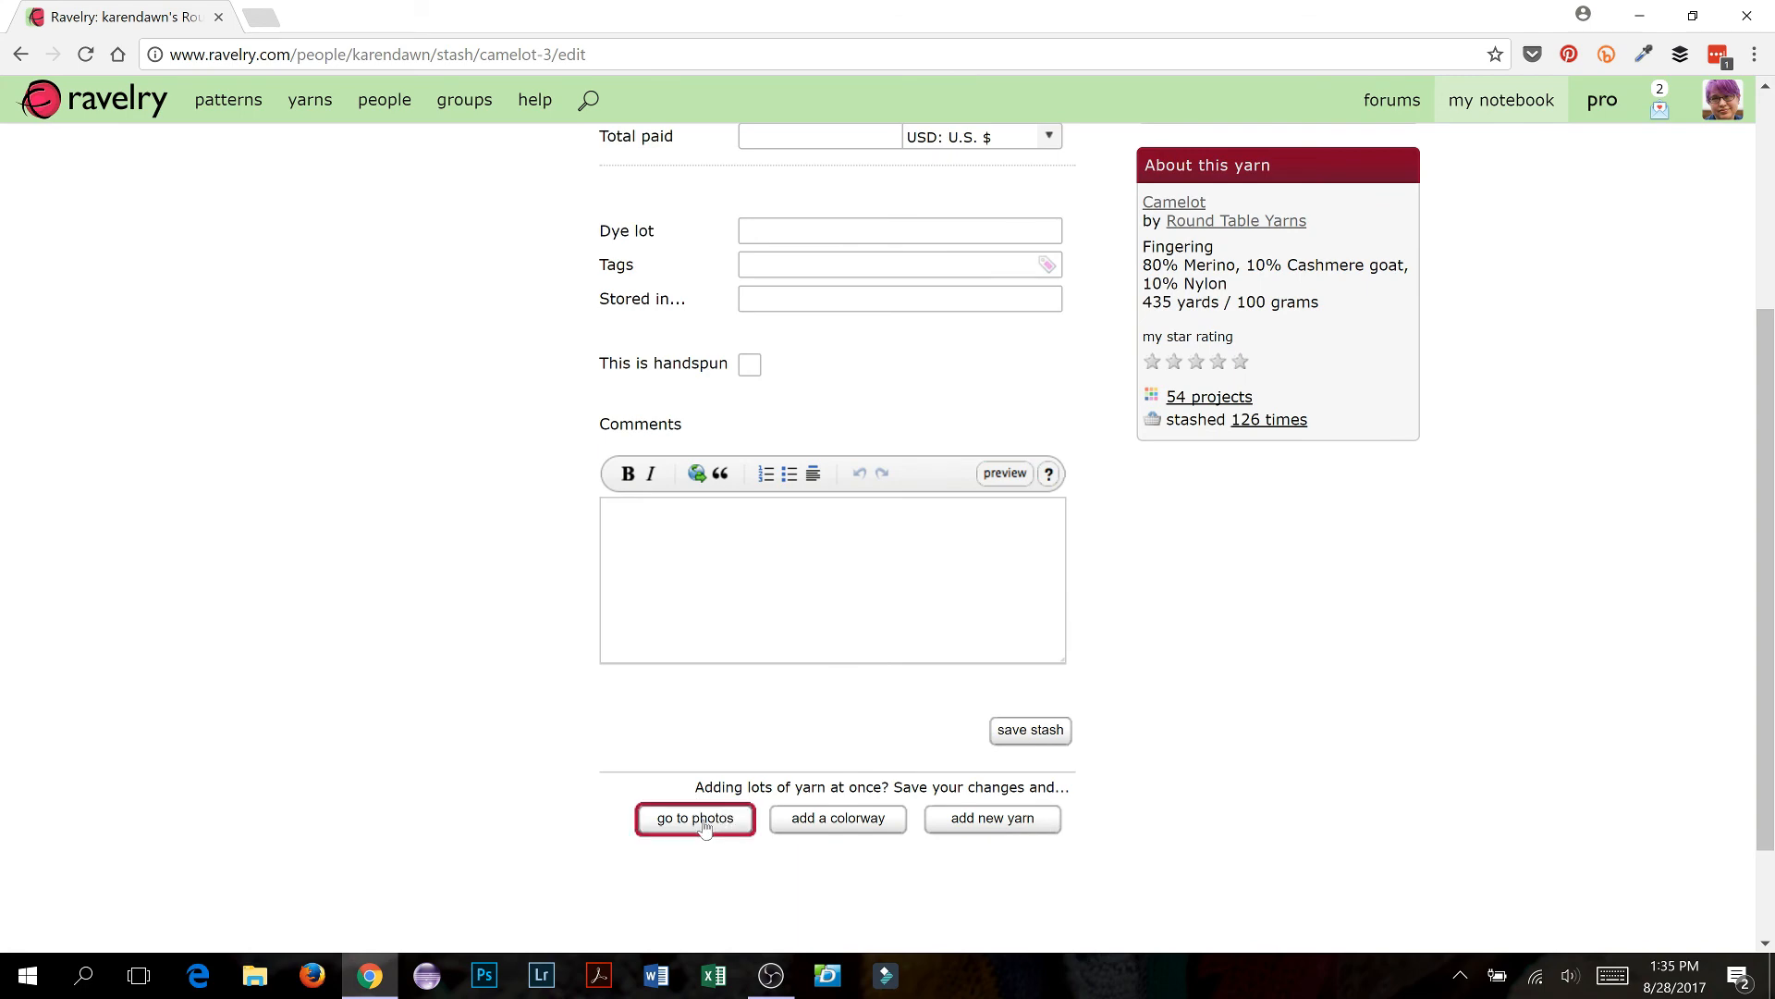
{"action": "scroll", "coordinate": [1249, 610], "scroll_direction": "up", "scroll_amount": 4}
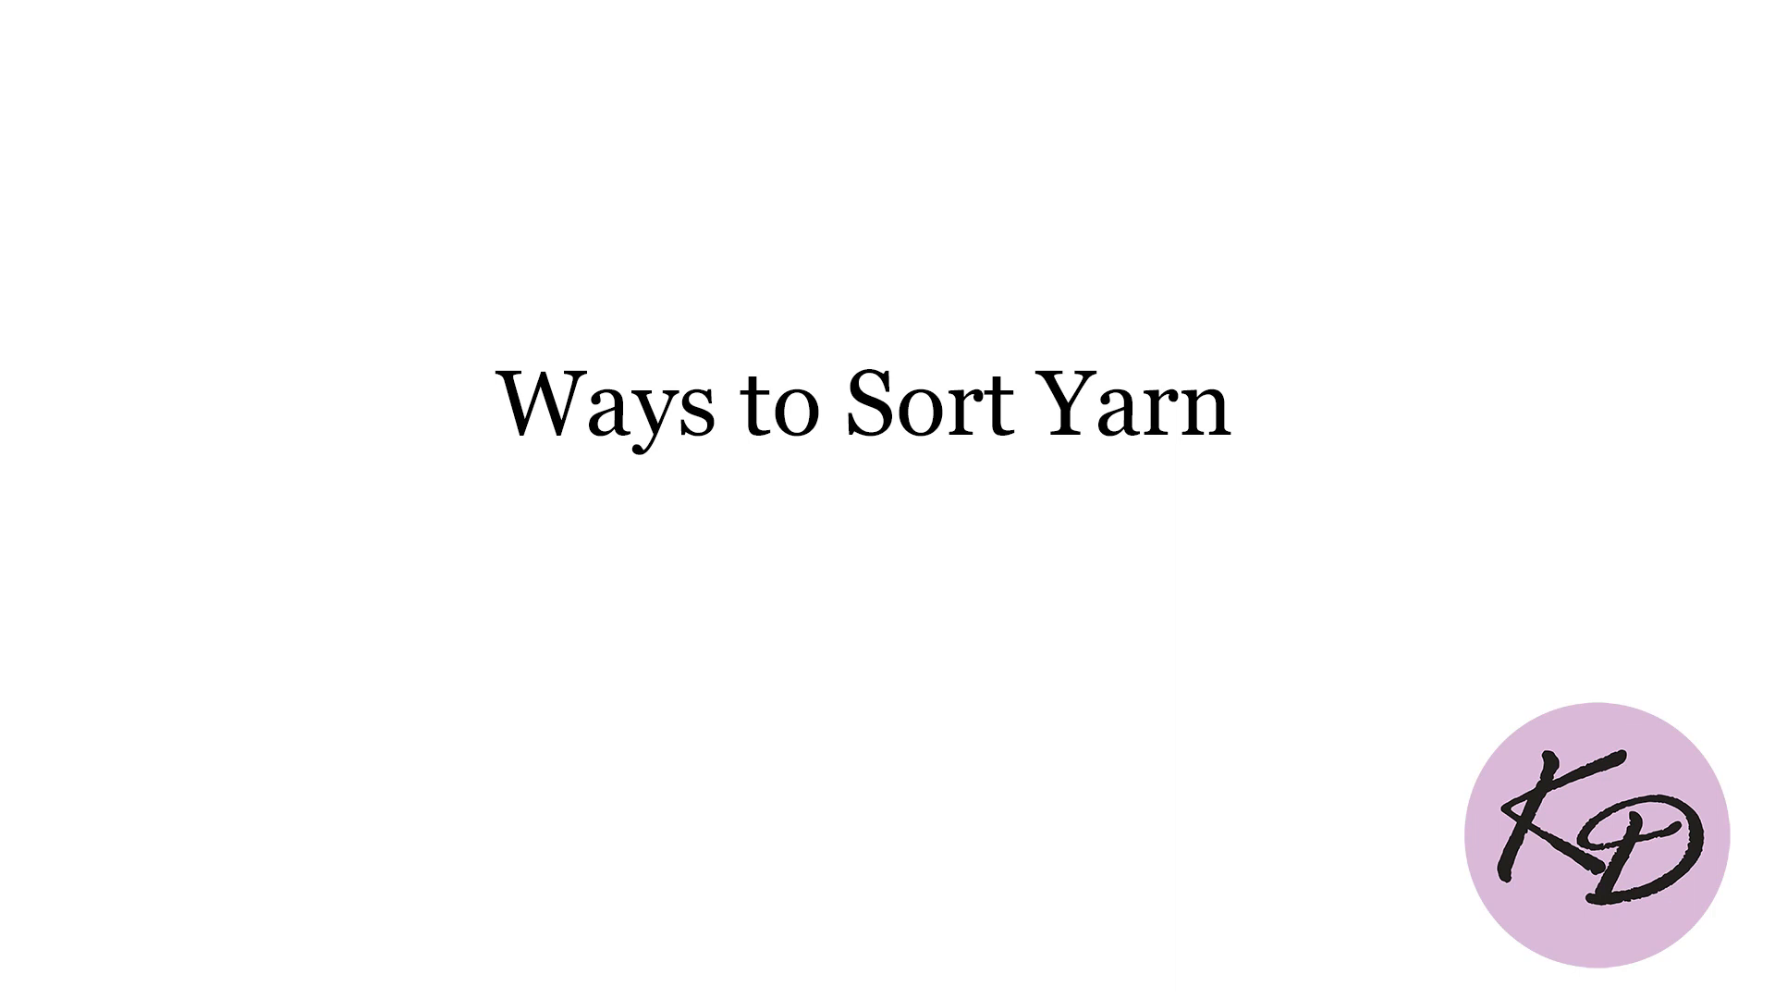
Step: Open the yarn stash overview and look over its sorting and filtering choices
{"action": "left_click", "coordinate": [589, 153]}
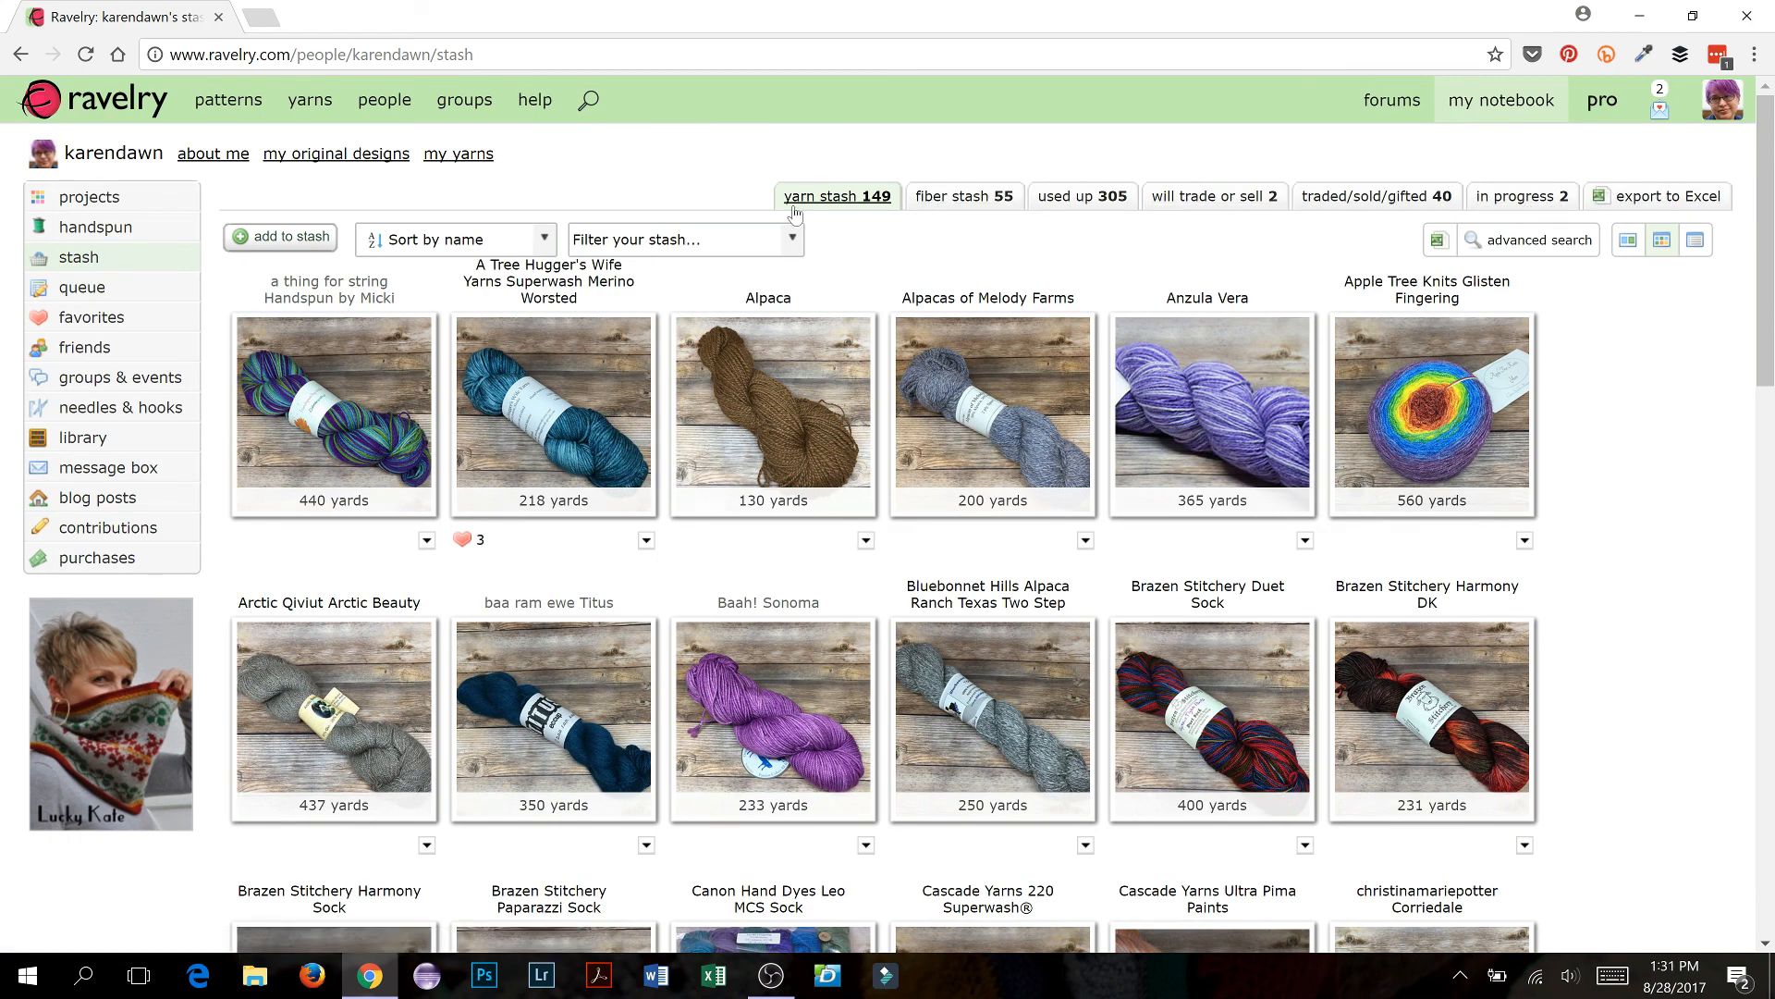
{"action": "left_click", "coordinate": [548, 245]}
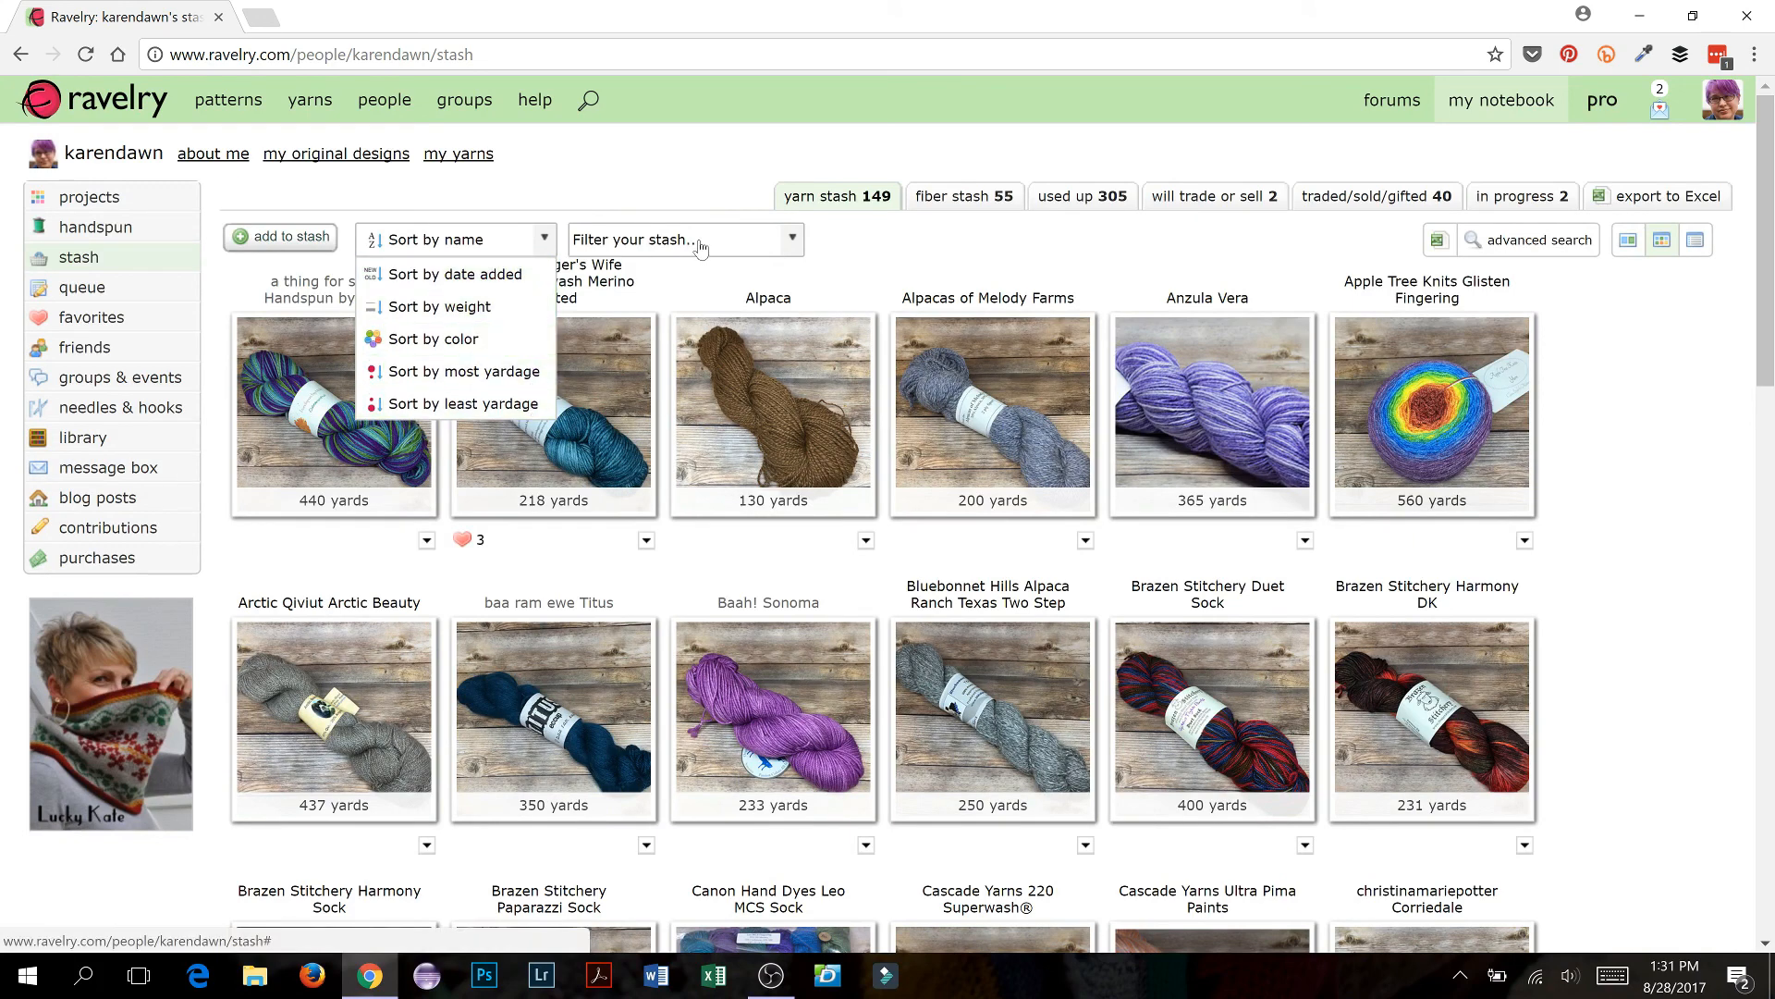
{"action": "left_click", "coordinate": [793, 240]}
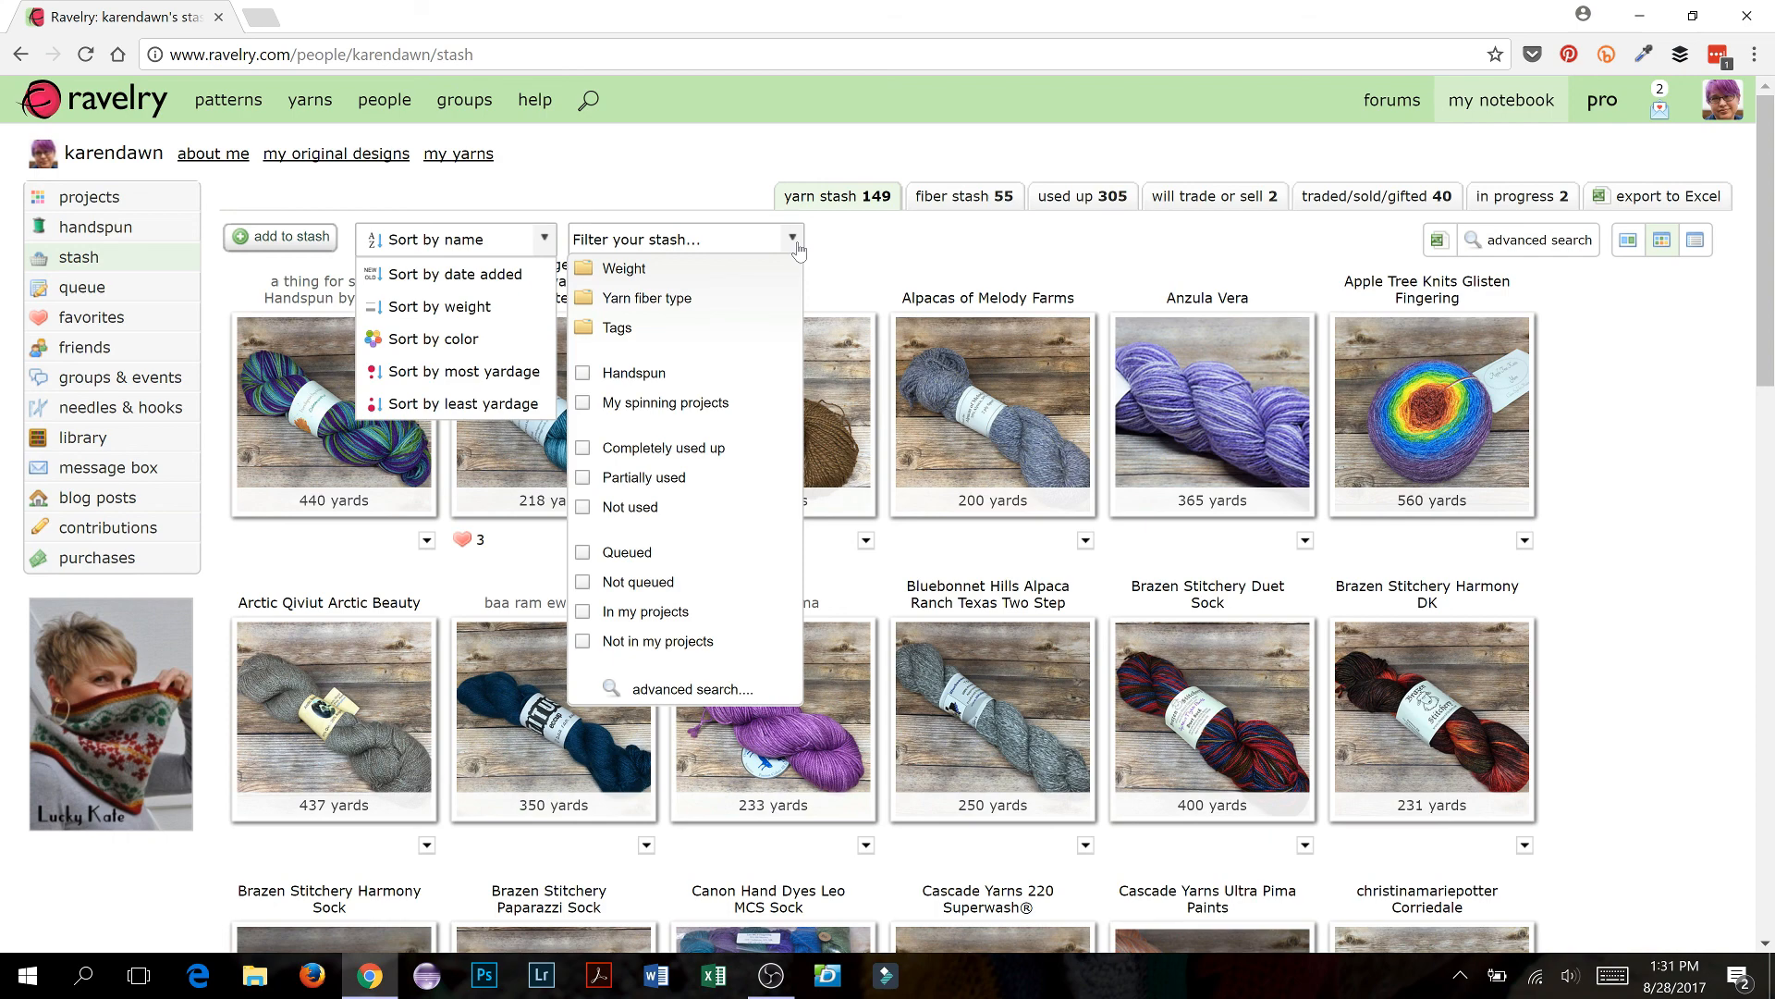
{"action": "left_click", "coordinate": [541, 239]}
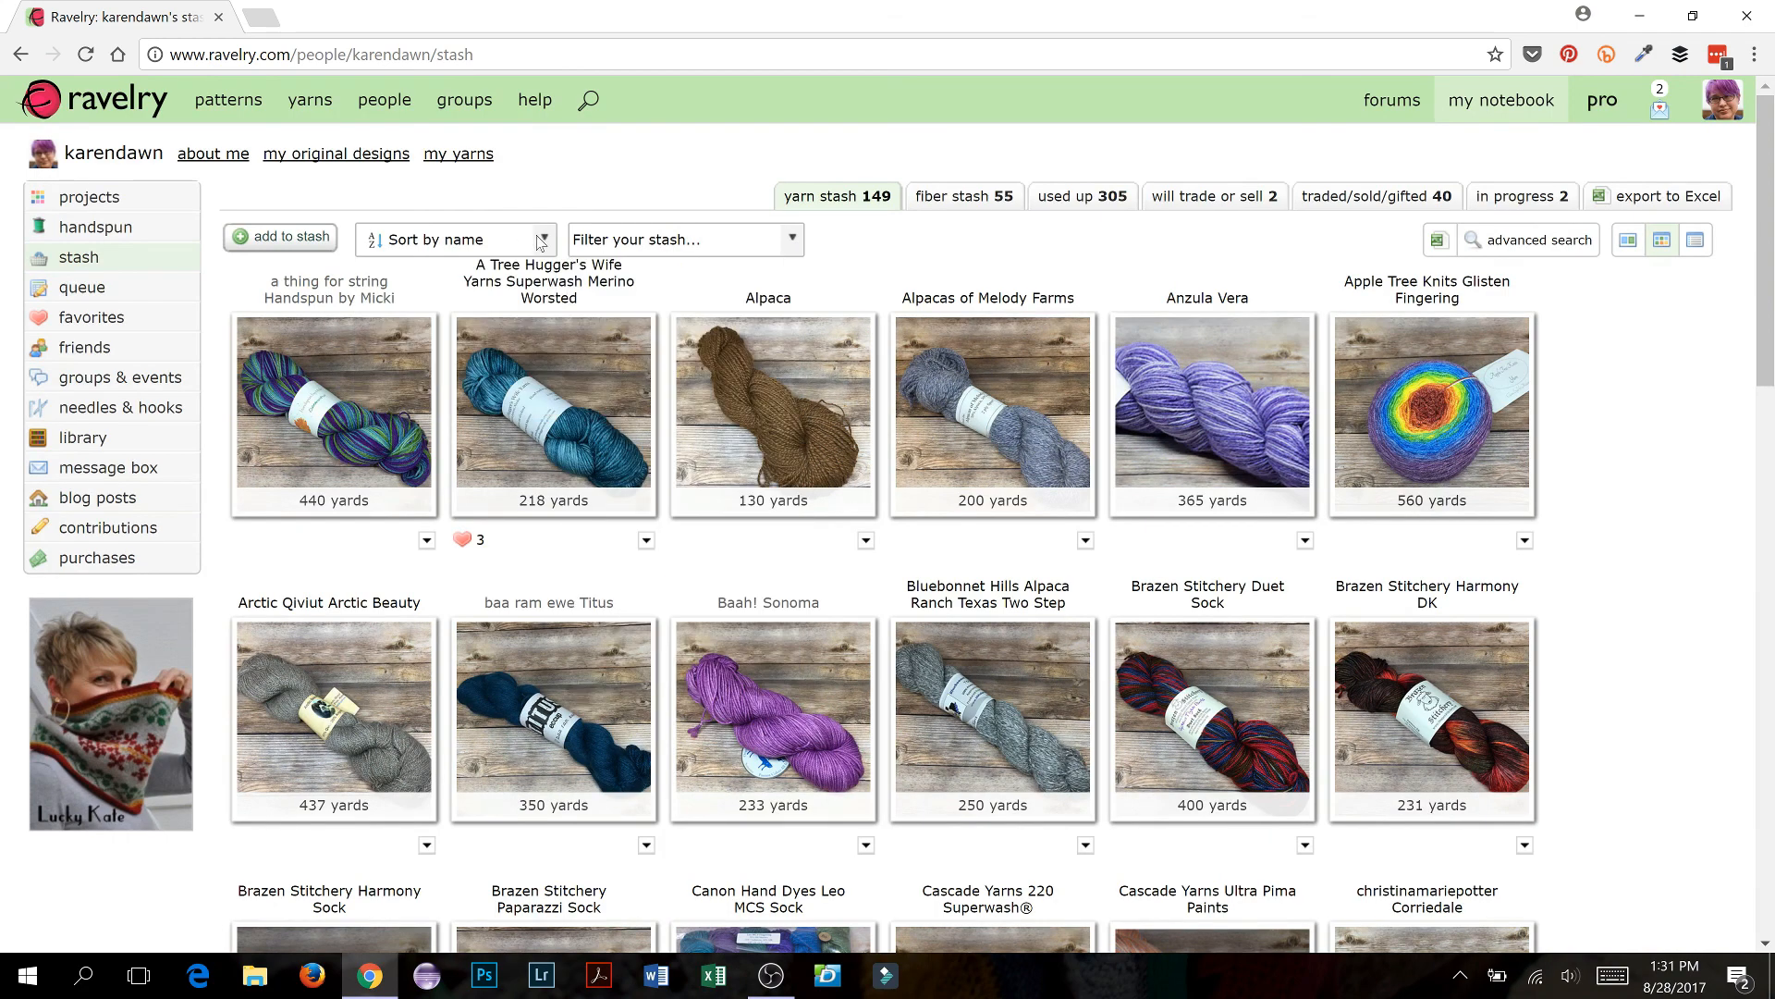
Step: Filter the yarn stash by the Worsted / 9 wpi weight, view the matching yarns, and remove the weight filter
{"action": "left_click", "coordinate": [793, 240]}
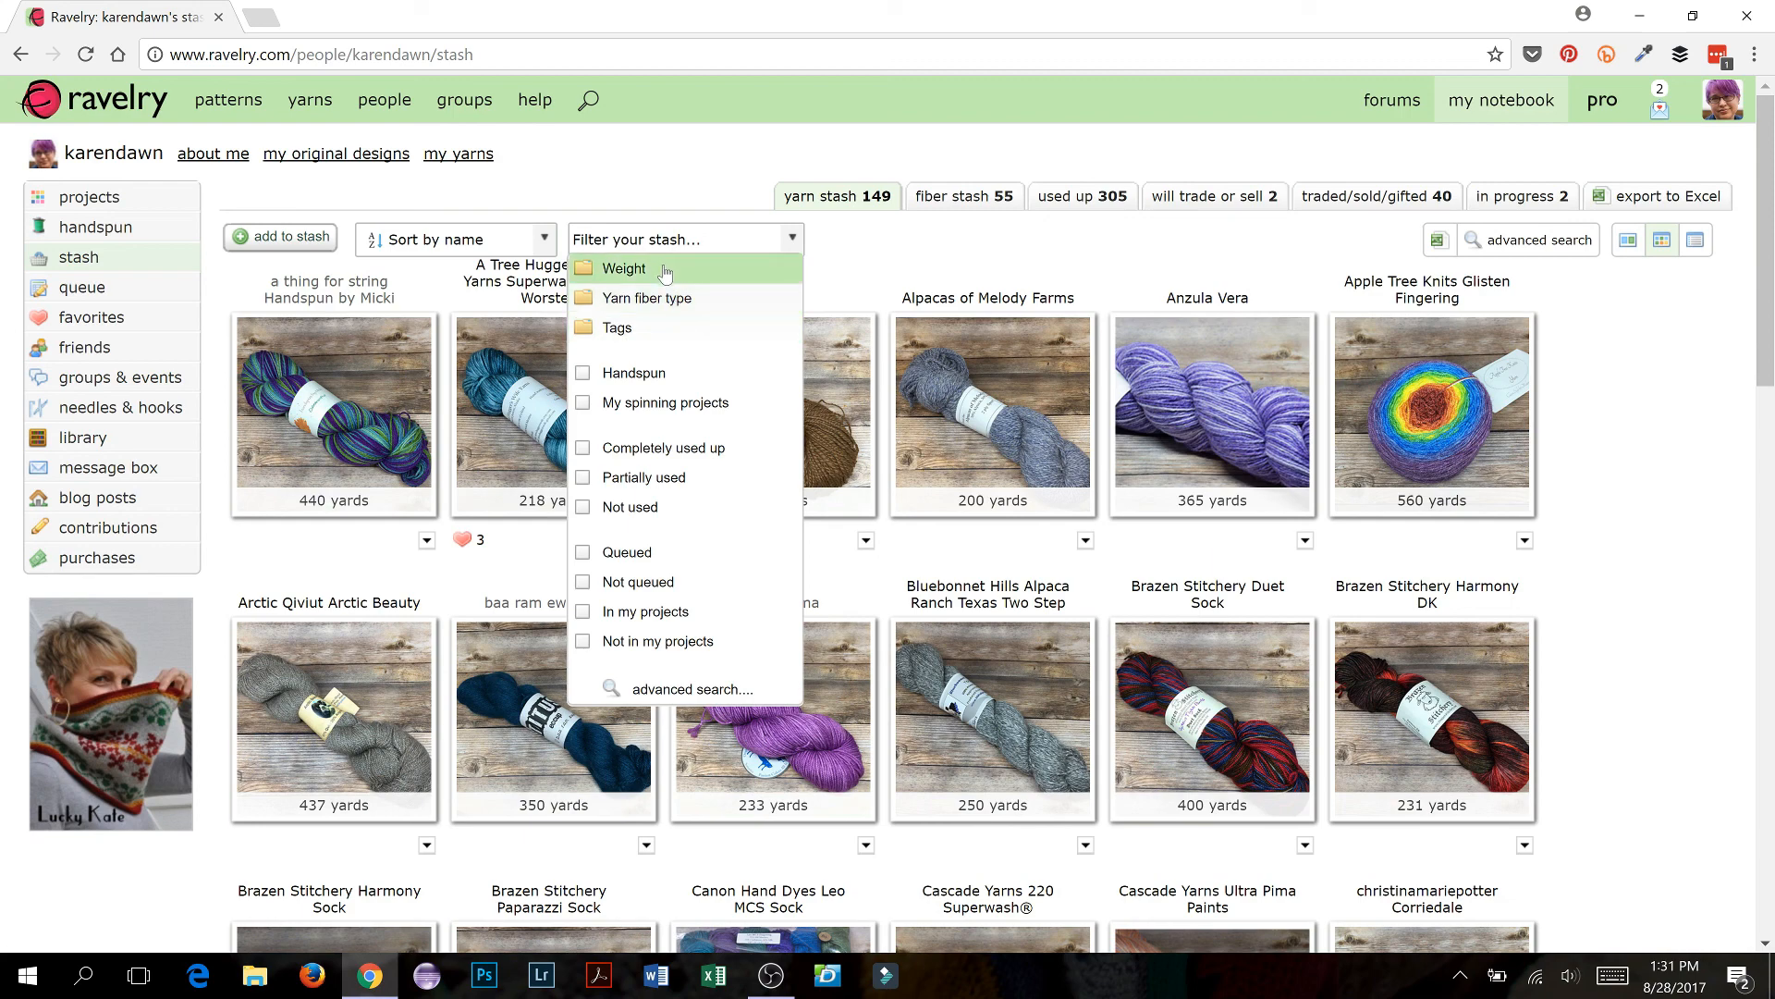
{"action": "mouse_move", "coordinate": [665, 271]}
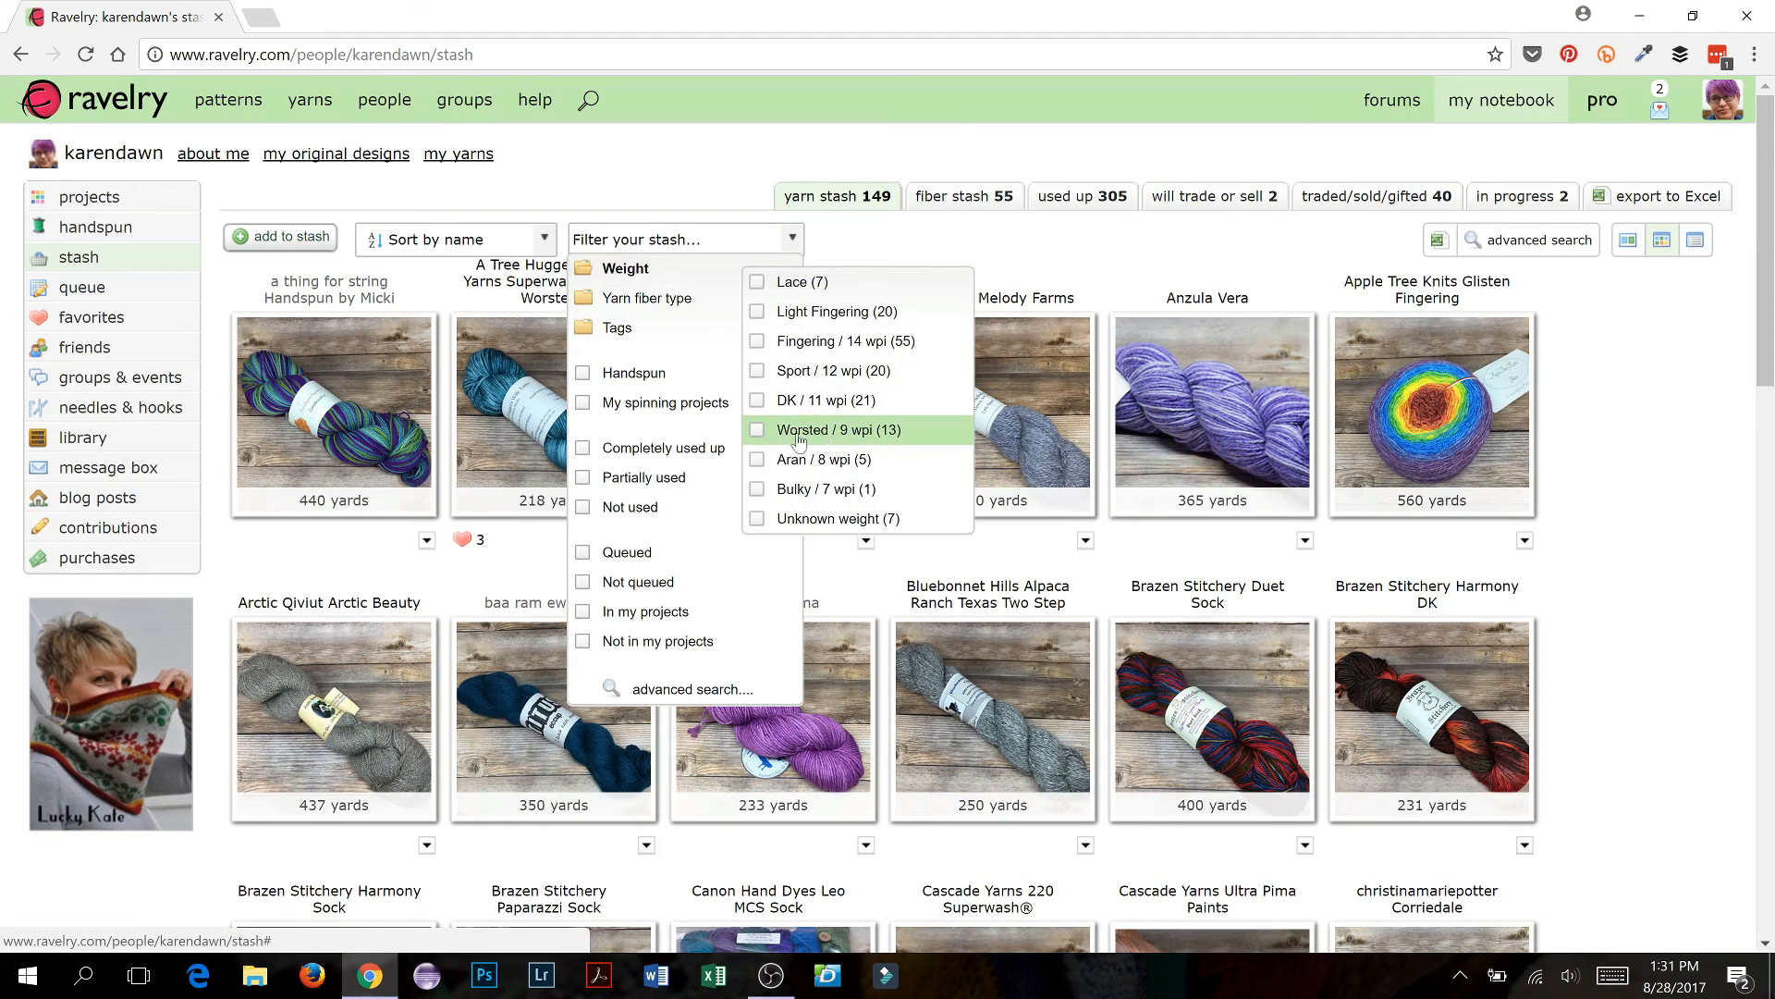
{"action": "left_click", "coordinate": [830, 434]}
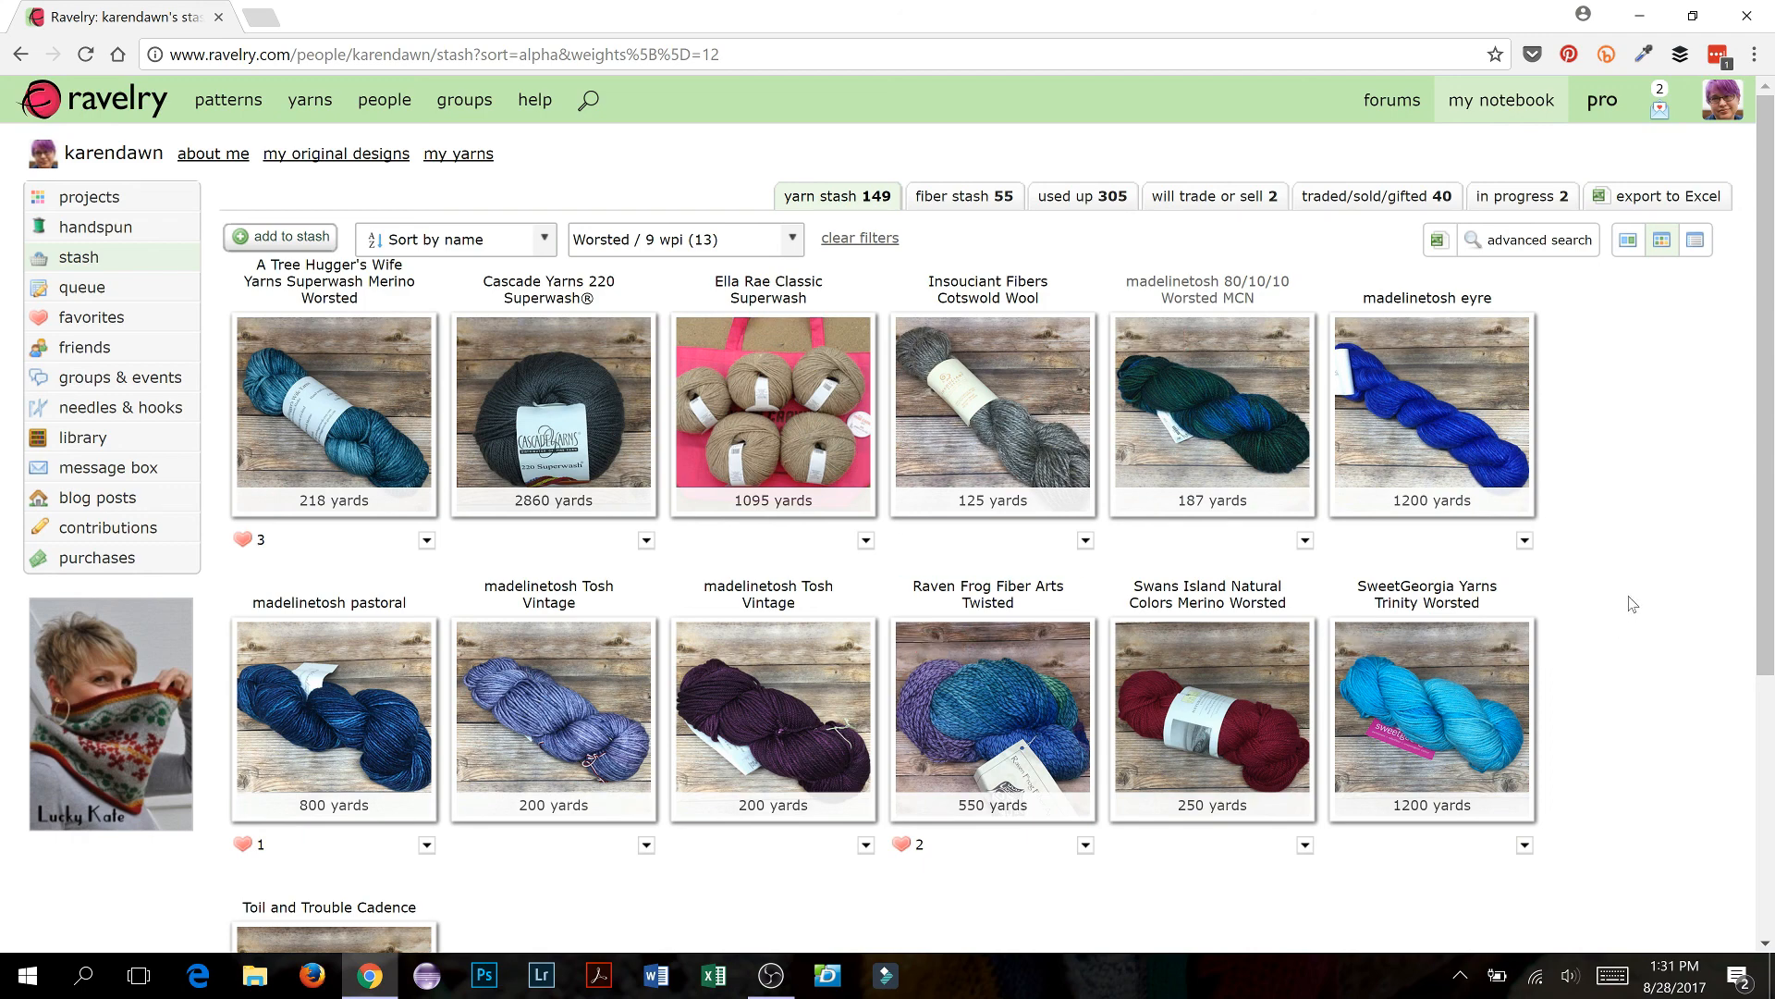
{"action": "left_click", "coordinate": [795, 240]}
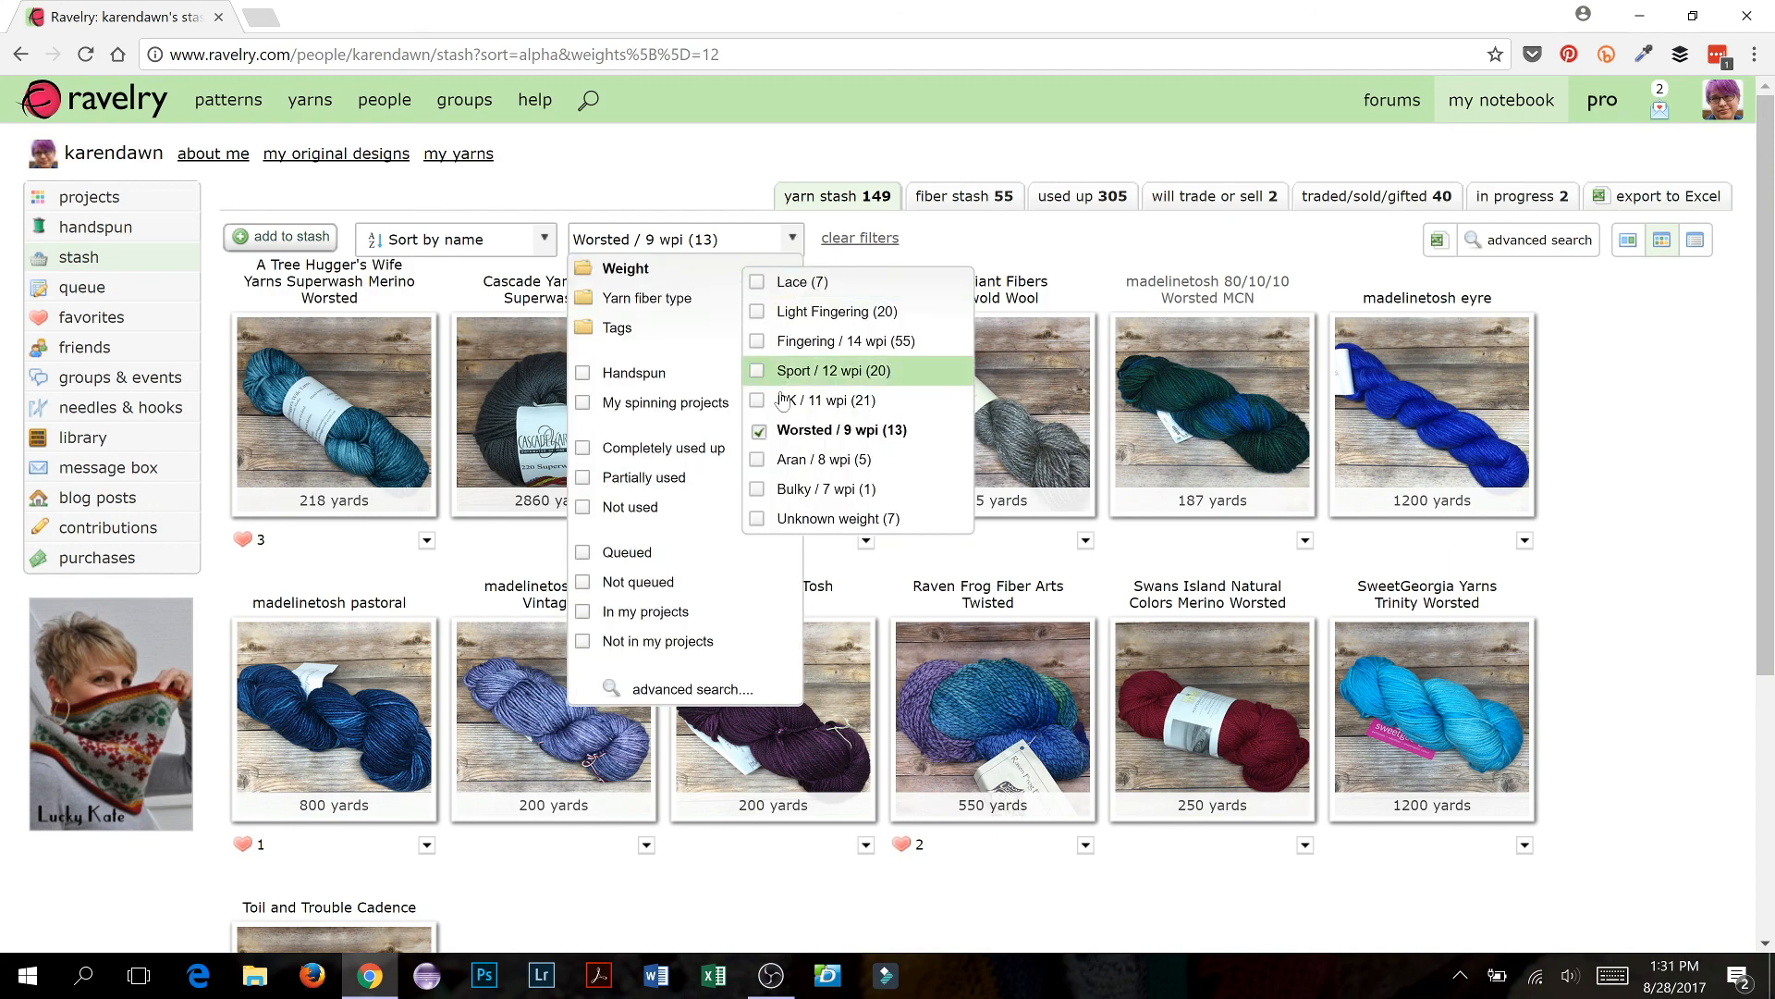
{"action": "left_click", "coordinate": [757, 431]}
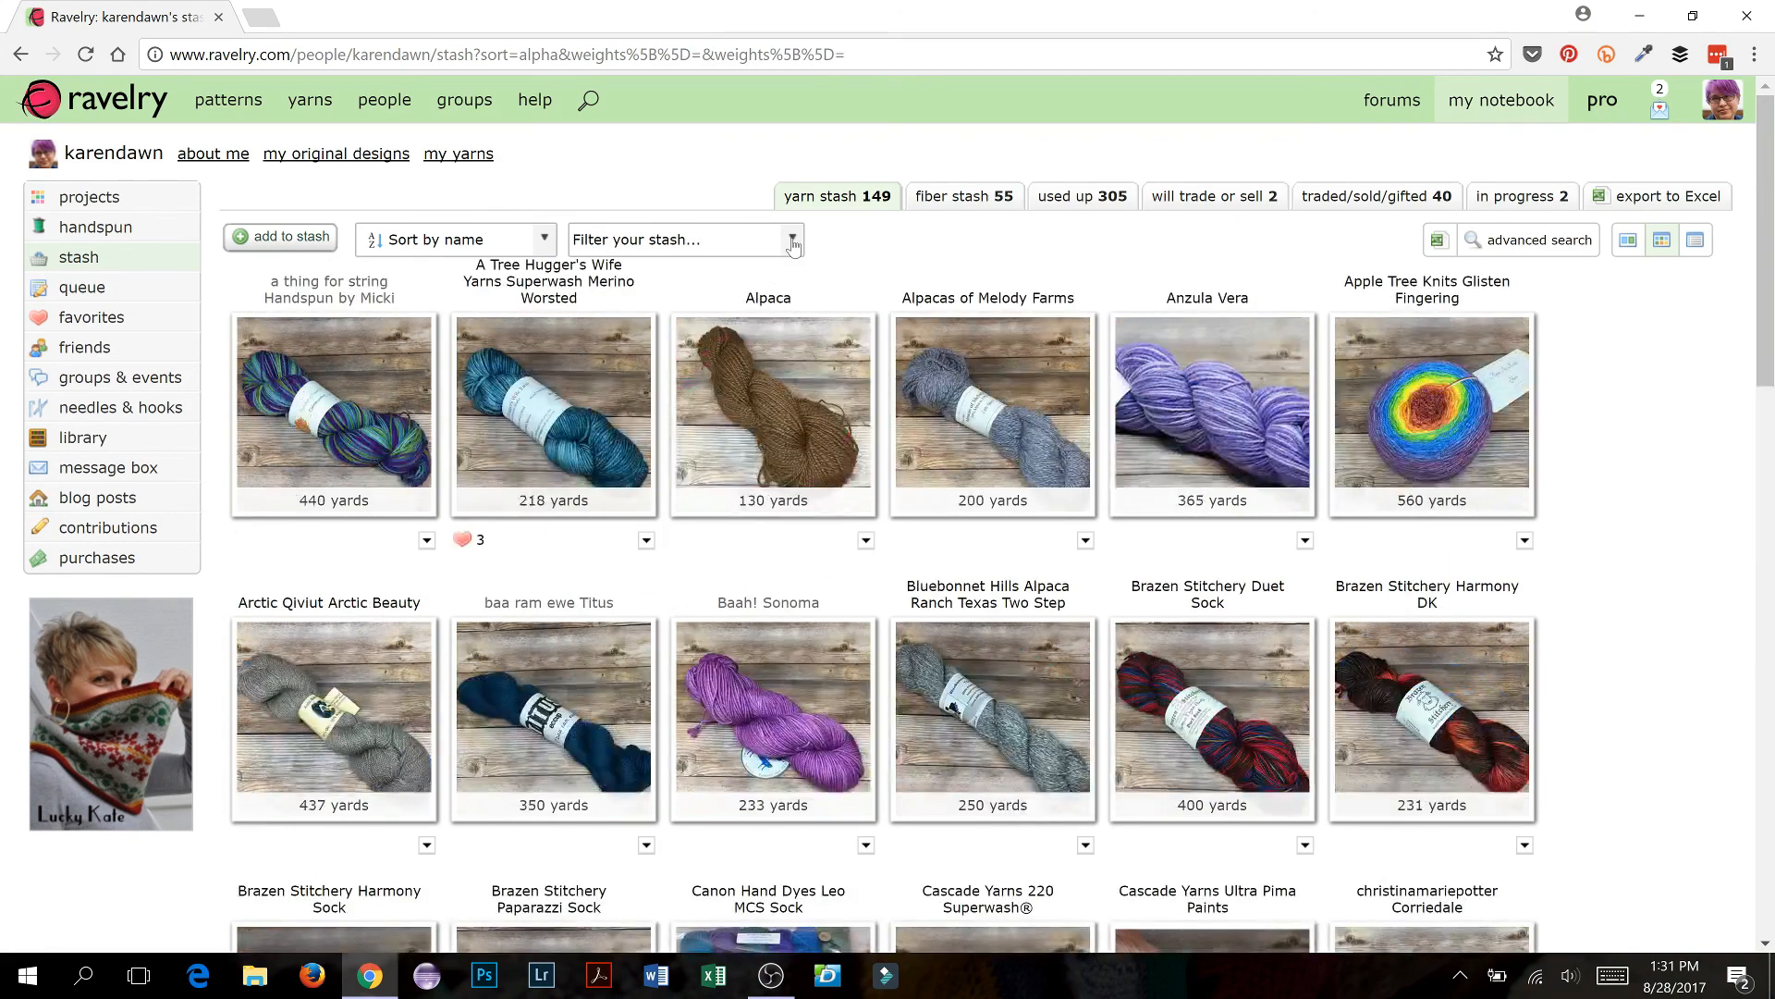
Step: Look over the yarn fiber type and tag filters available for the stash, leaving the filters unset
{"action": "left_click", "coordinate": [793, 239]}
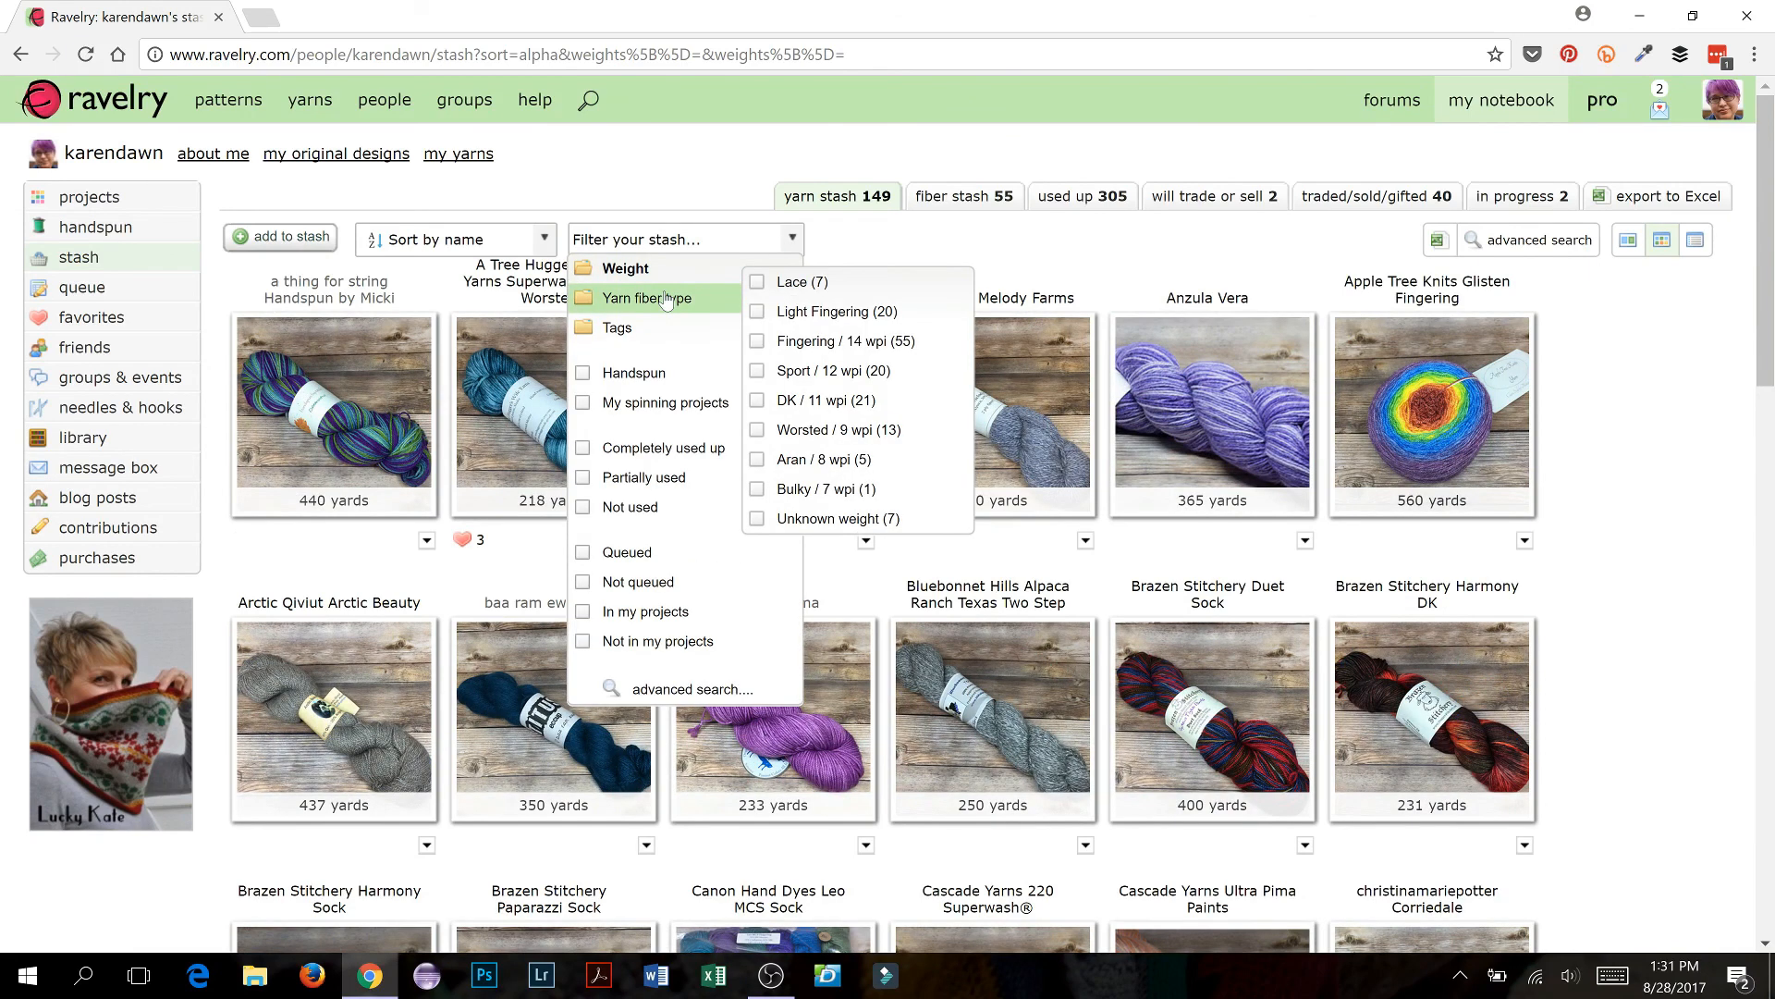
{"action": "mouse_move", "coordinate": [671, 308]}
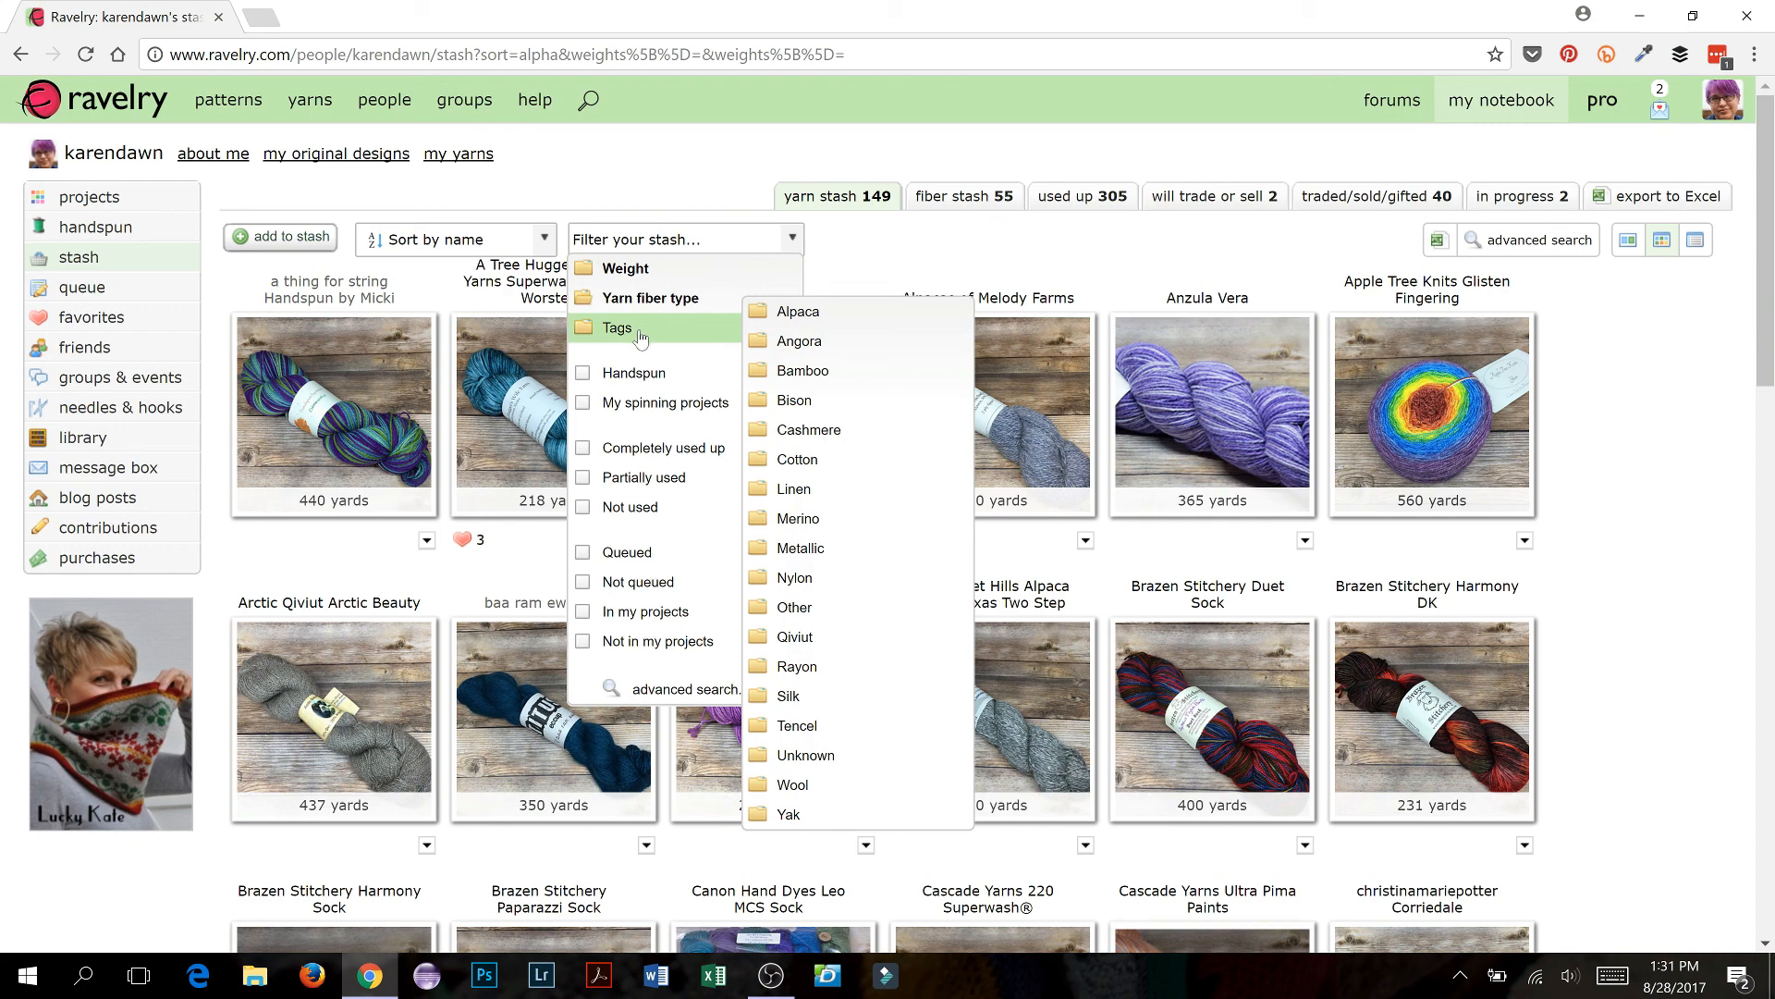
{"action": "mouse_move", "coordinate": [641, 339]}
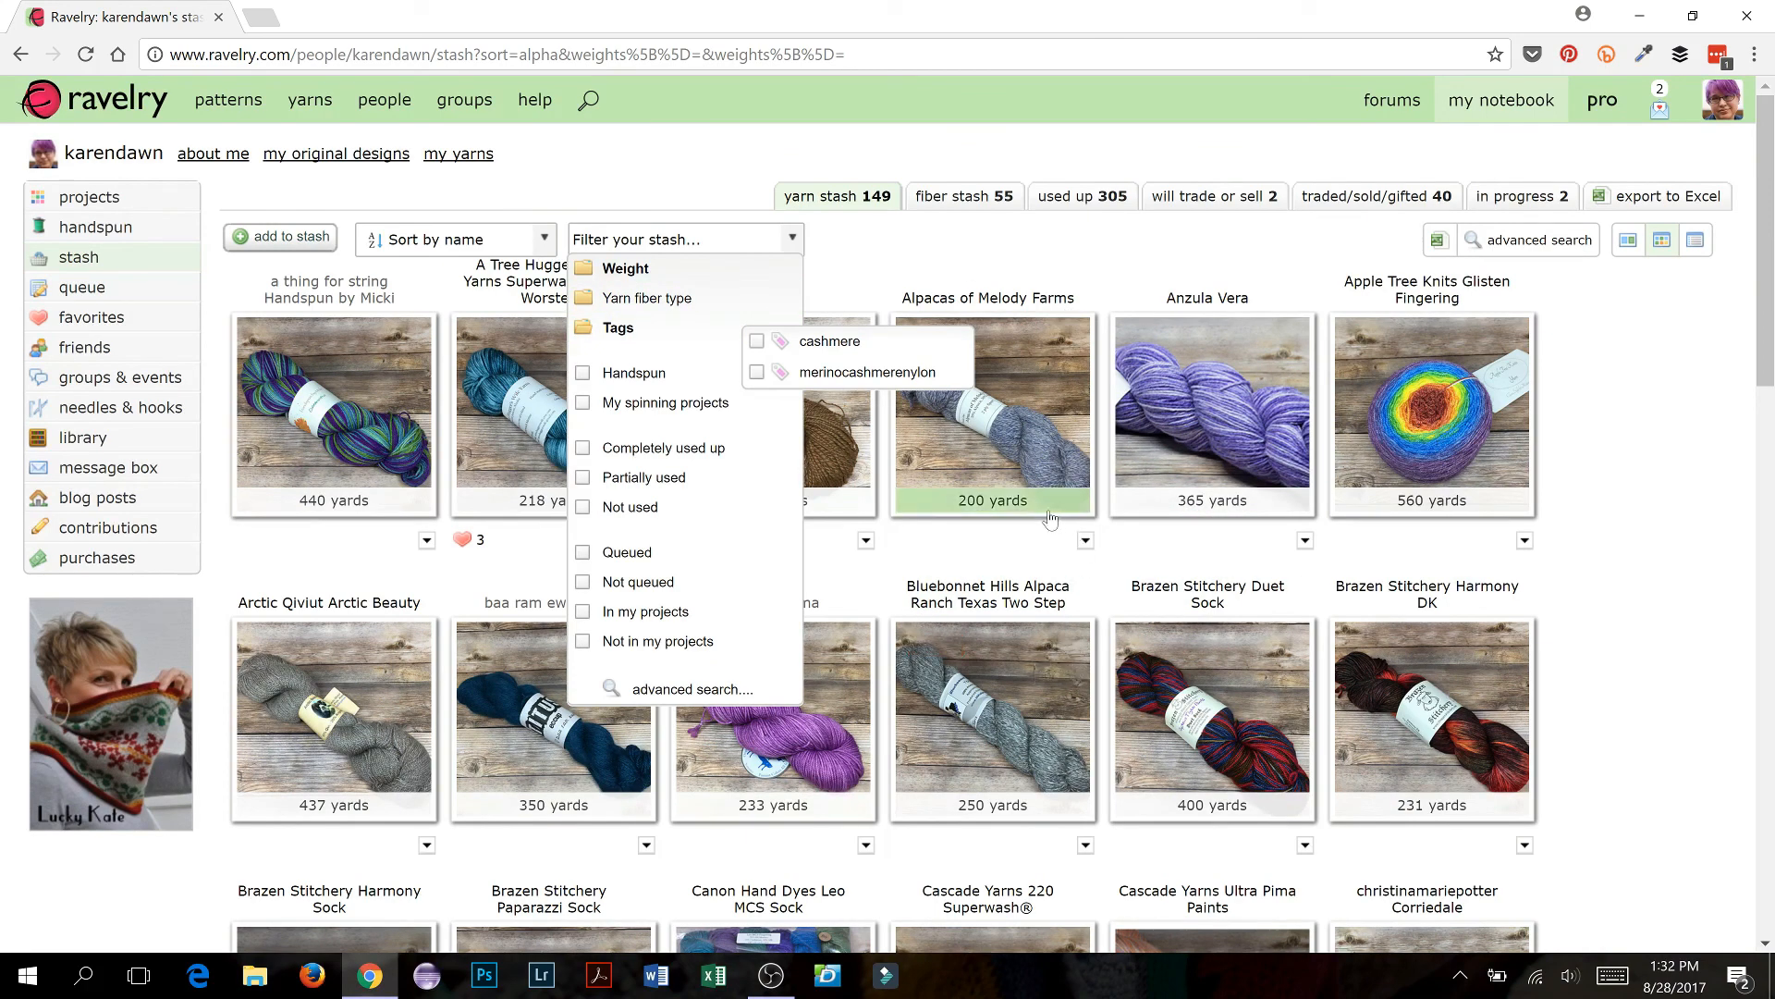
{"action": "left_click", "coordinate": [872, 250]}
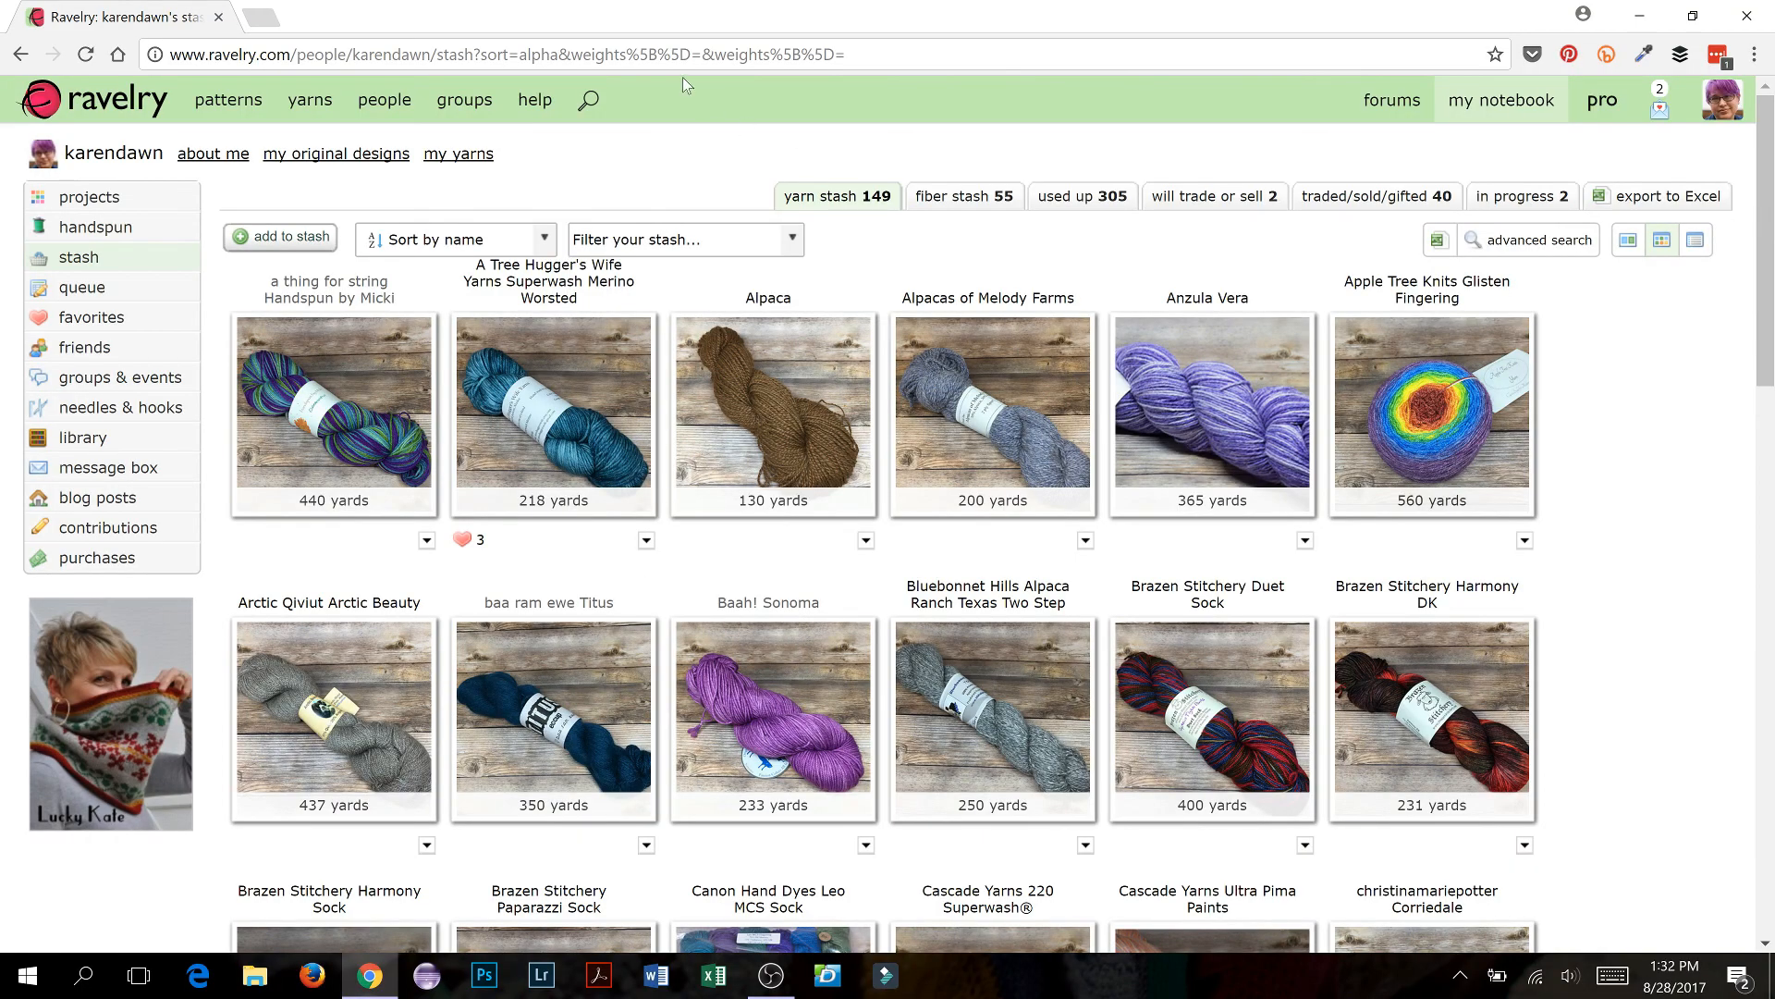